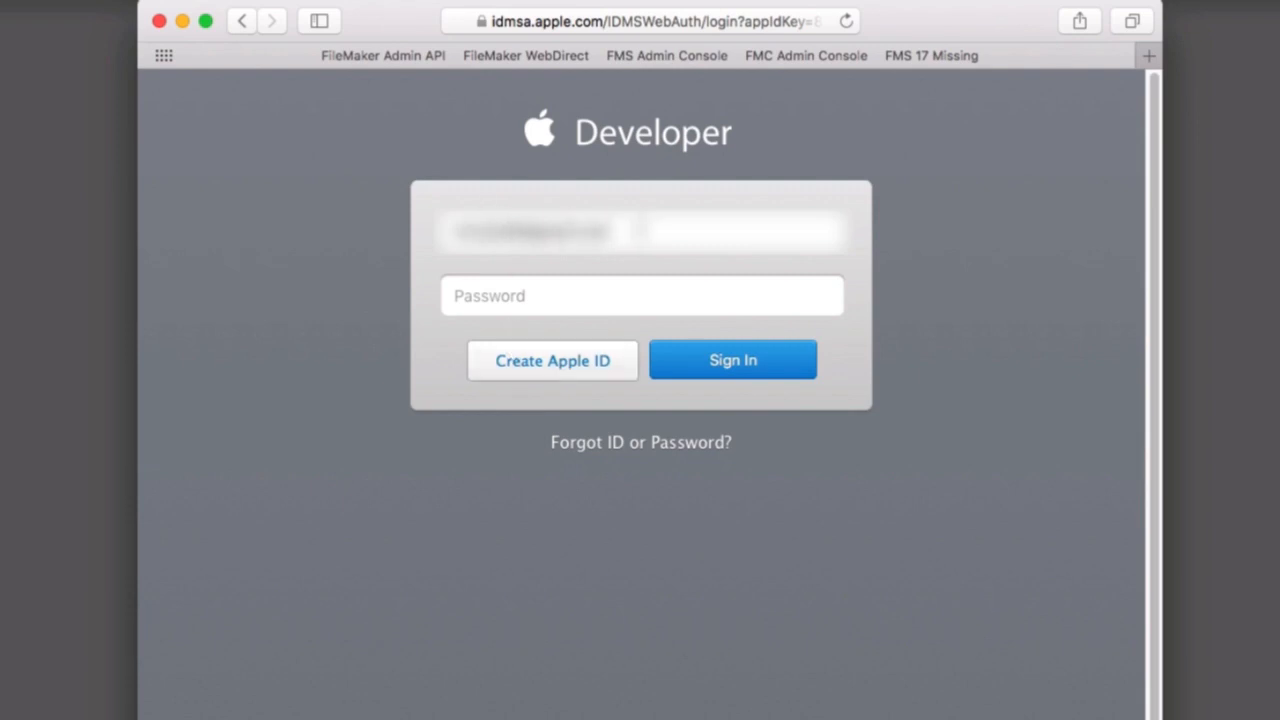
Sign in to the Apple Developer site by entering the account password for the filled-in Apple ID.
left_click_drag(636, 226, 451, 275)
left_click(476, 296)
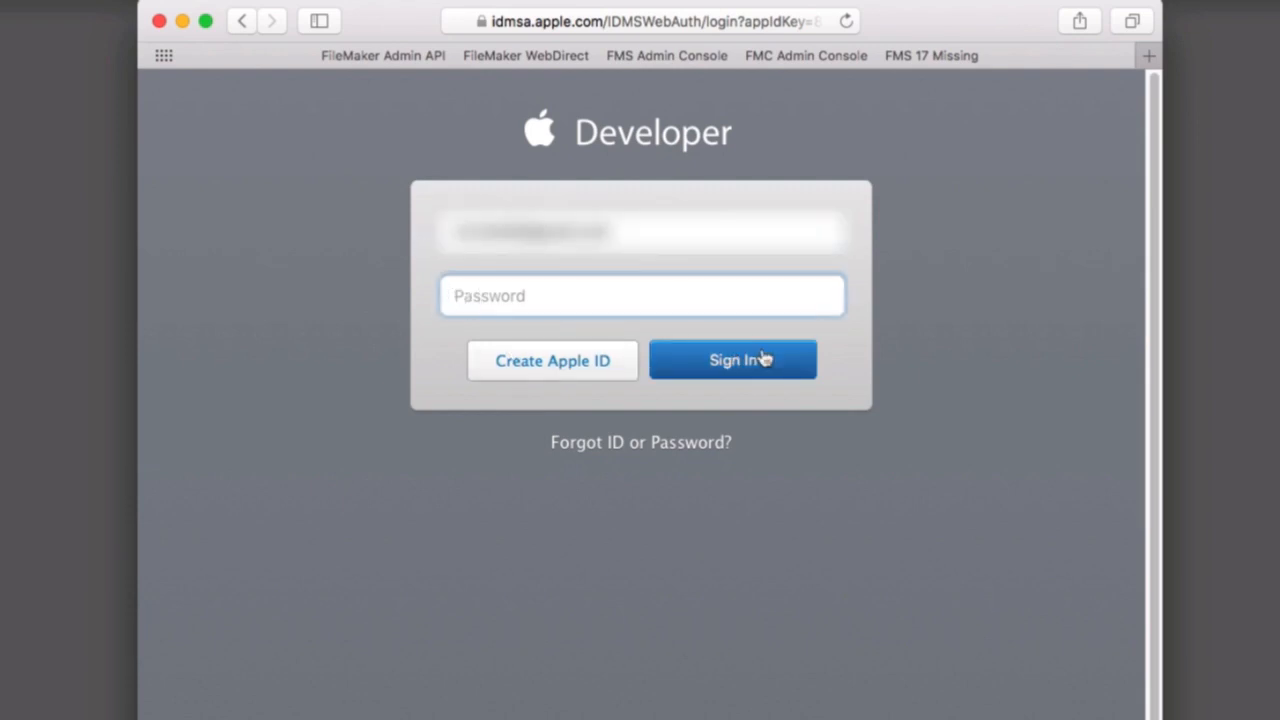
type("*********")
left_click(758, 362)
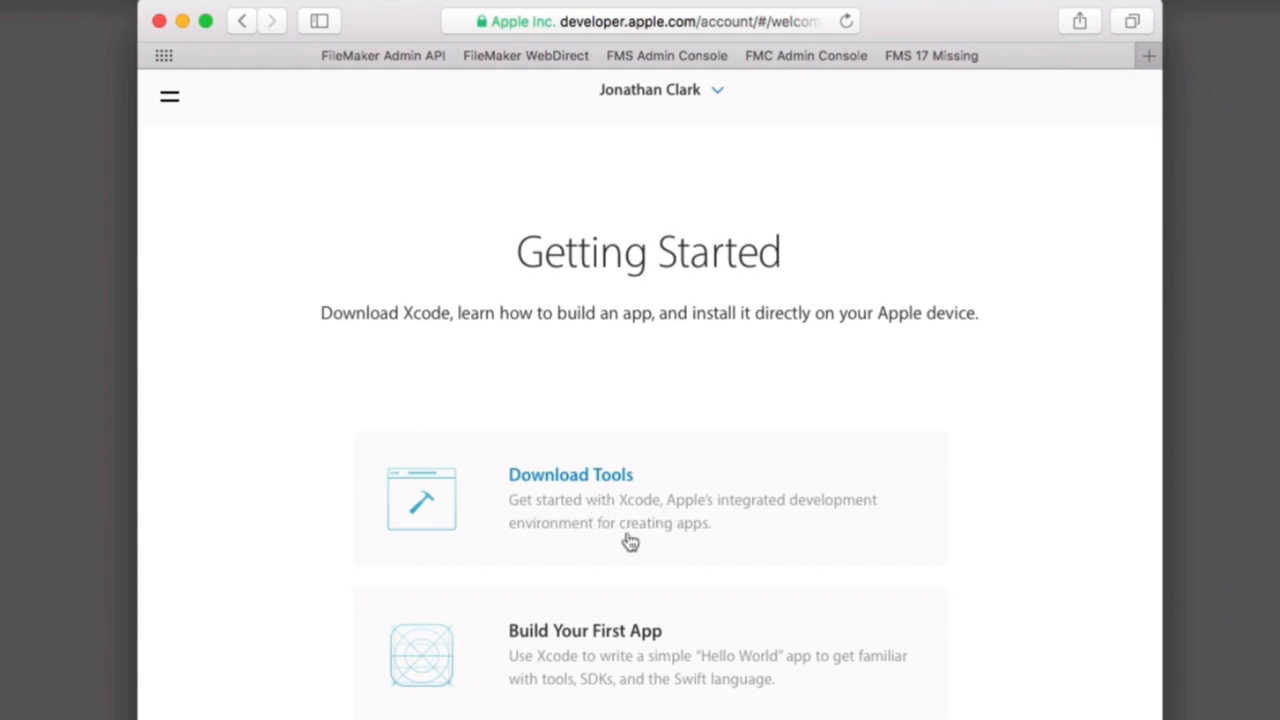
Go to the tool downloads and open the page listing more downloads for Apple developers.
left_click(608, 479)
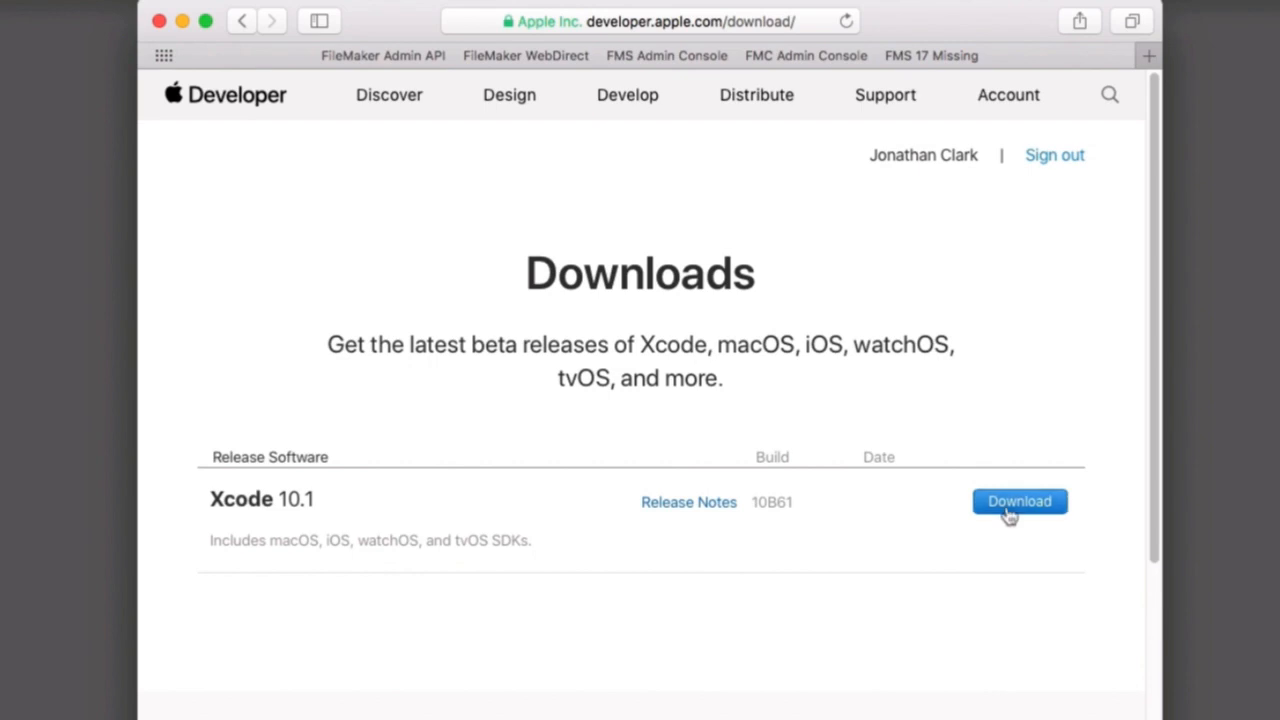
scroll(975, 580, "down", 6)
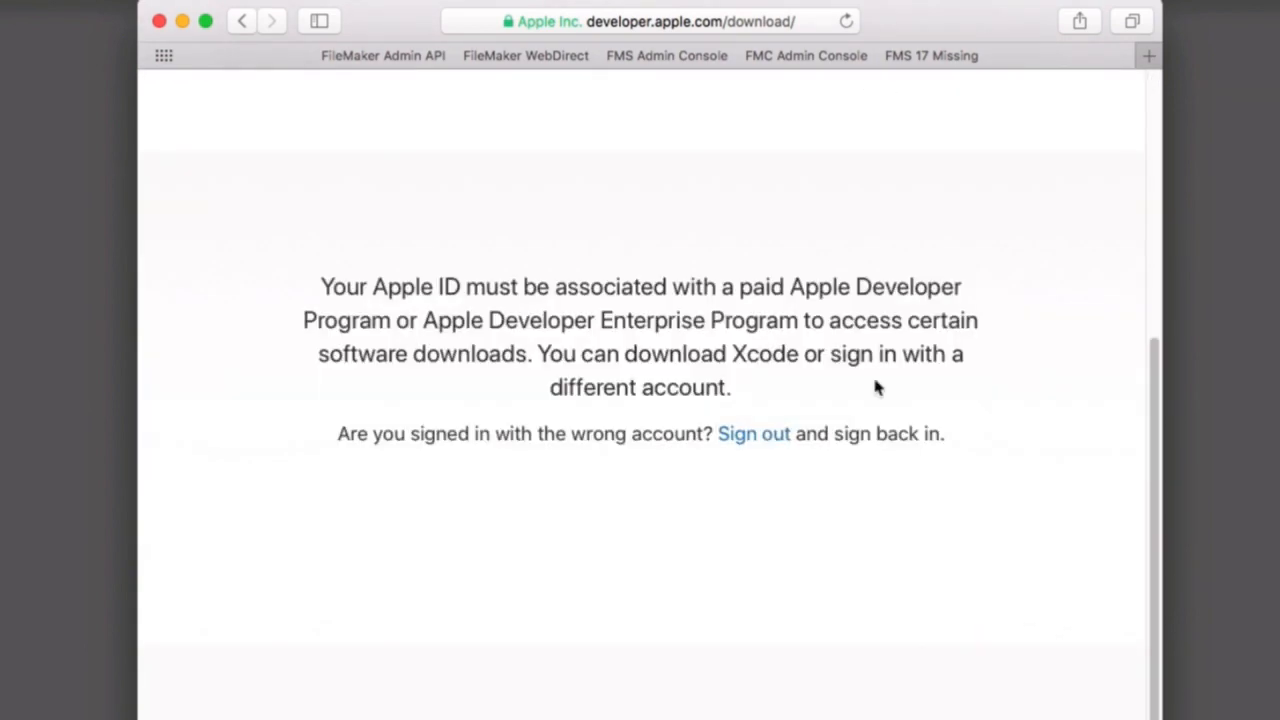
scroll(882, 530, "down", 3)
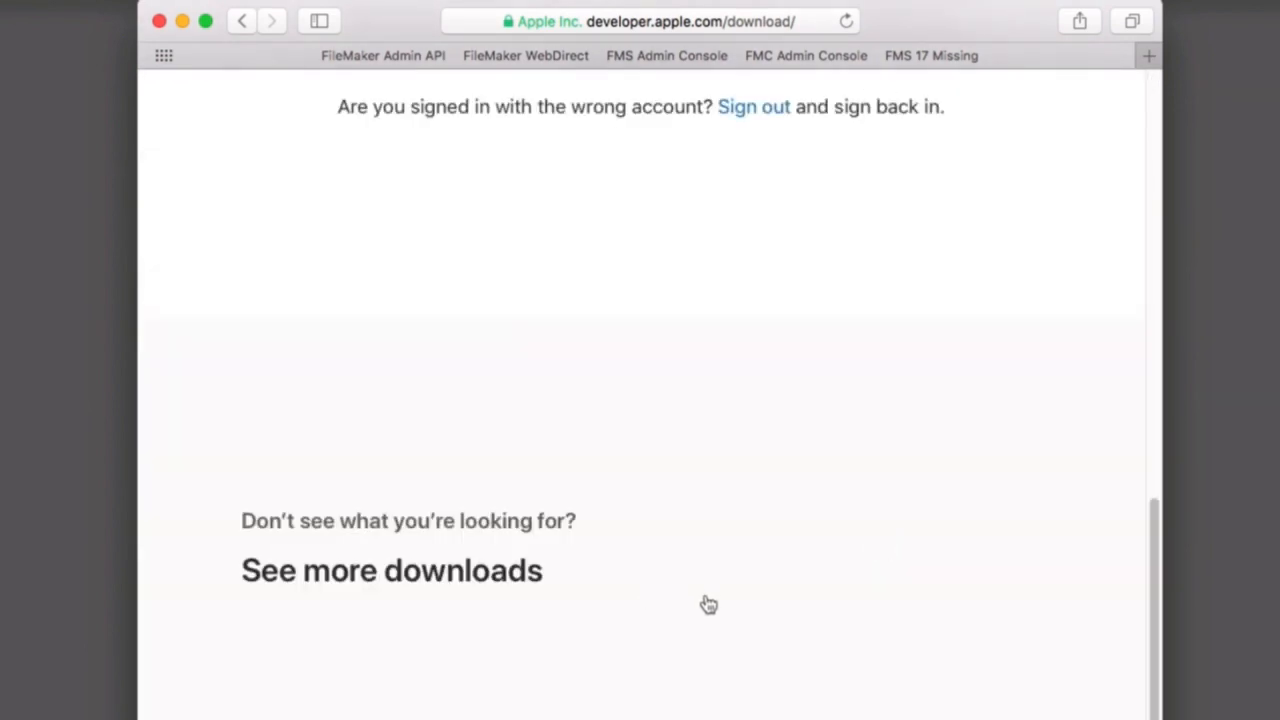
scroll(530, 478, "up", 7)
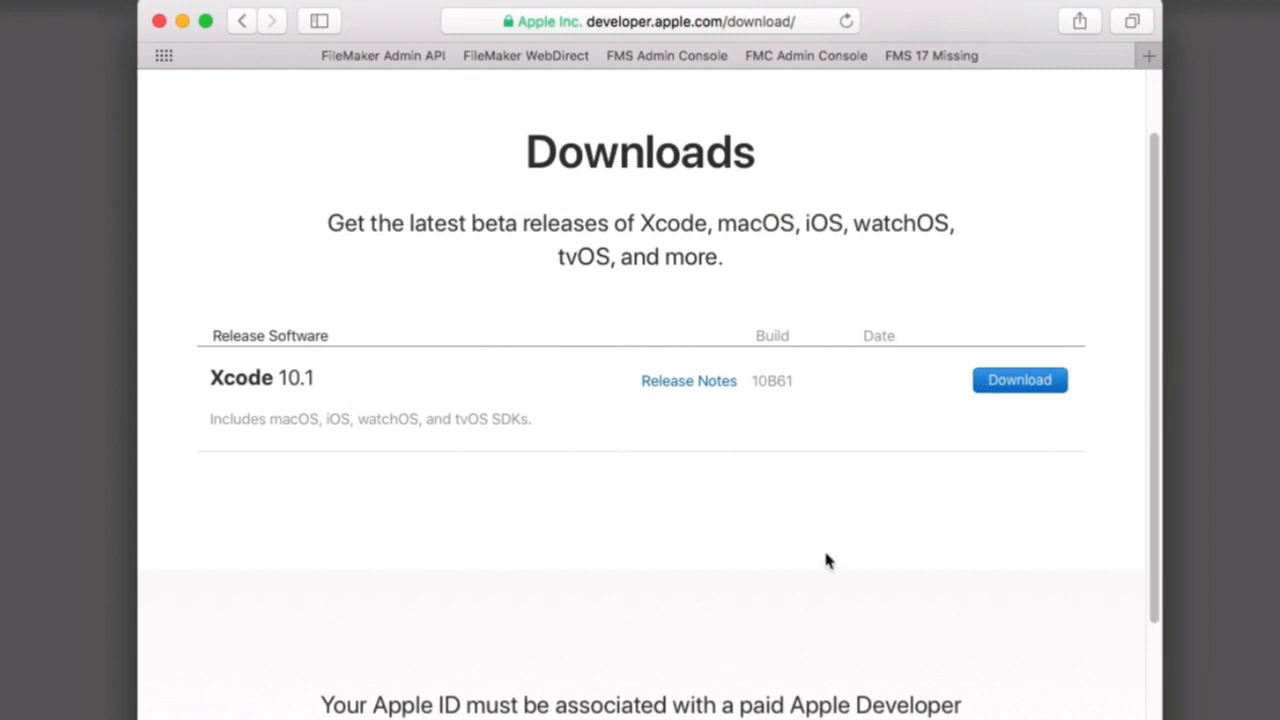
scroll(823, 560, "down", 5)
scroll(815, 545, "down", 7)
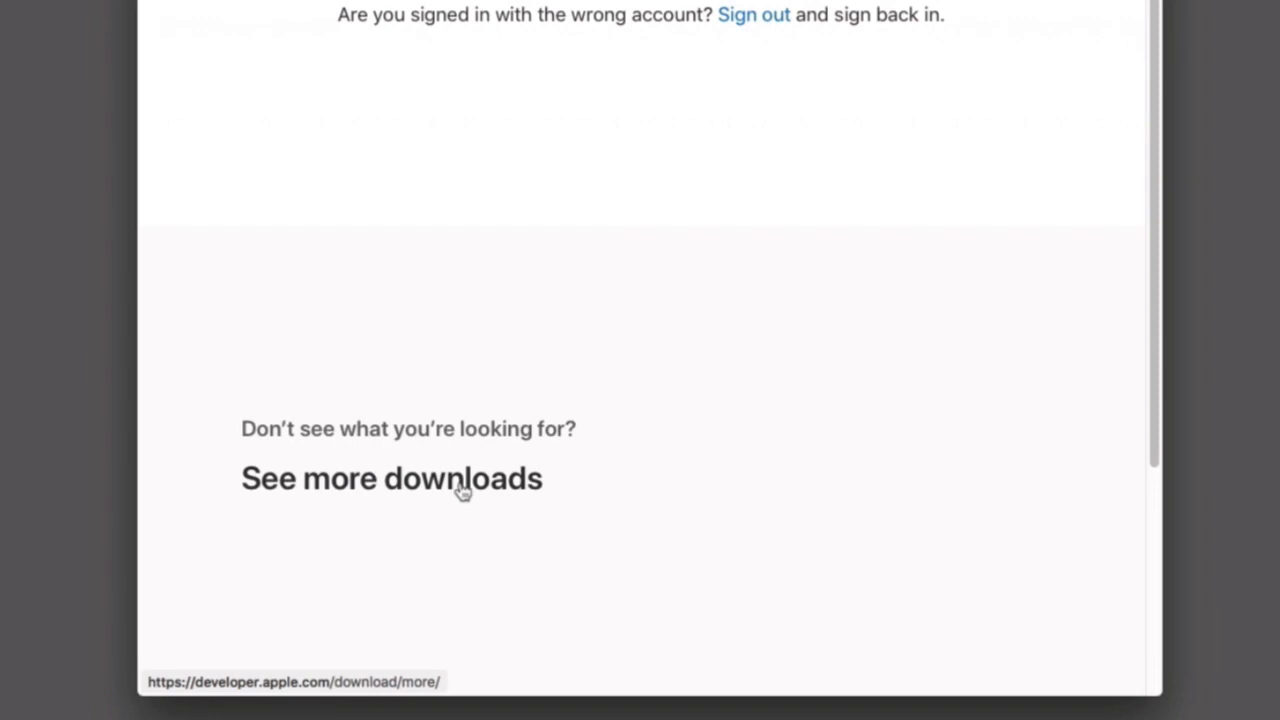
left_click(462, 484)
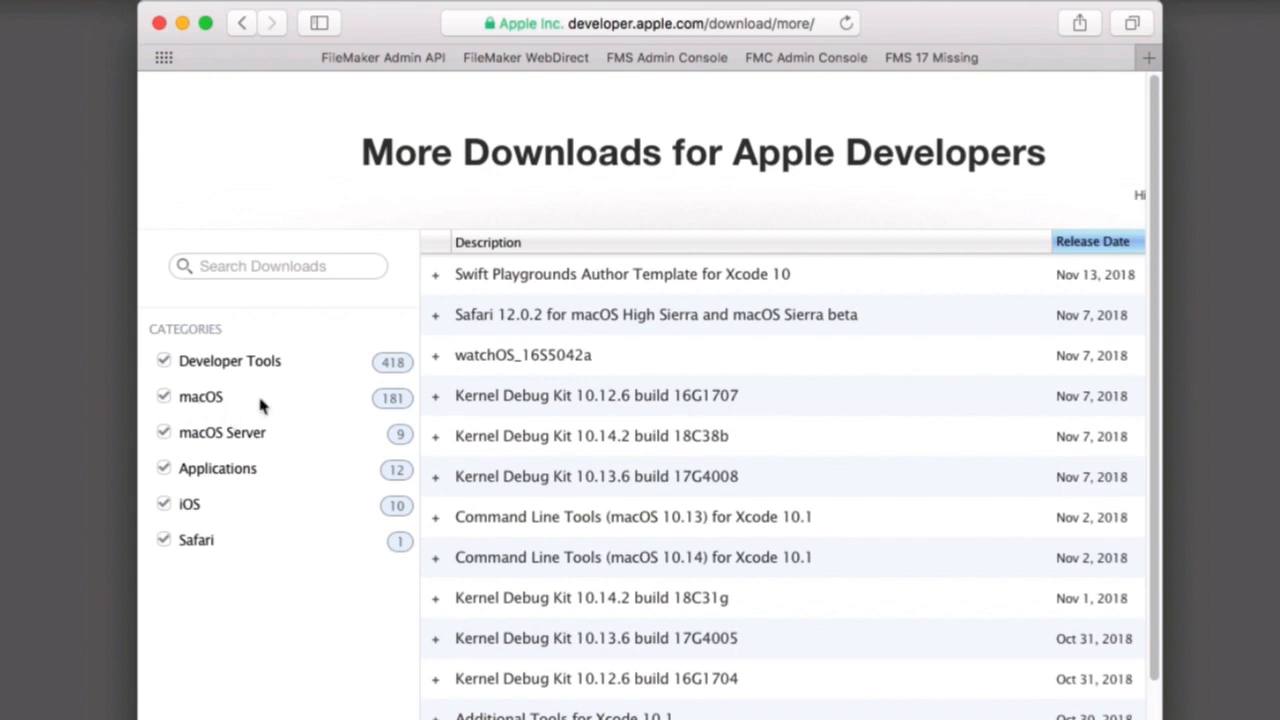
Exclude the iOS, Safari and Applications categories from the downloads list.
left_click(163, 504)
left_click(163, 540)
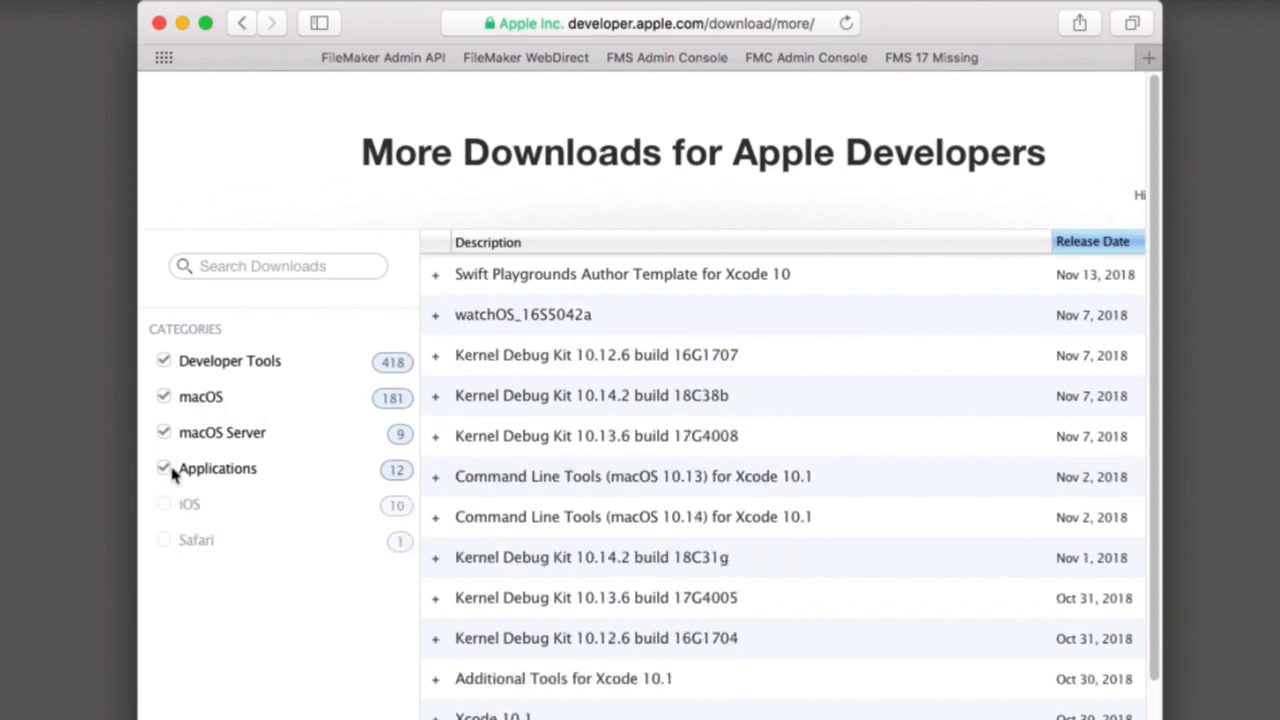
left_click(170, 472)
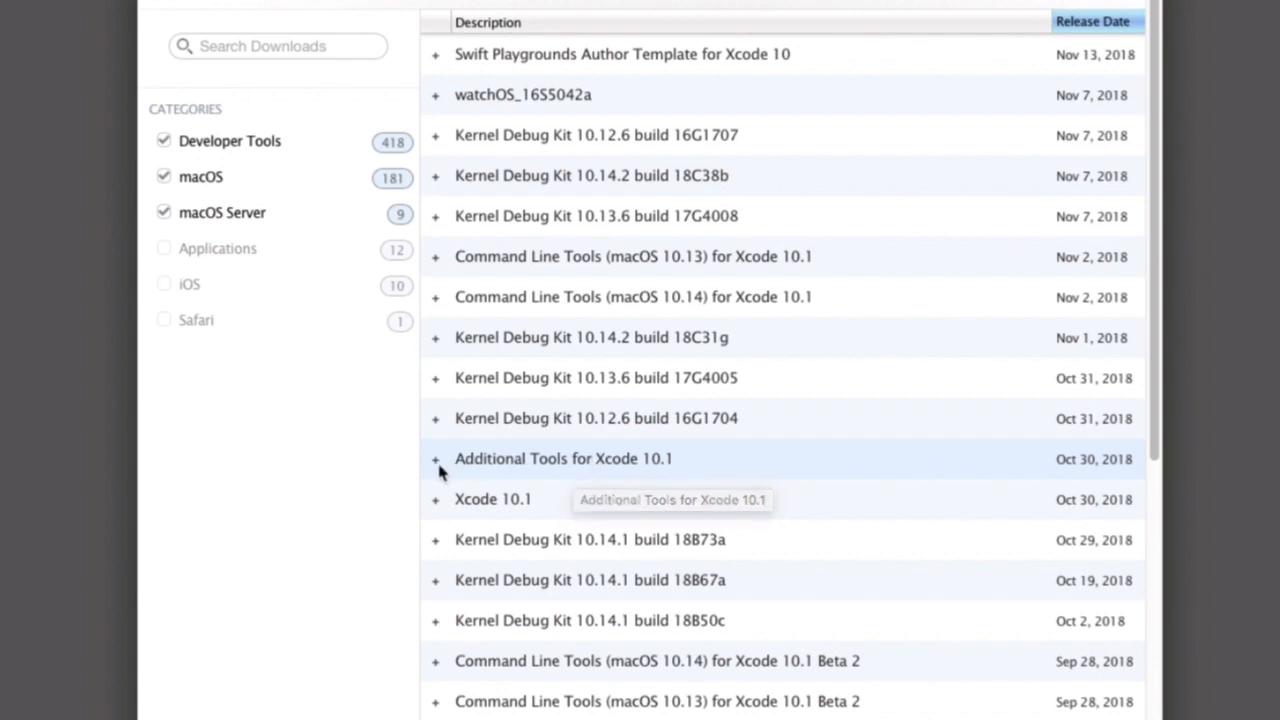
Download the Additional Tools for Xcode 10.1 disk image and open its Hardware folder.
left_click(437, 465)
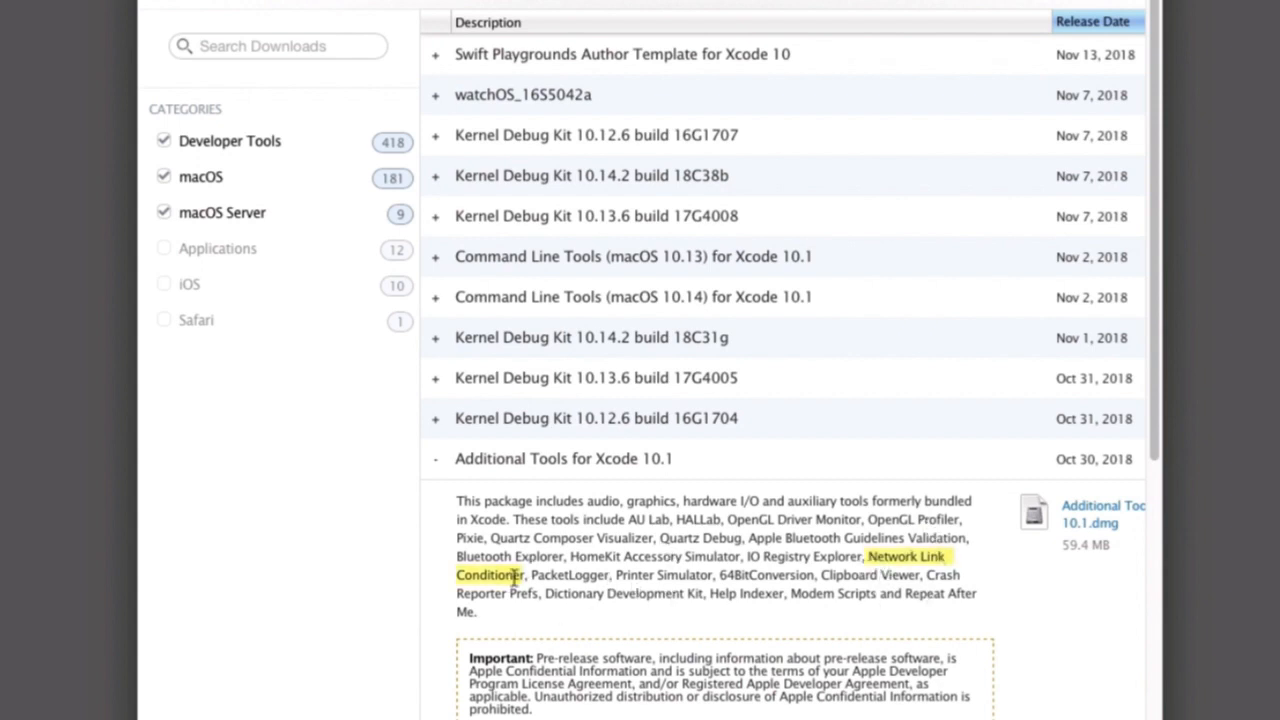
left_click(1097, 512)
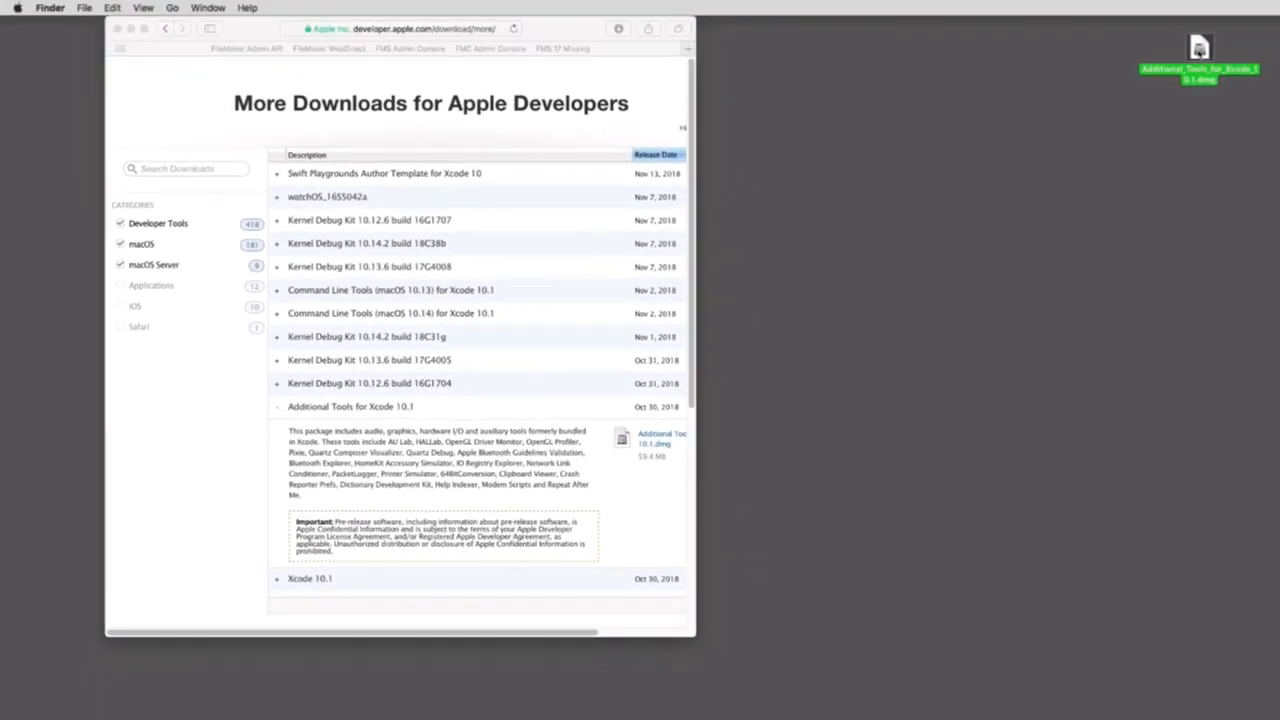
double_click(1199, 50)
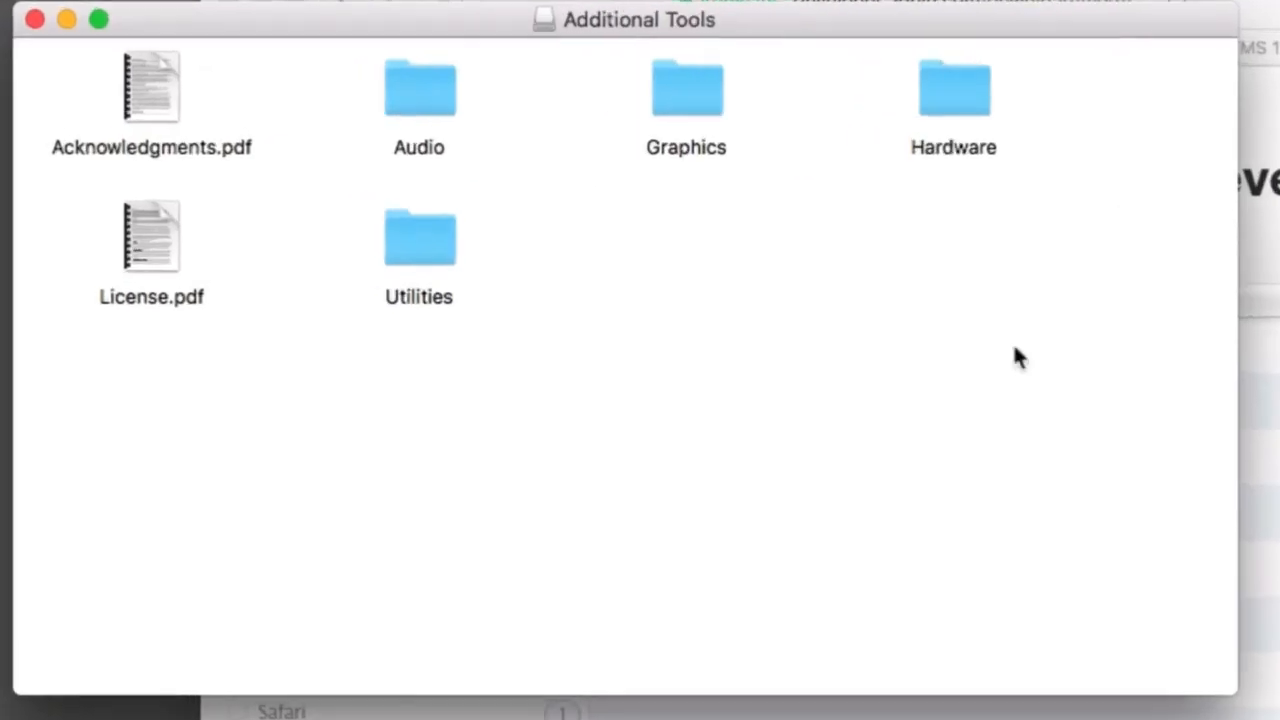
double_click(956, 100)
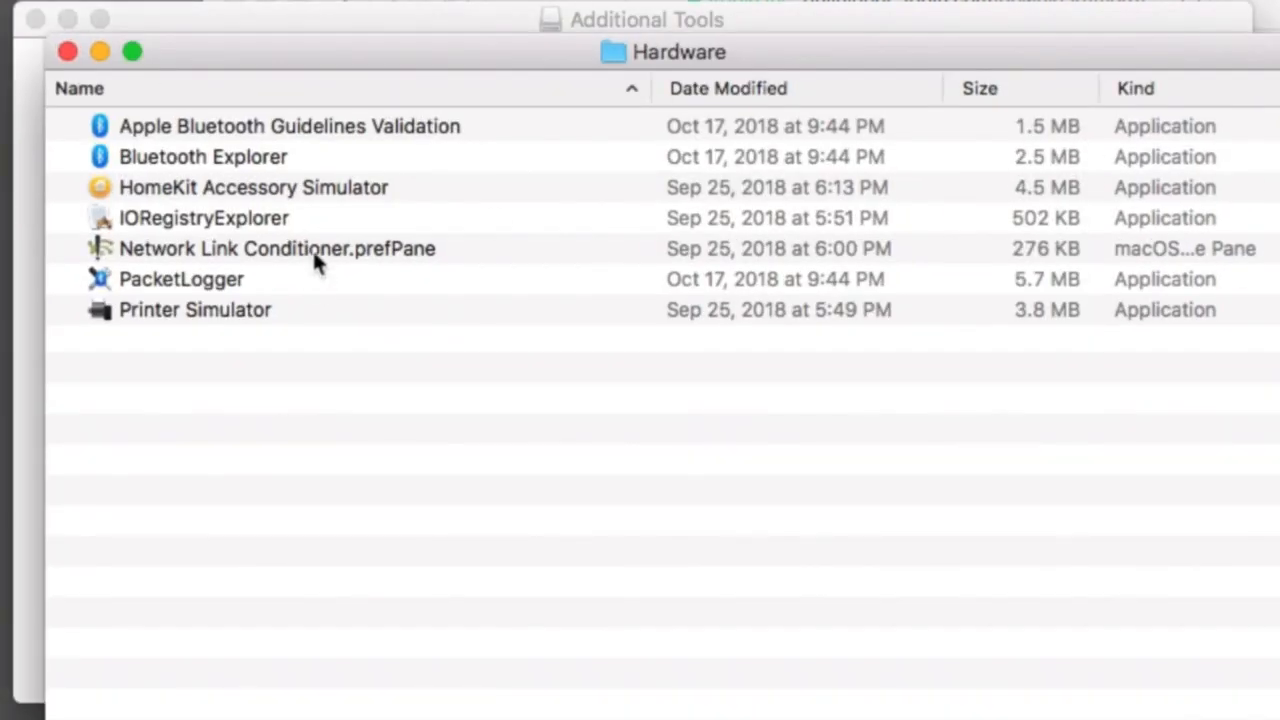
Check the version of Network Link Conditioner.prefPane in its file information, and close the information window.
left_click(317, 252)
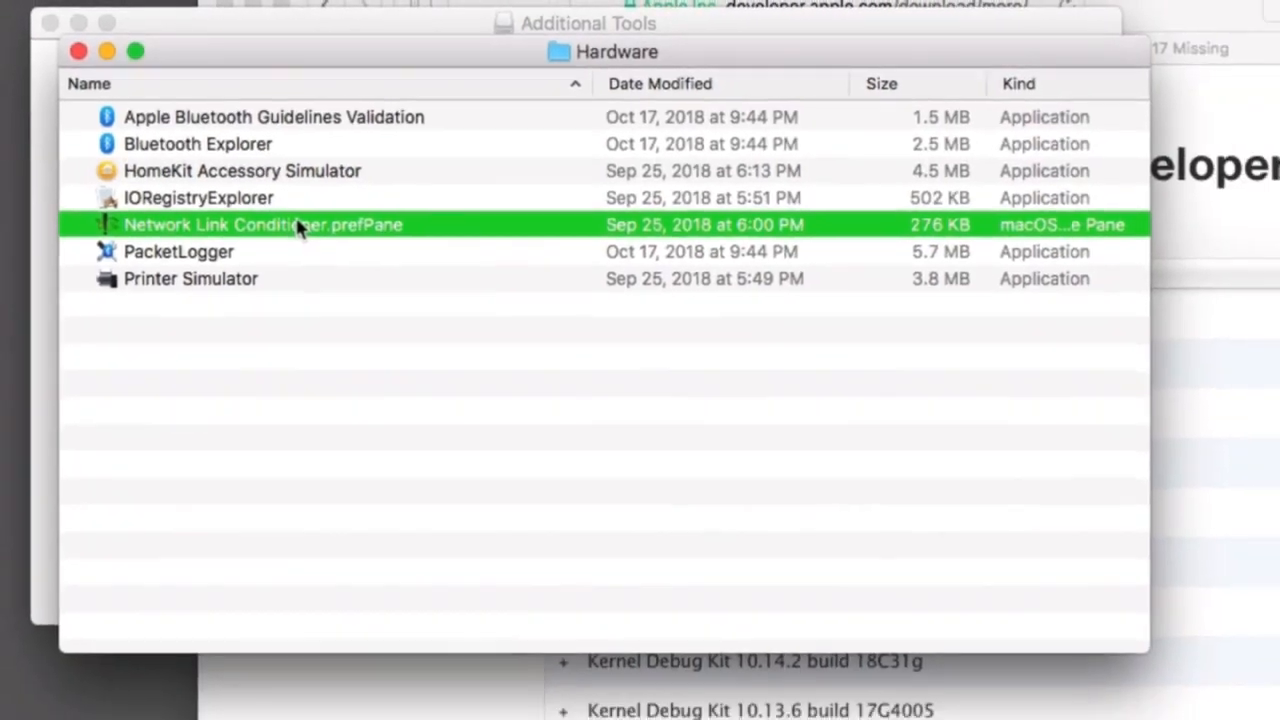
key("super+i")
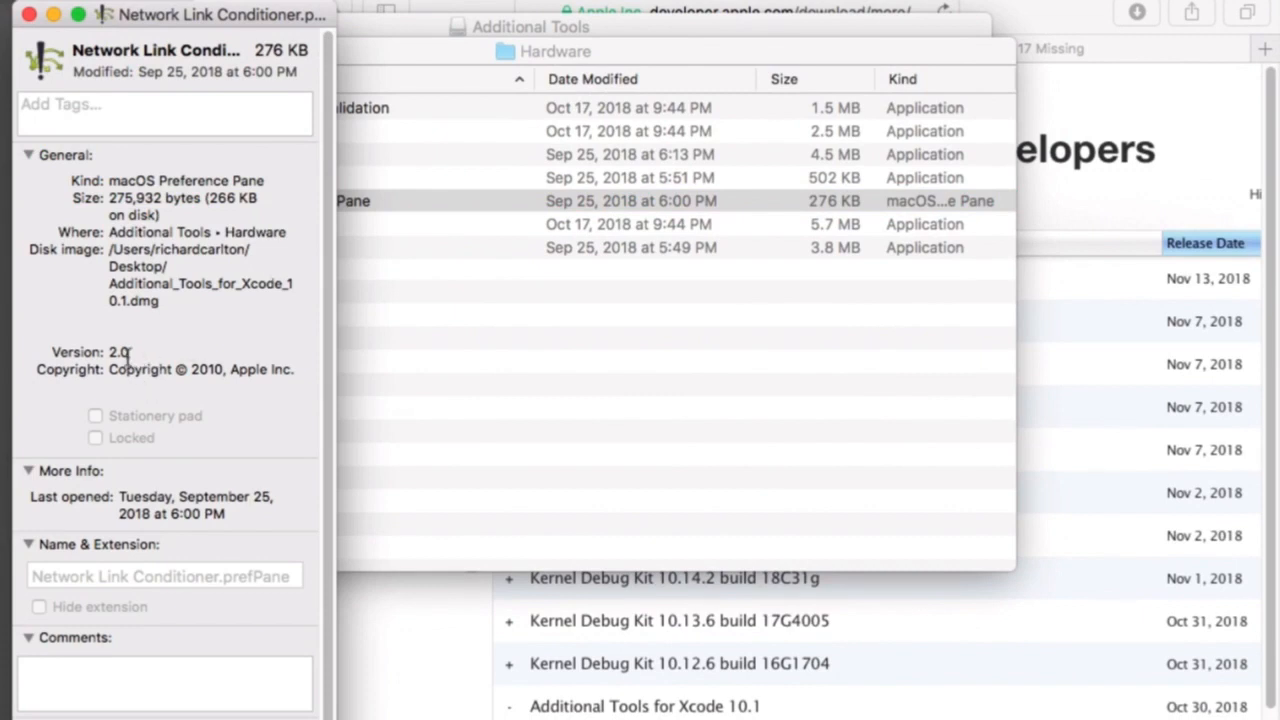
left_click_drag(128, 354, 110, 356)
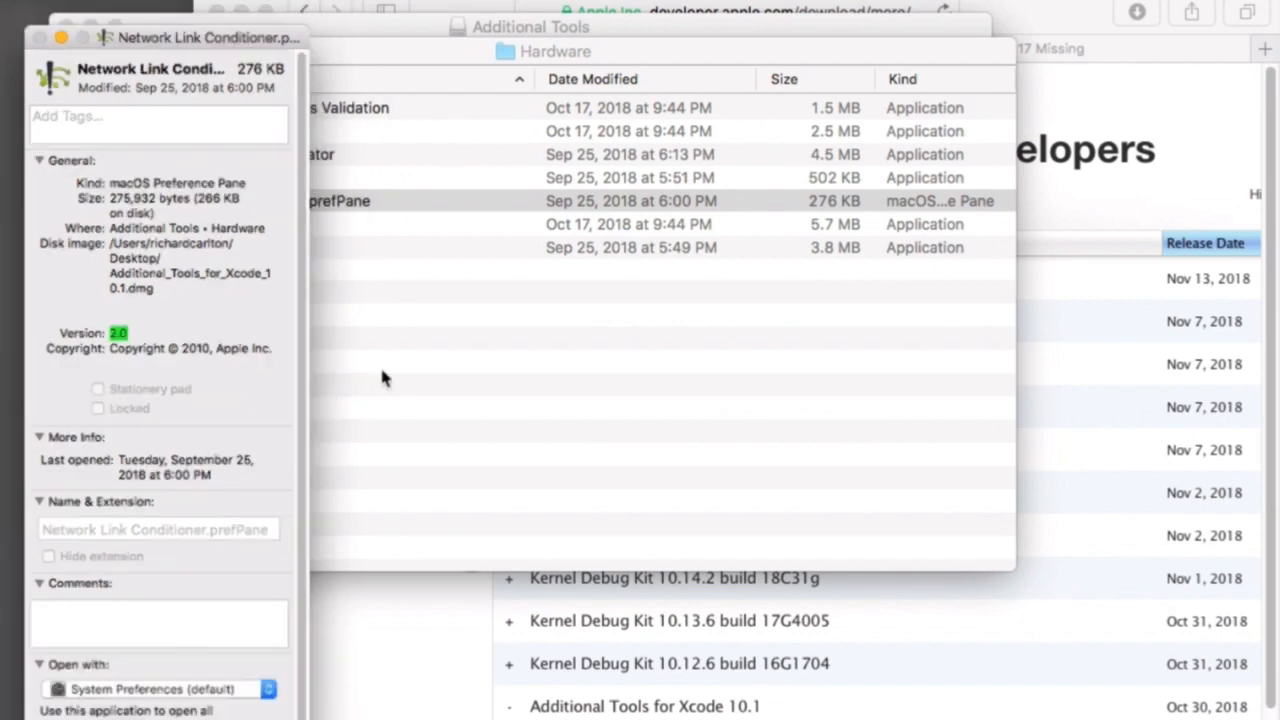
key("super+w")
Install the Network Link Conditioner preference pane for all users of the computer.
left_click(312, 268)
double_click(299, 206)
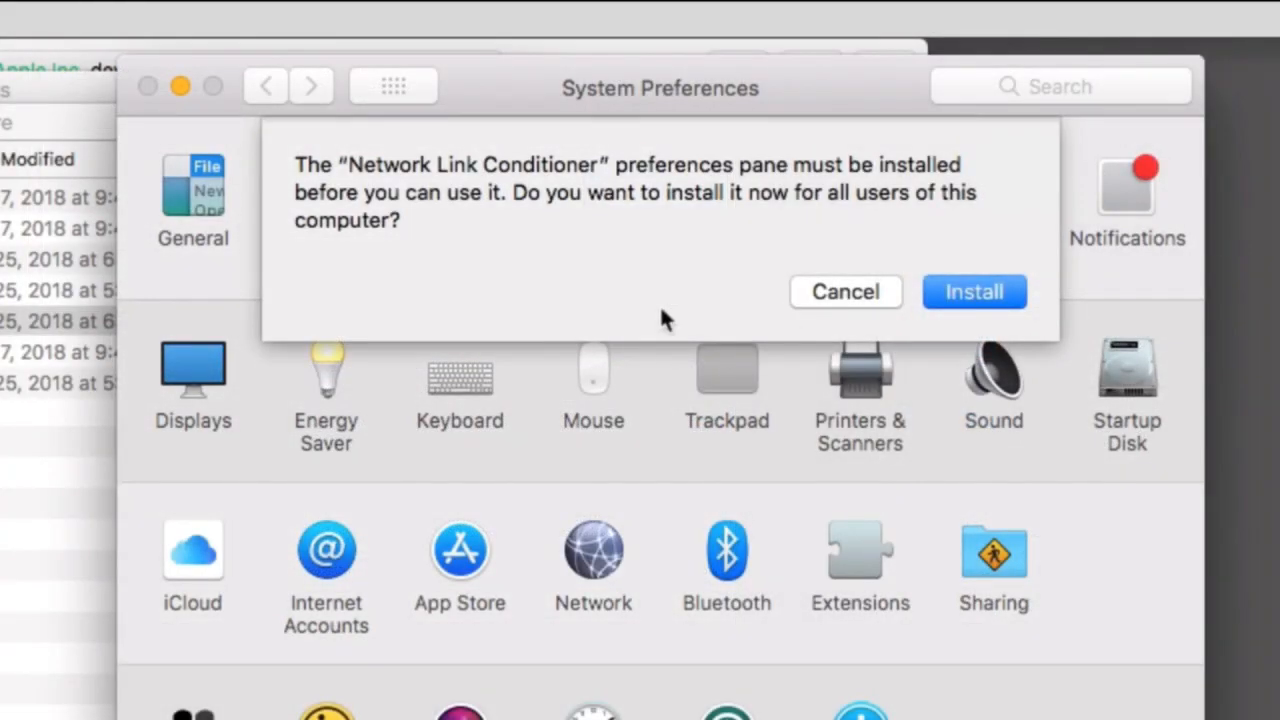
left_click(969, 300)
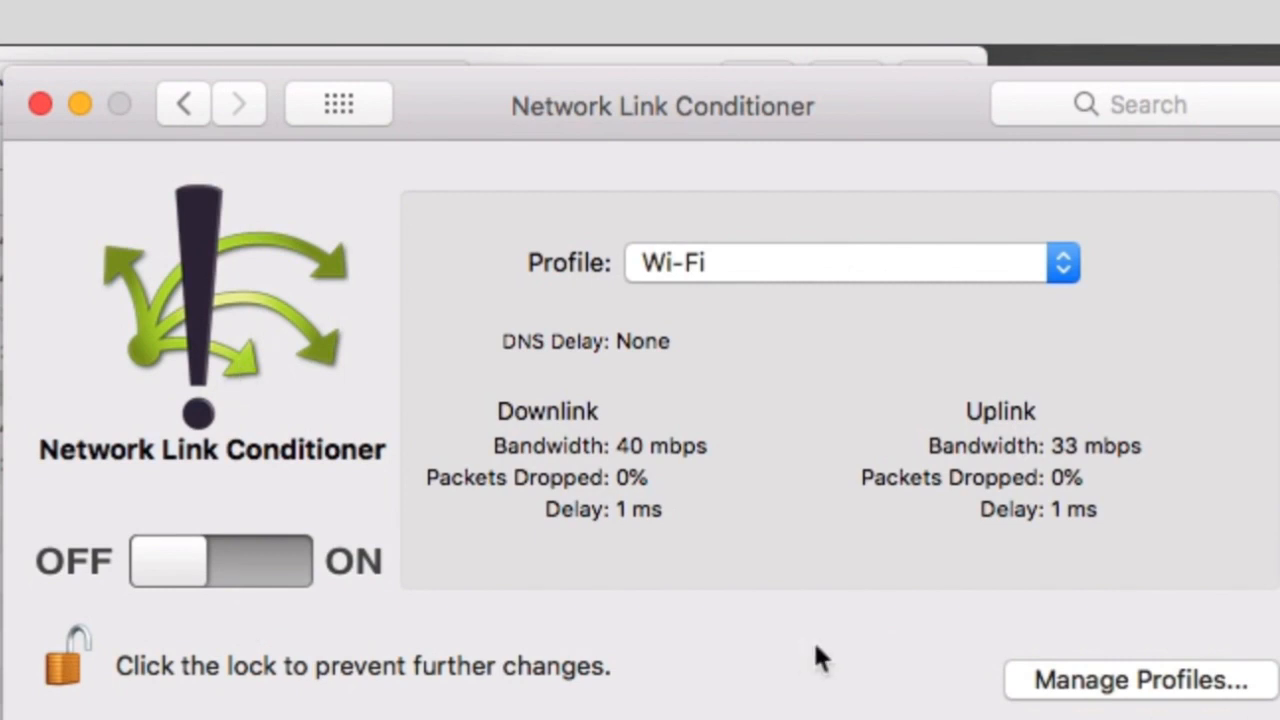
Turn on the Network Link Conditioner and review its preset profiles, keeping Wi-Fi selected.
left_click(832, 265)
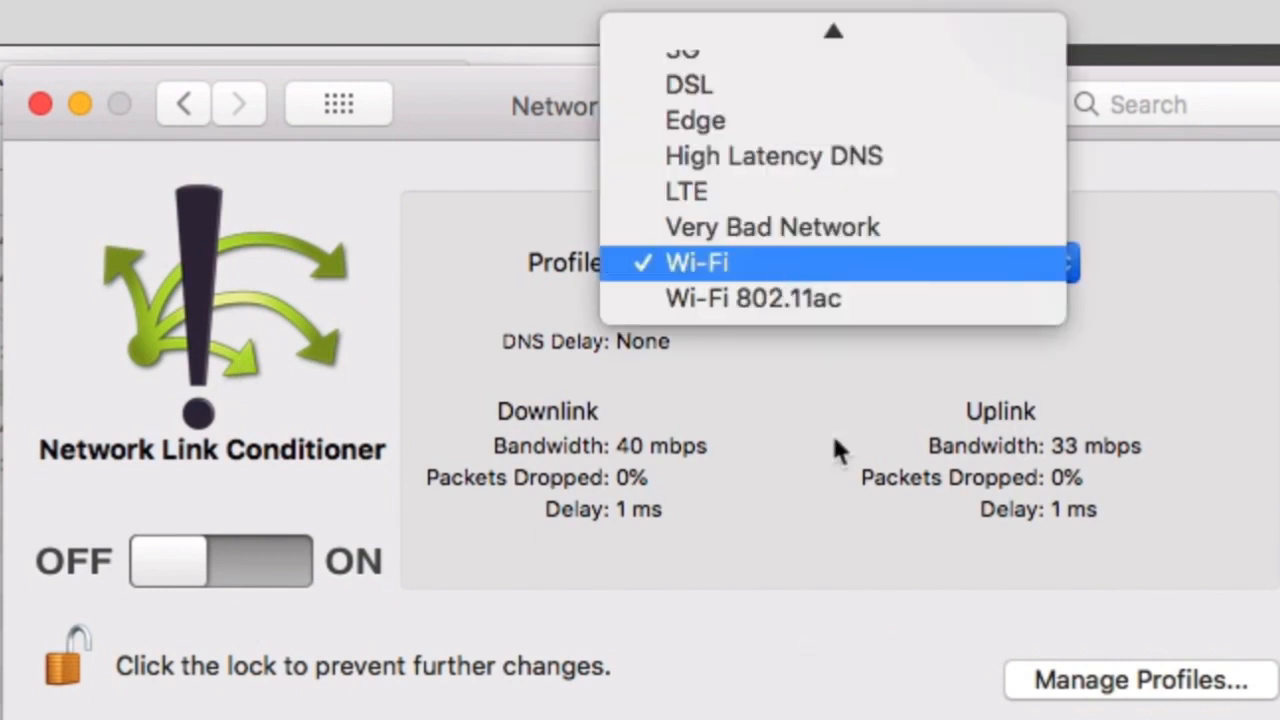
left_click(875, 575)
left_click(272, 563)
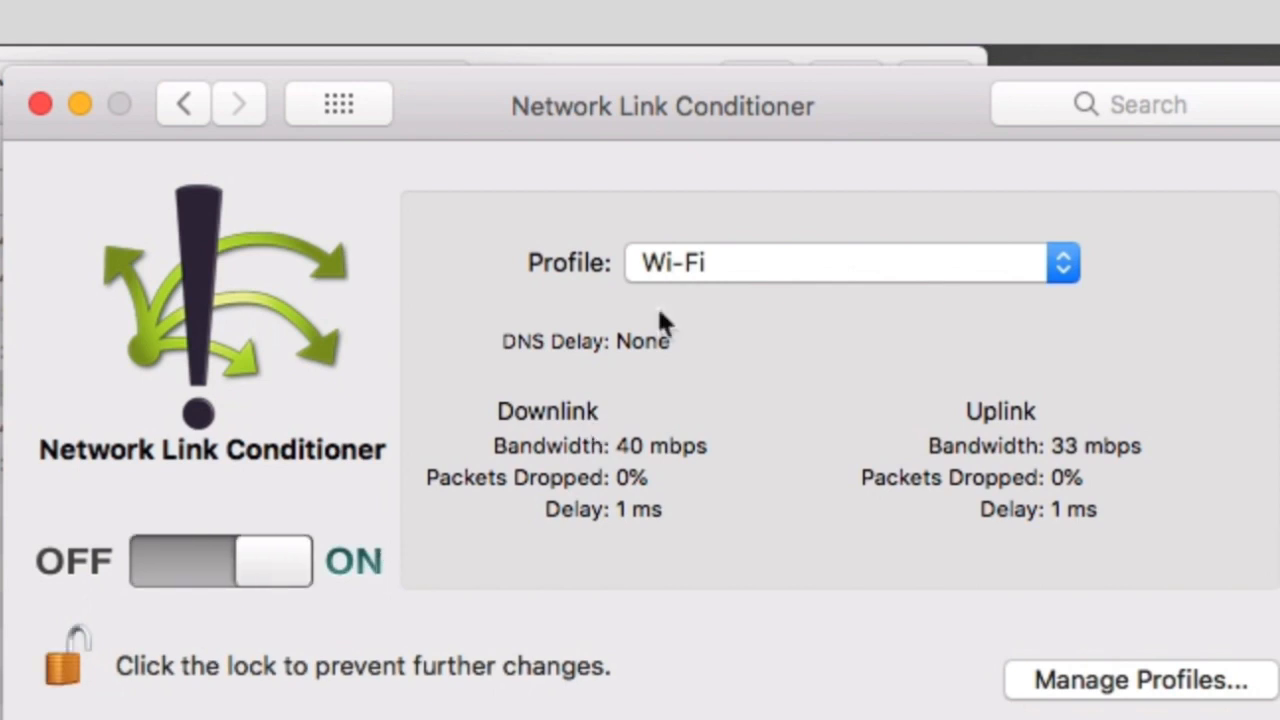
left_click(796, 265)
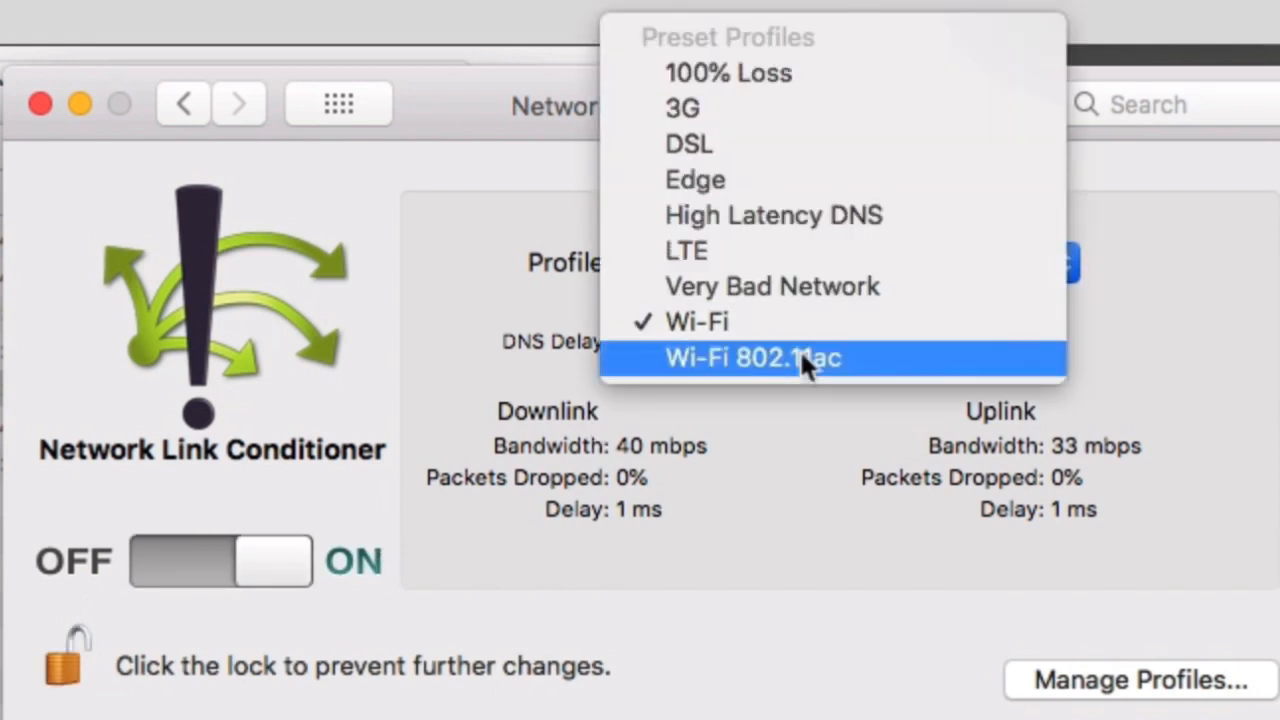
left_click(798, 548)
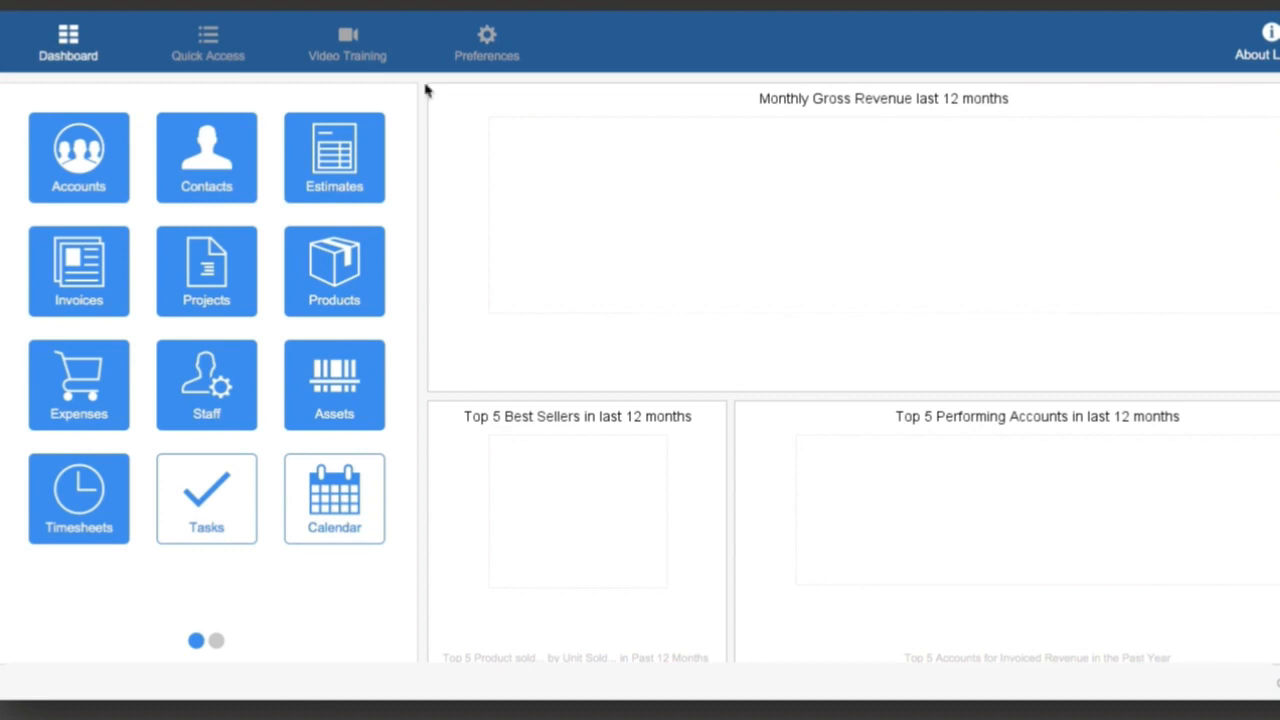
Check the Network Link Conditioner's switch, return to the FileMaker dashboard and show the contacts in list view.
key("super+Tab")
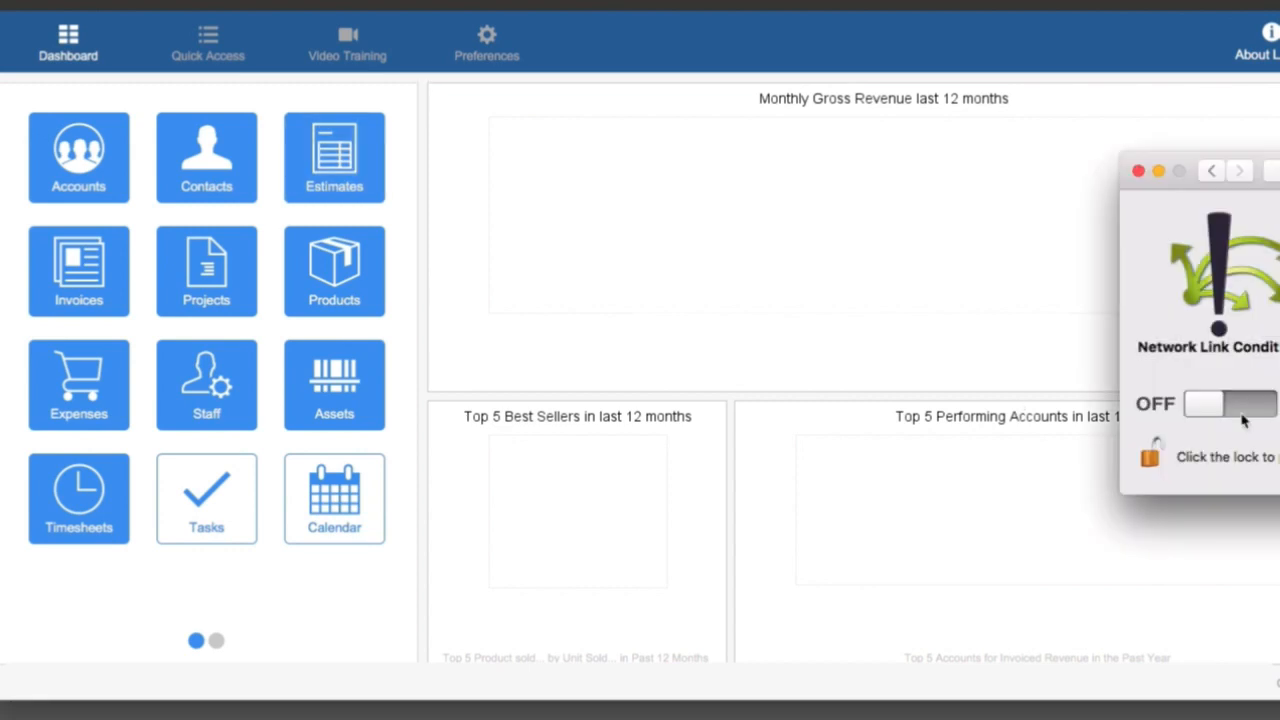
left_click(374, 103)
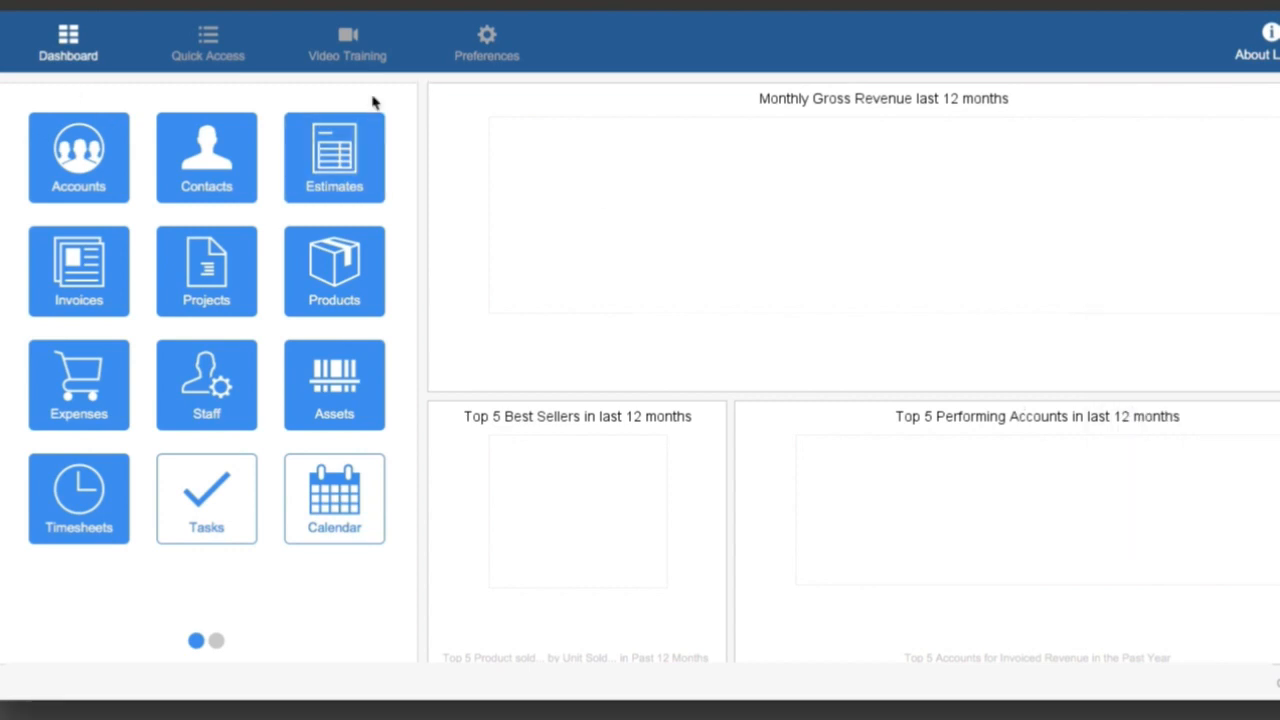
left_click(216, 170)
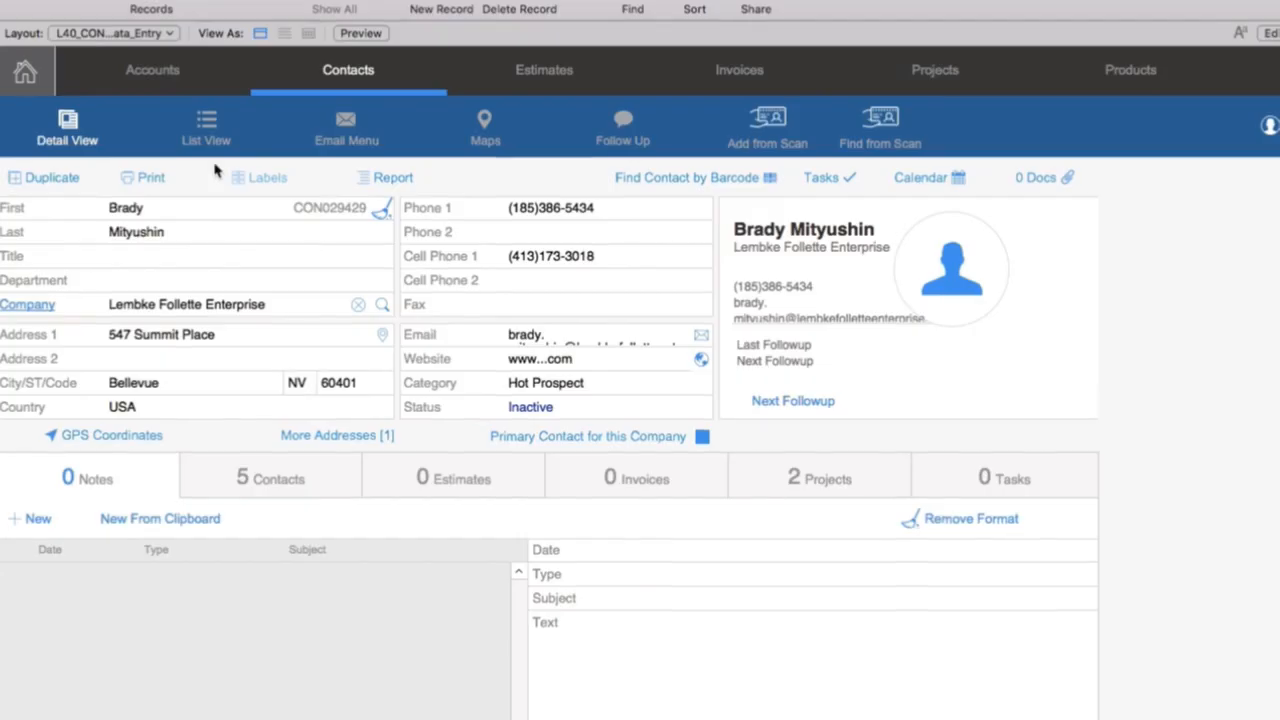
left_click(211, 173)
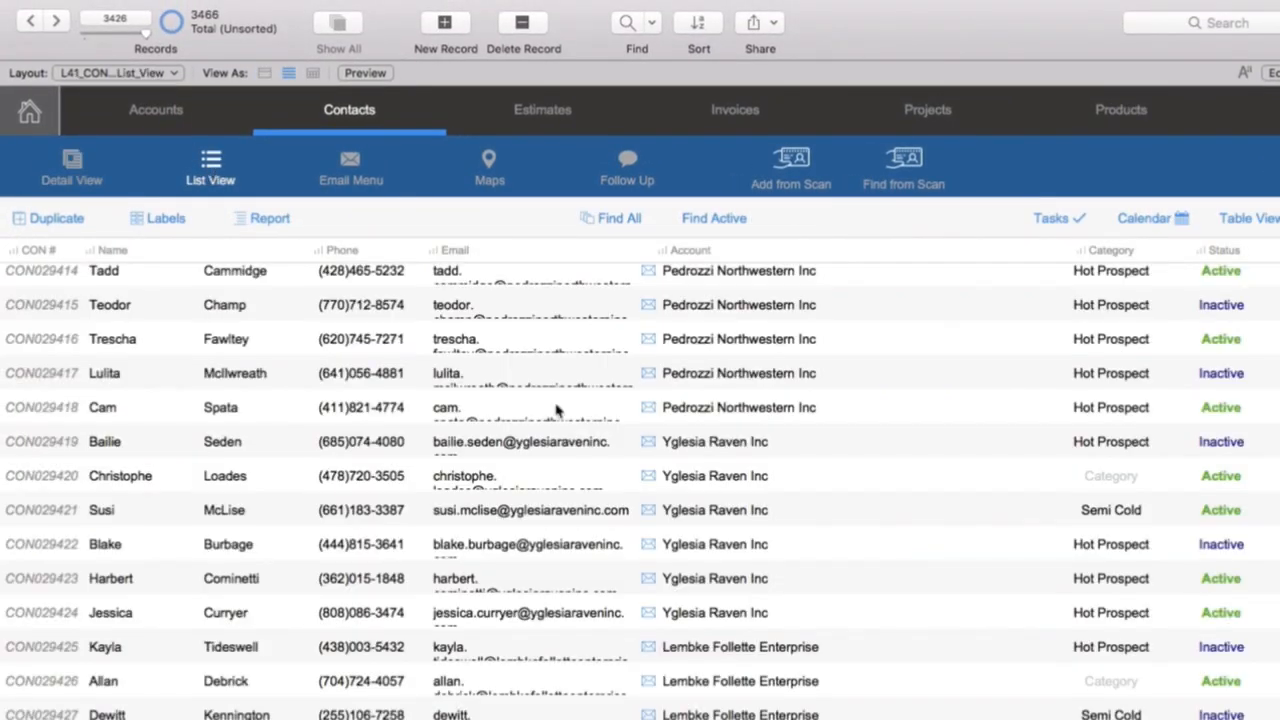
Browse up and down through the contacts list to examine how quickly its records load.
scroll(722, 479, "down", 13)
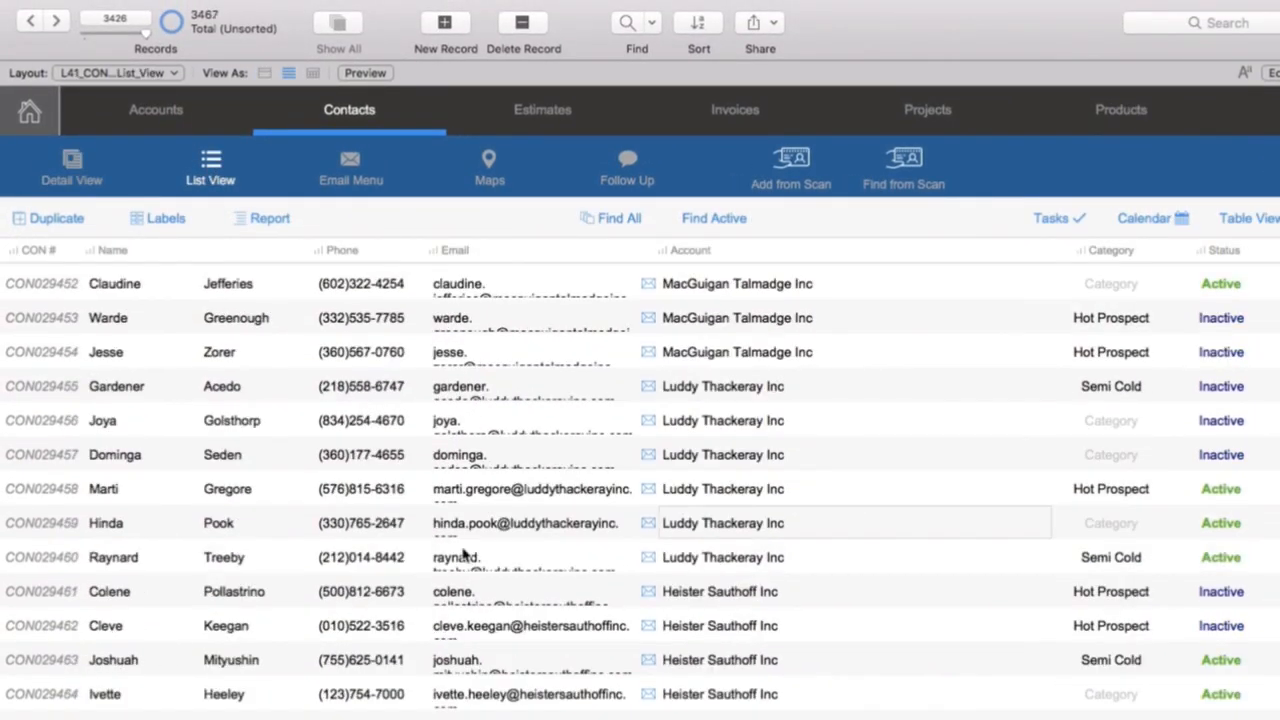
scroll(607, 502, "down", 2)
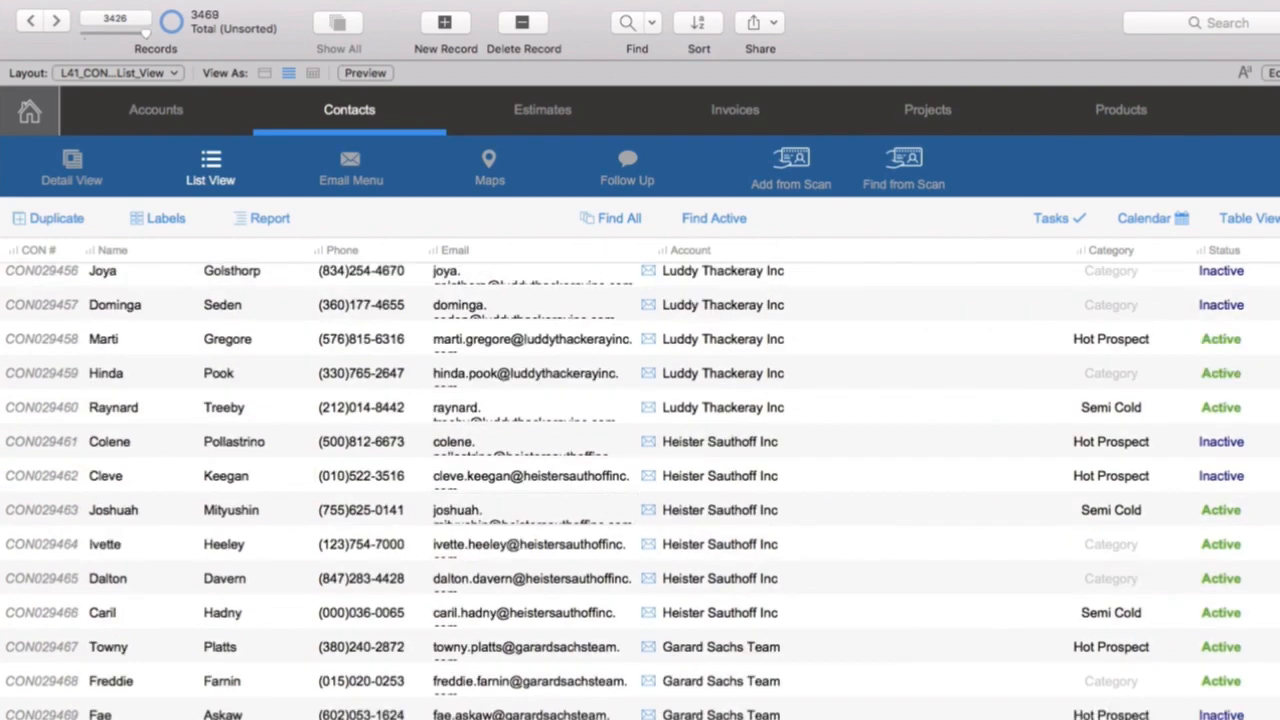
scroll(822, 676, "down", 2)
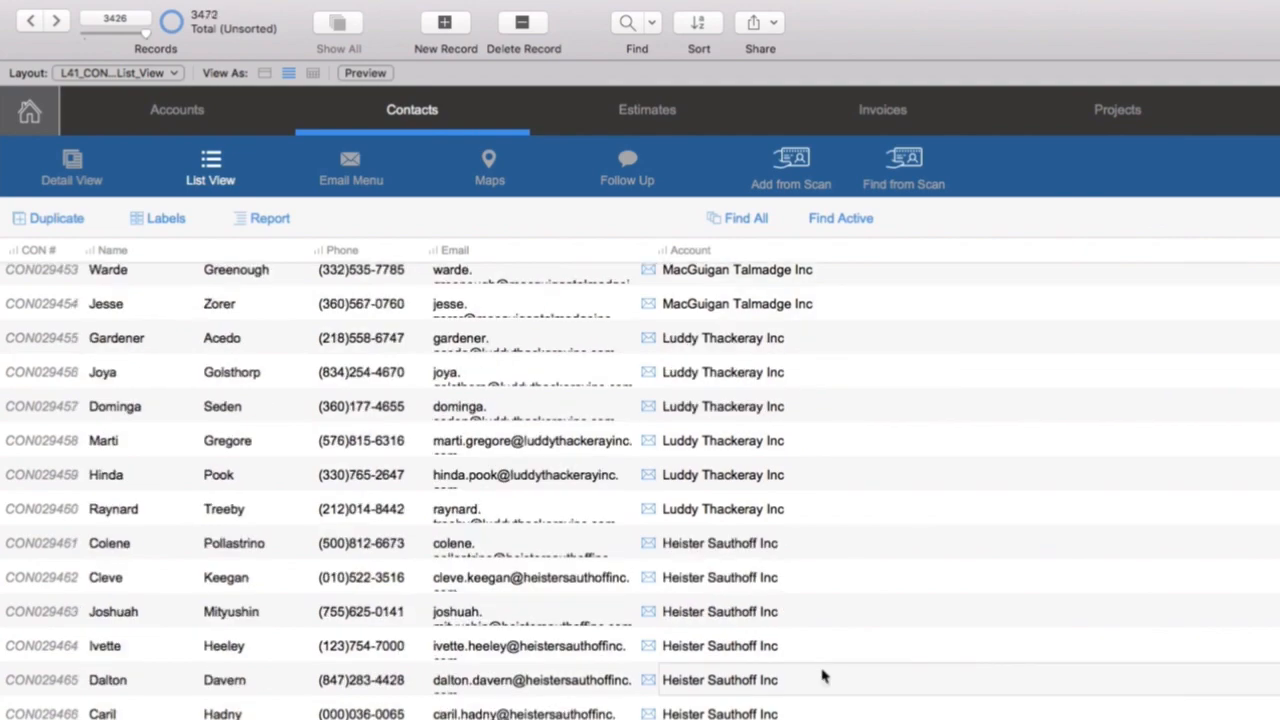
scroll(825, 670, "down", 2)
scroll(833, 609, "up", 12)
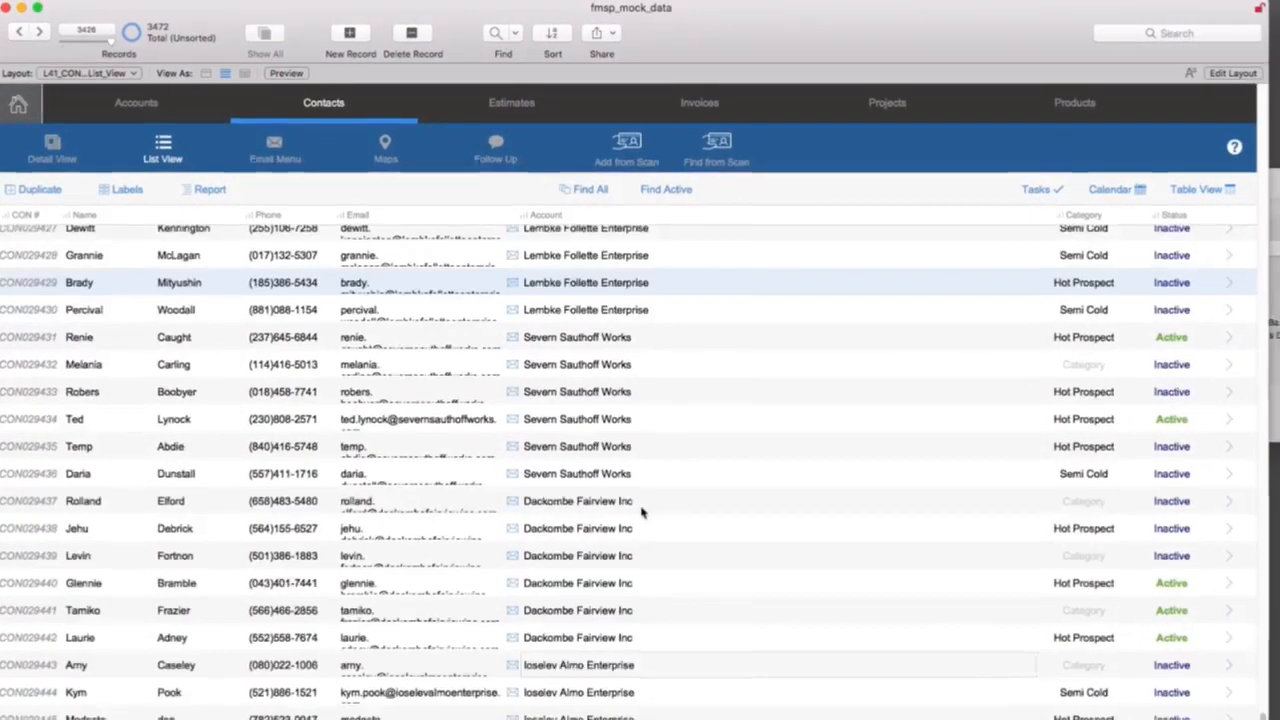
scroll(641, 512, "up", 20)
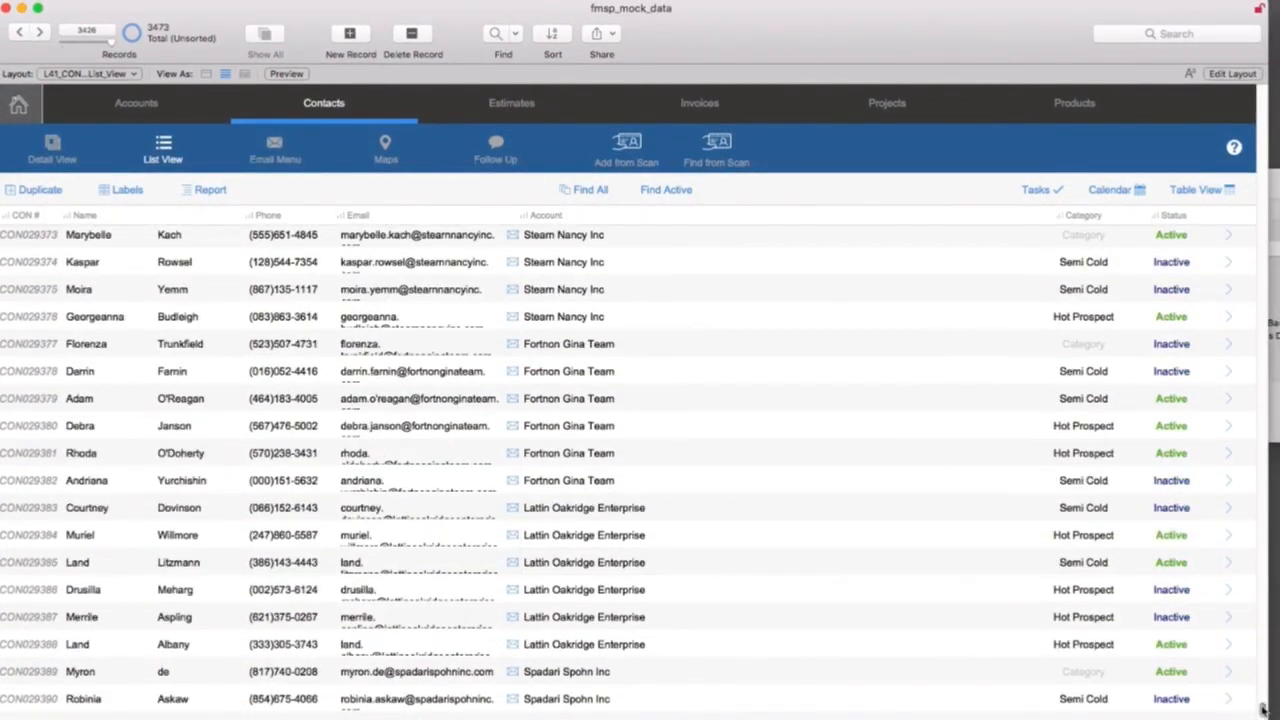
left_click_drag(1263, 710, 1263, 196)
Show the invoices in list view, and close the fmsp_mock_data window.
left_click(707, 105)
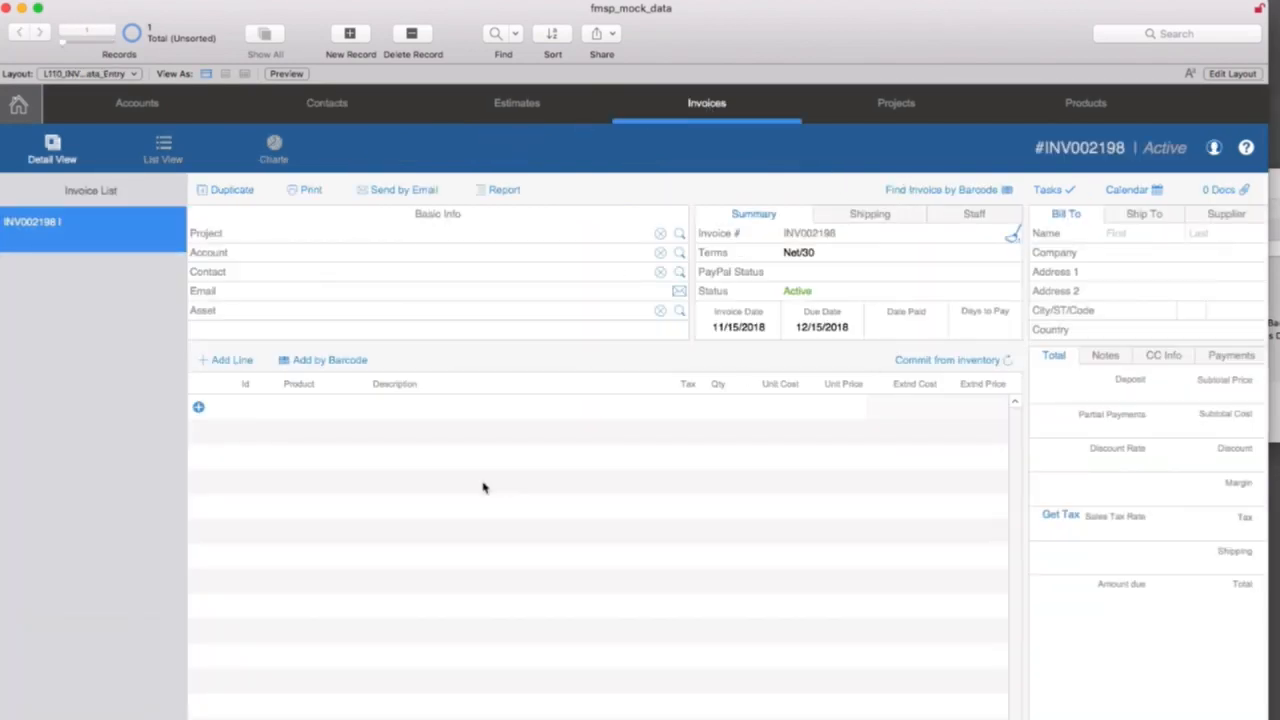
left_click(176, 156)
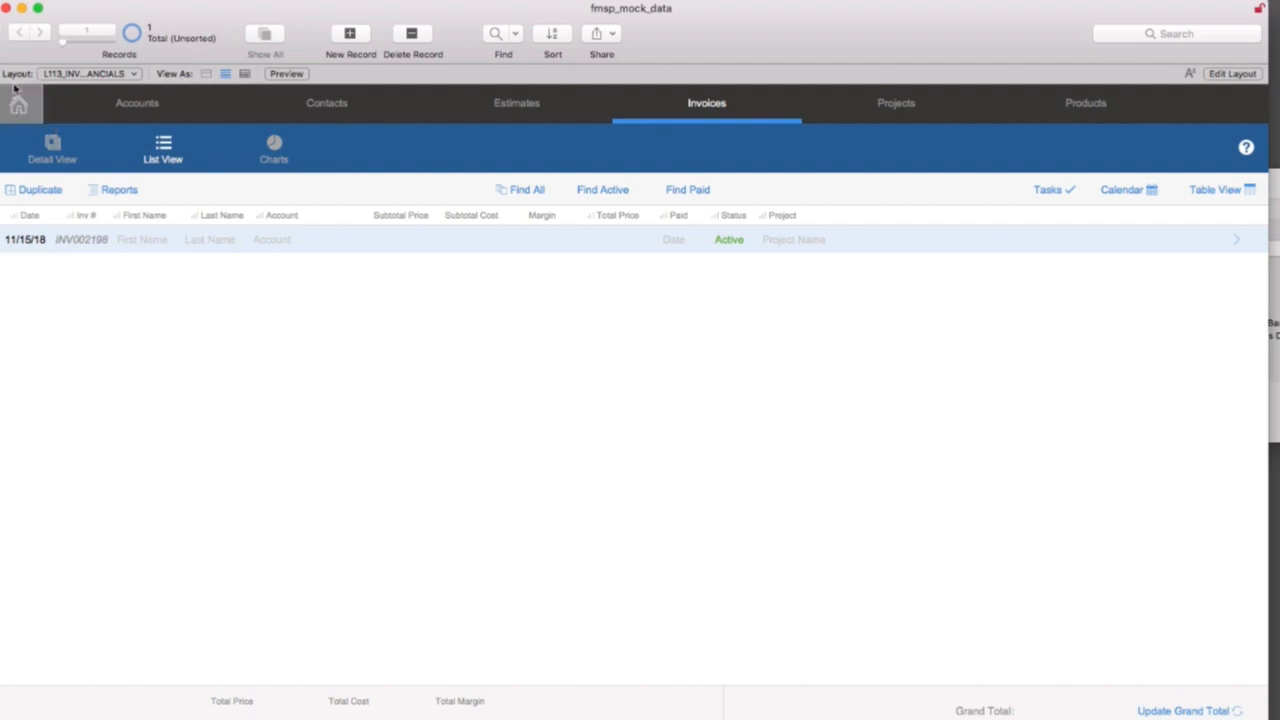
left_click(7, 9)
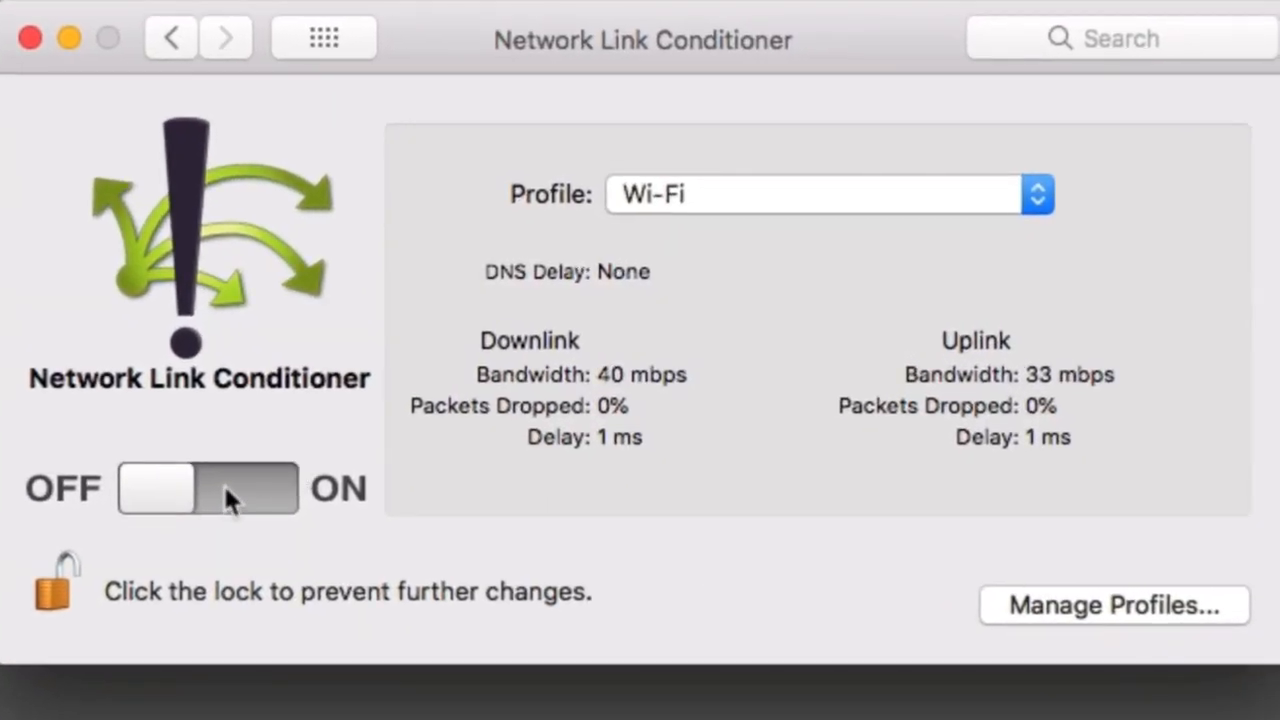
Turn on the Network Link Conditioner and create a custom profile named "In Office".
left_click(223, 497)
left_click(743, 205)
left_click(1080, 607)
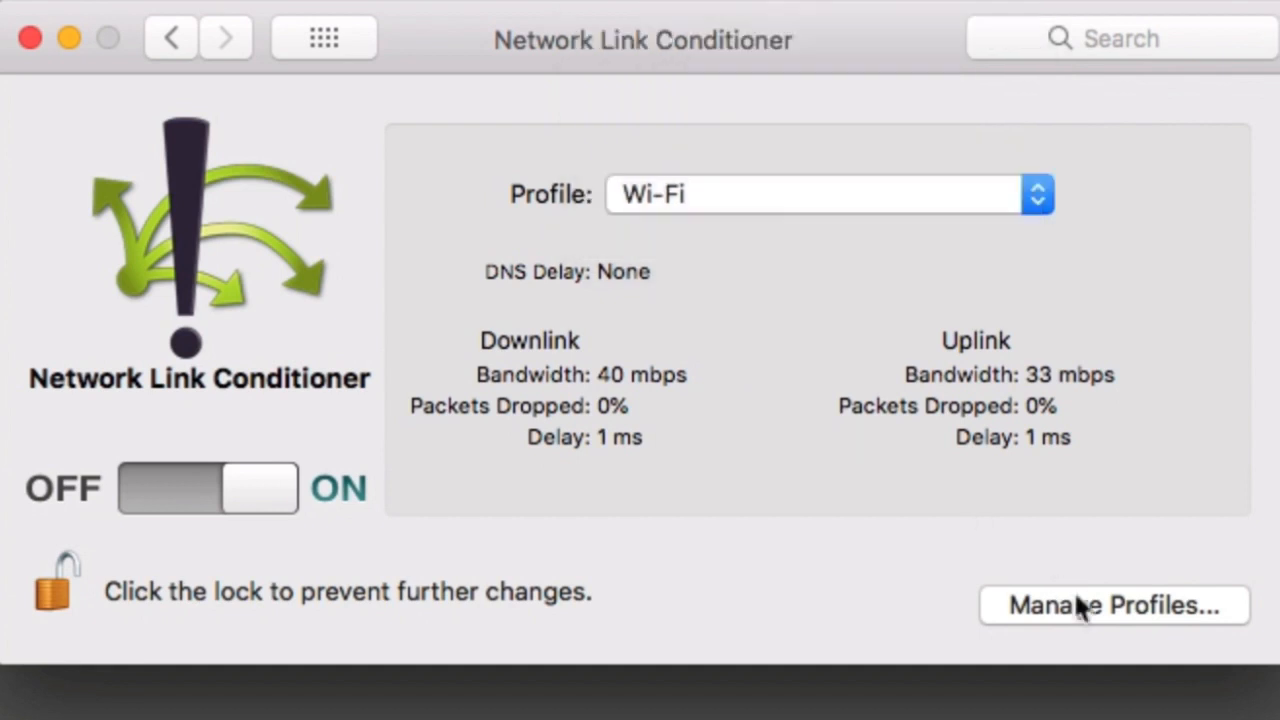
left_click(1080, 607)
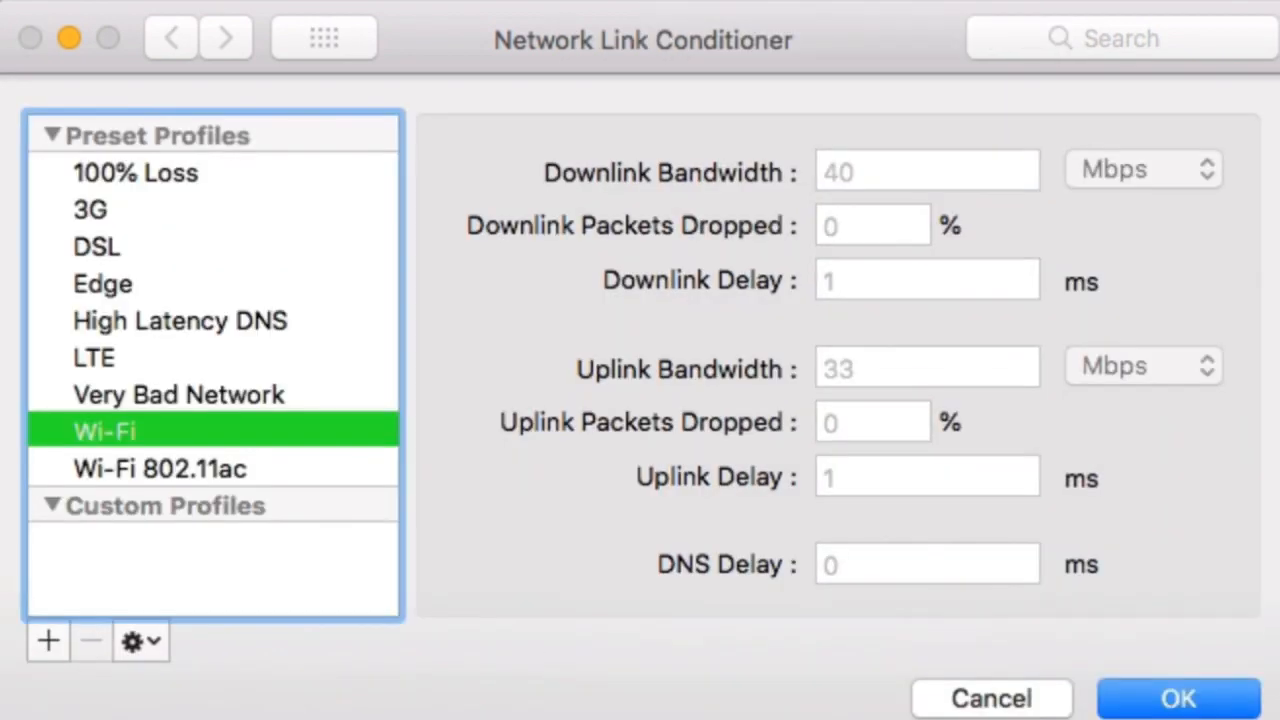
left_click(50, 639)
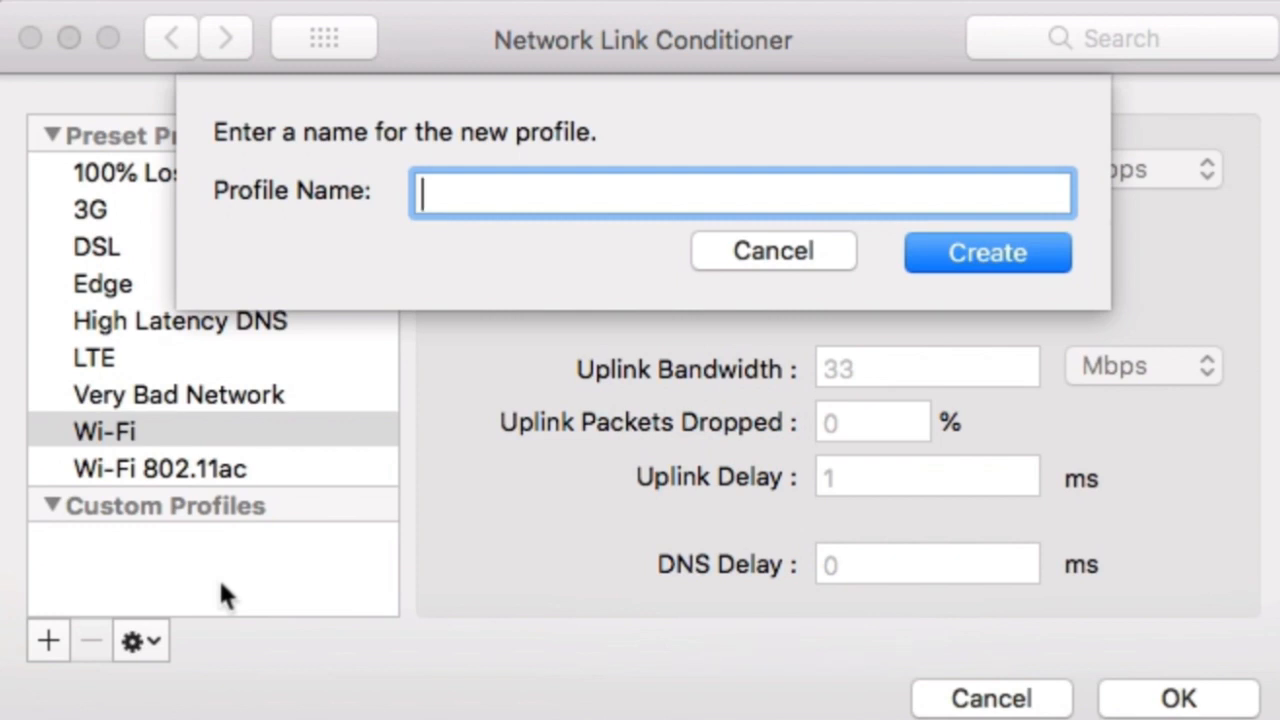
type("In Office")
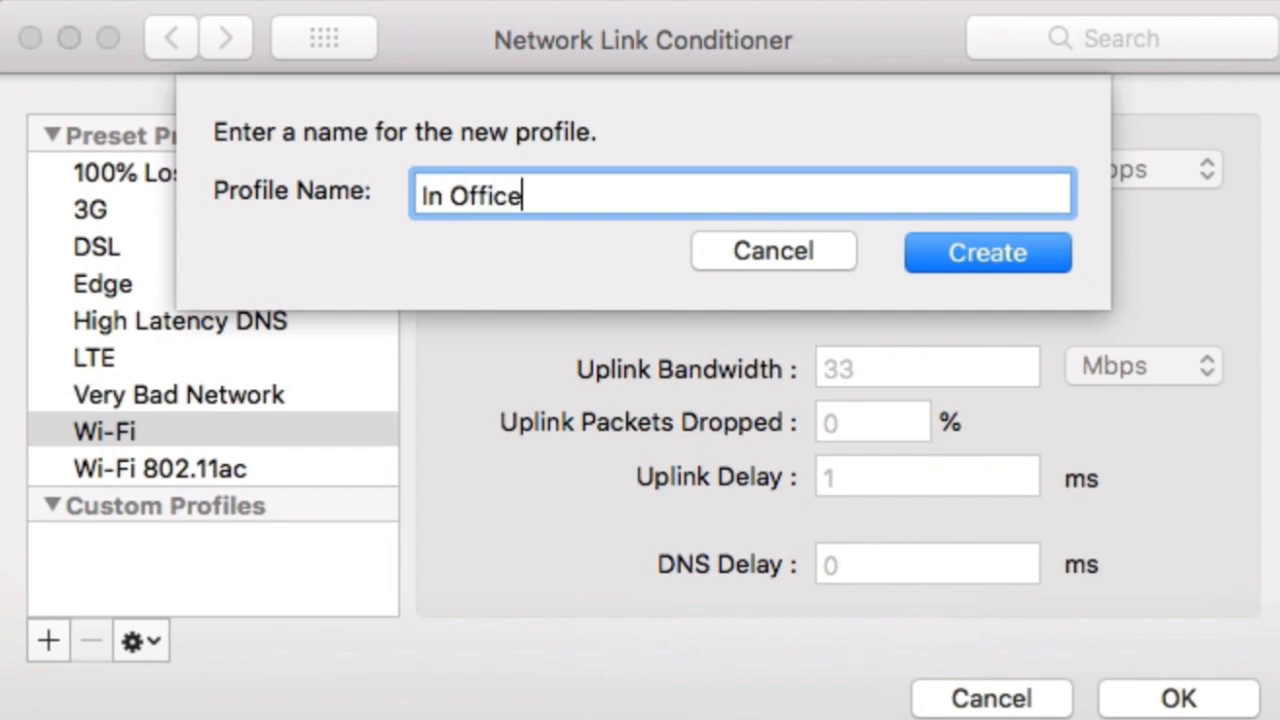
left_click(1038, 250)
Set the In Office profile's downlink and uplink bandwidth to 10000000 Kbps each and save it.
left_click(832, 171)
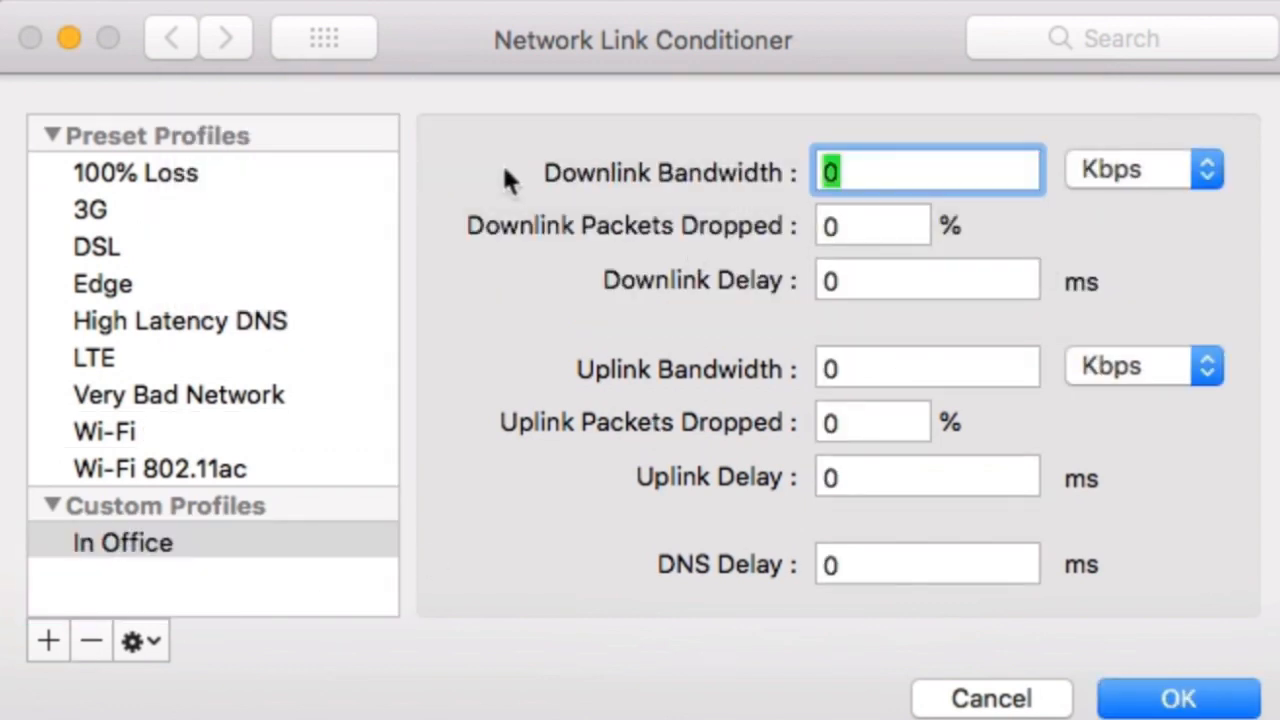
type("10000000")
key("Tab")
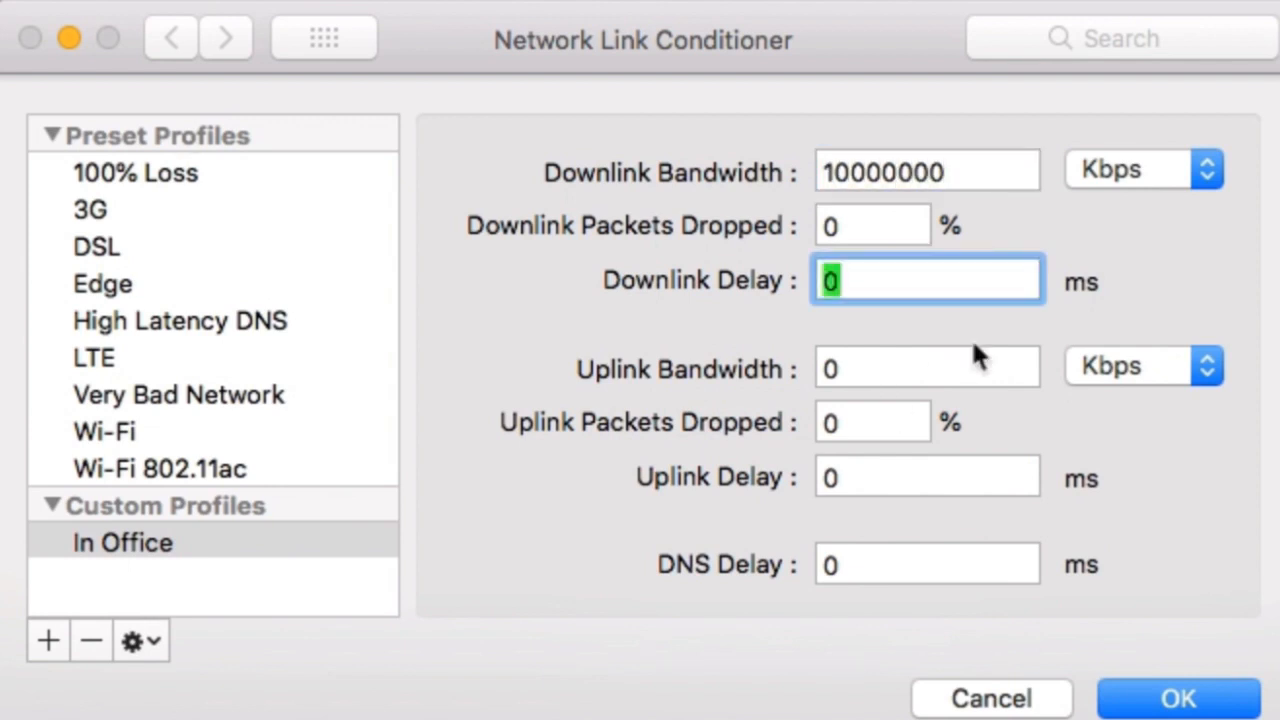
key("Tab")
type("10000000")
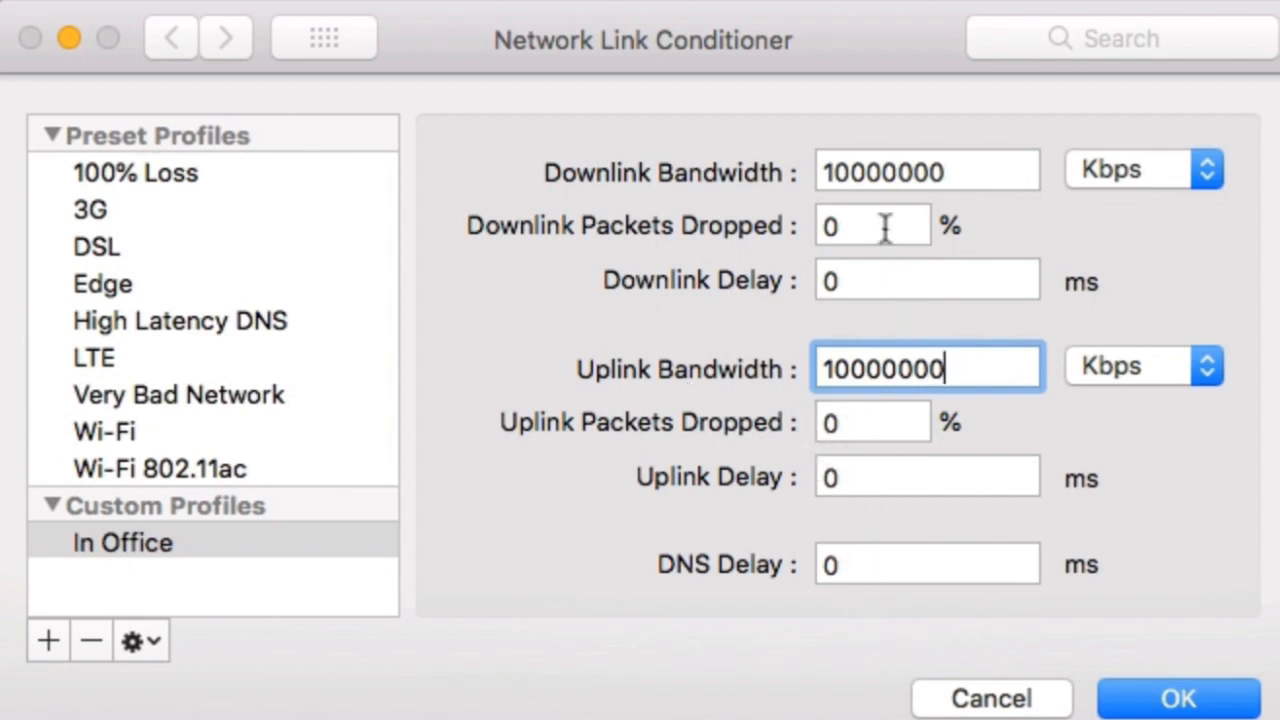
left_click(1180, 704)
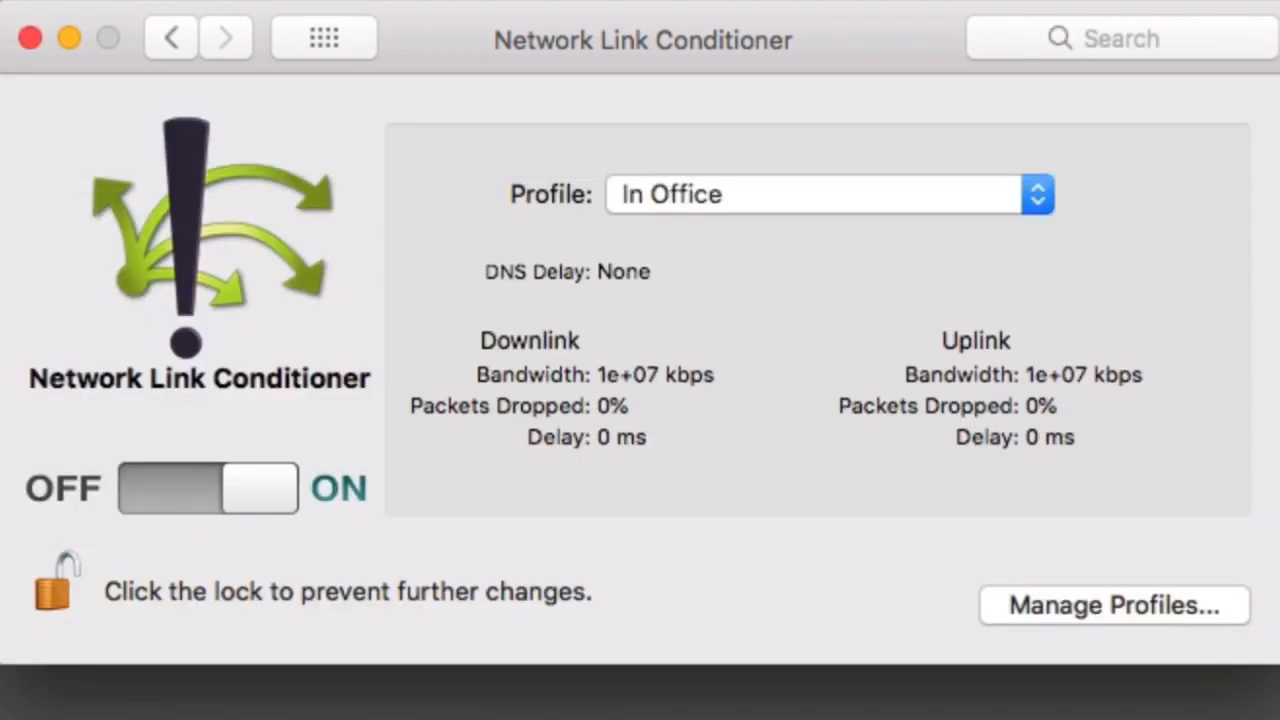
Switch to FileMaker, open the contacts and browse far down their list view to examine how quickly records load.
key("super+Tab")
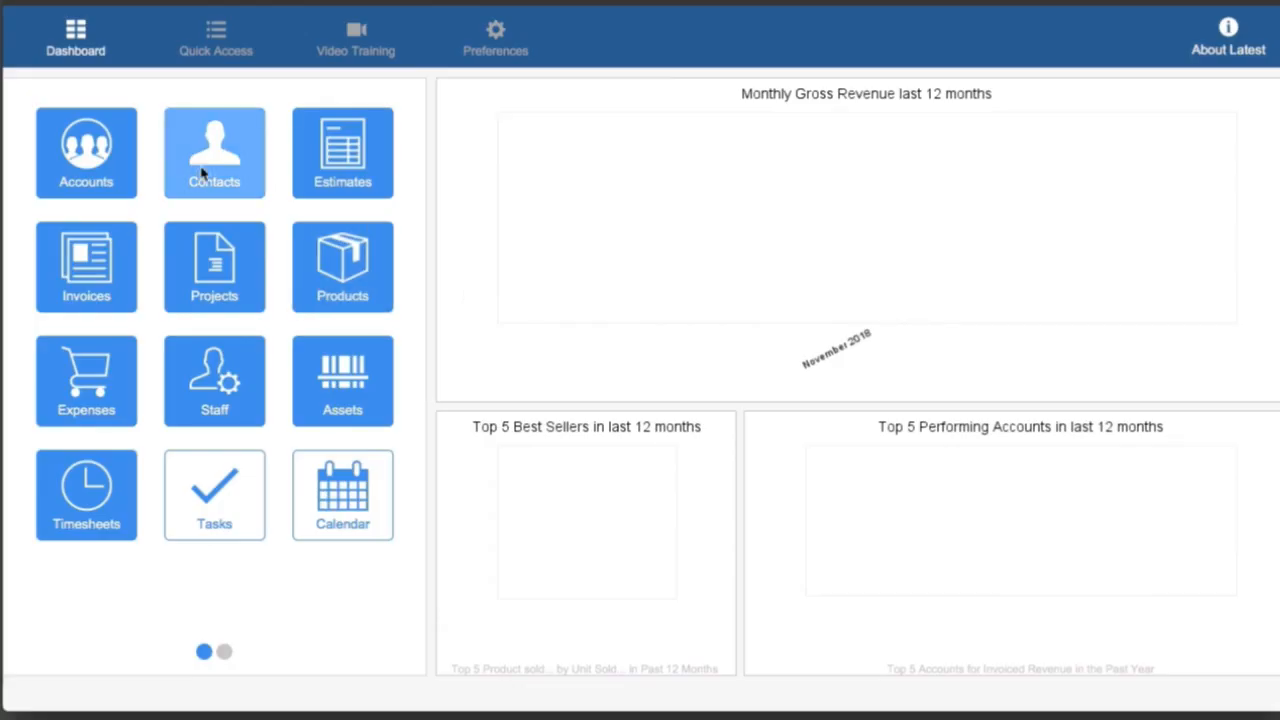
left_click(201, 173)
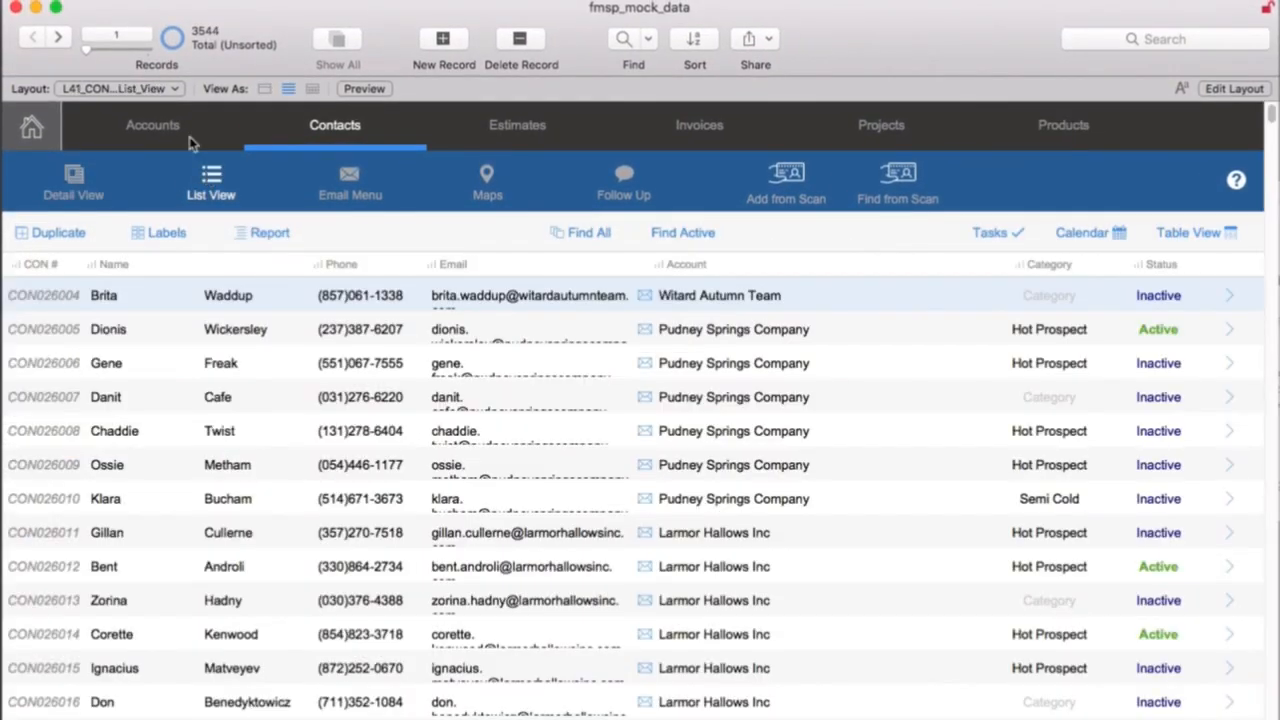
mouse_move(86, 48)
left_mouse_down()
mouse_move(120, 48)
mouse_move(103, 48)
left_mouse_up()
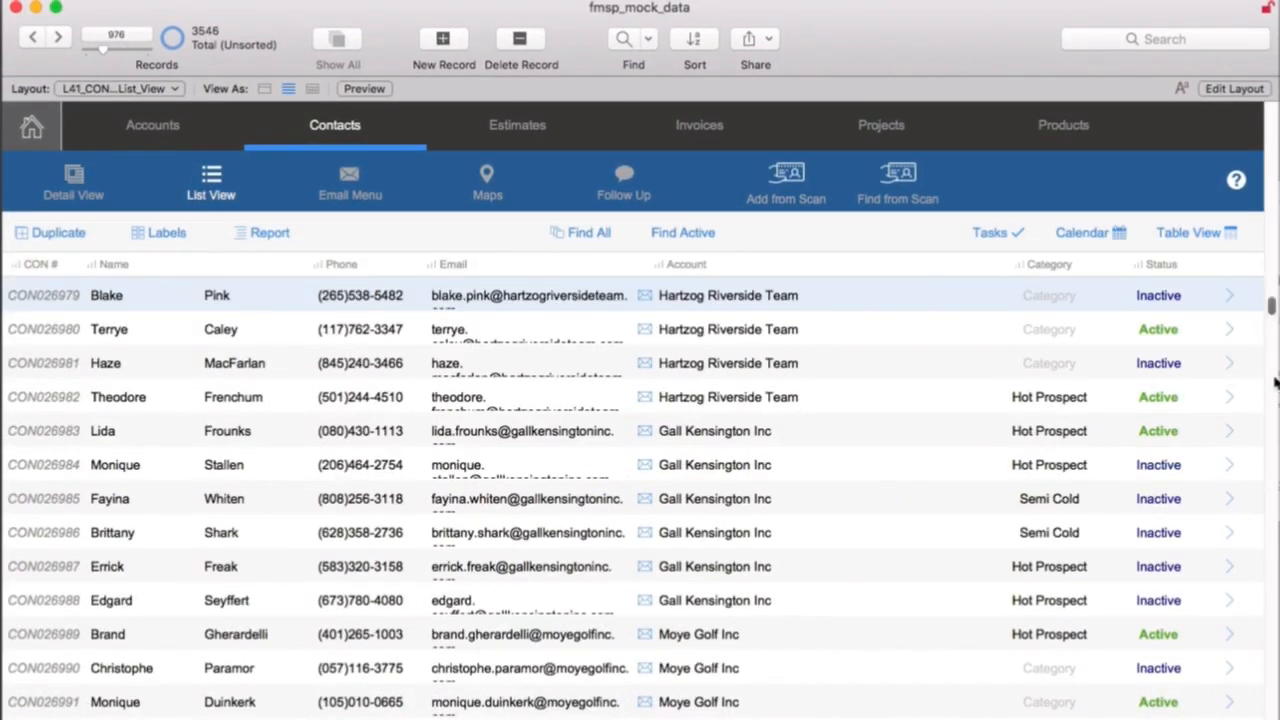
left_click_drag(1271, 308, 1270, 556)
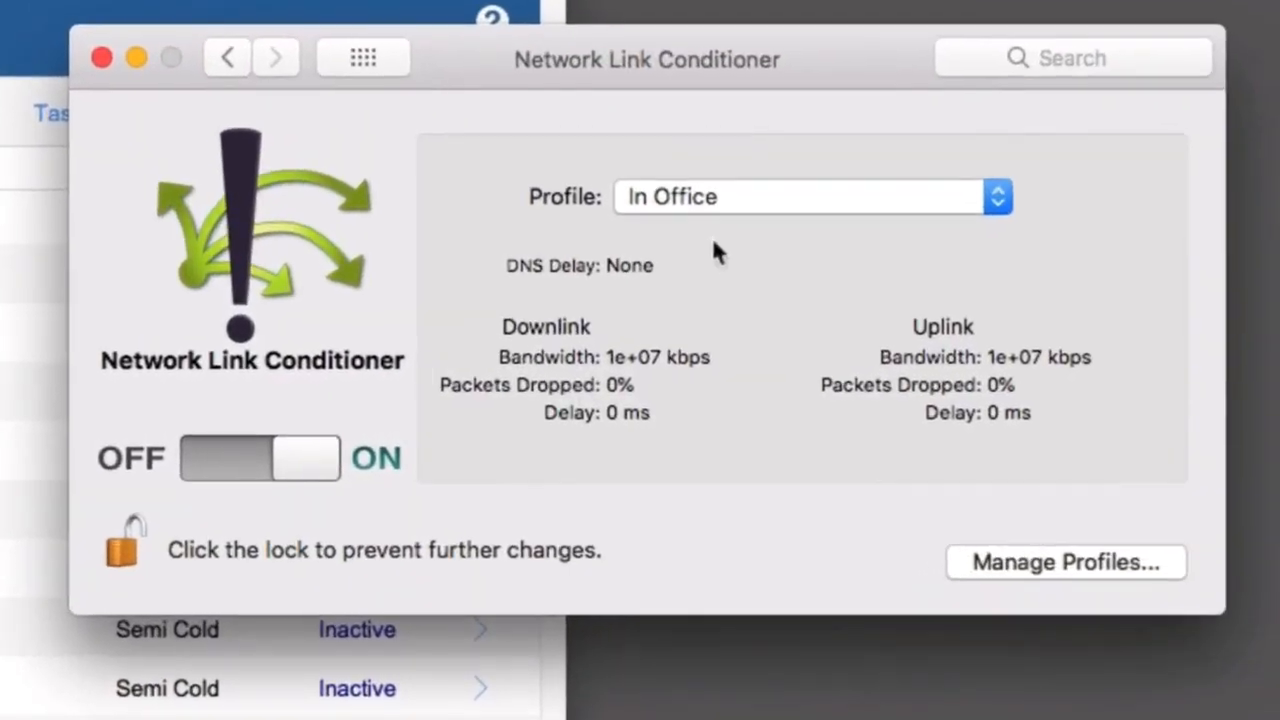
Create another custom profile named "Across Town 9ms" in the Network Link Conditioner.
left_click(1078, 563)
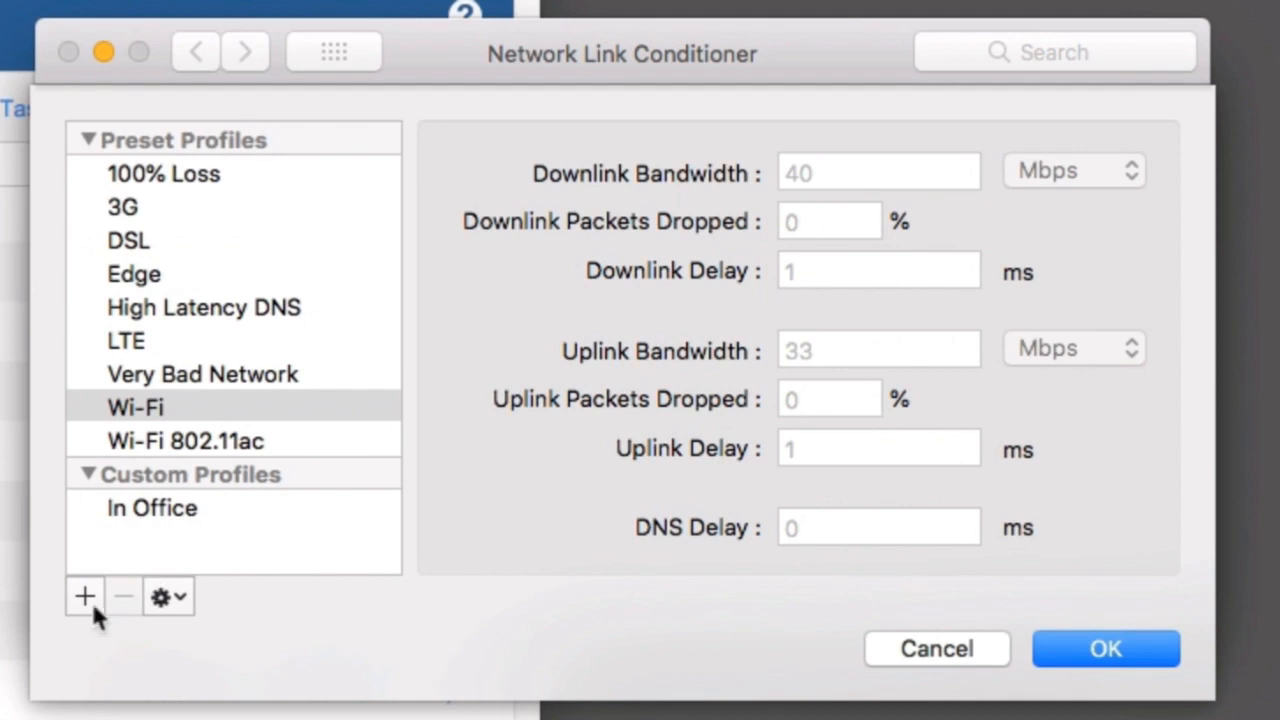
left_click(84, 596)
type("A")
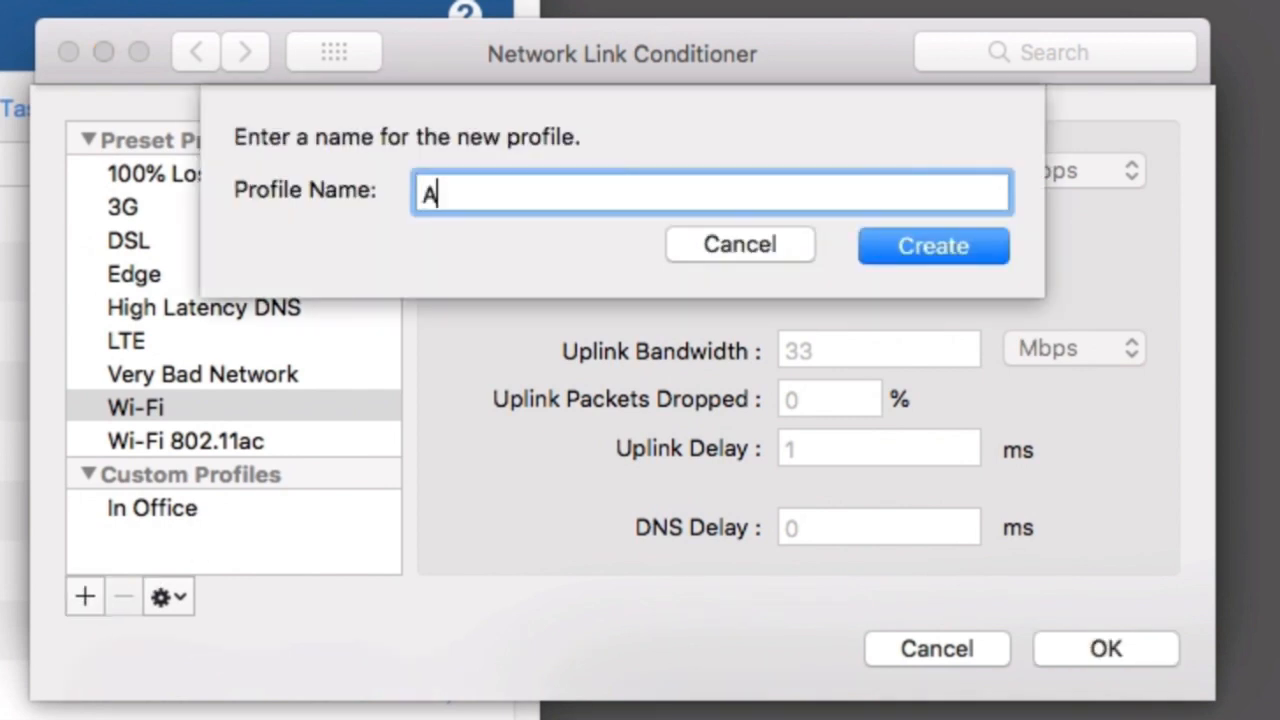
type("cross T")
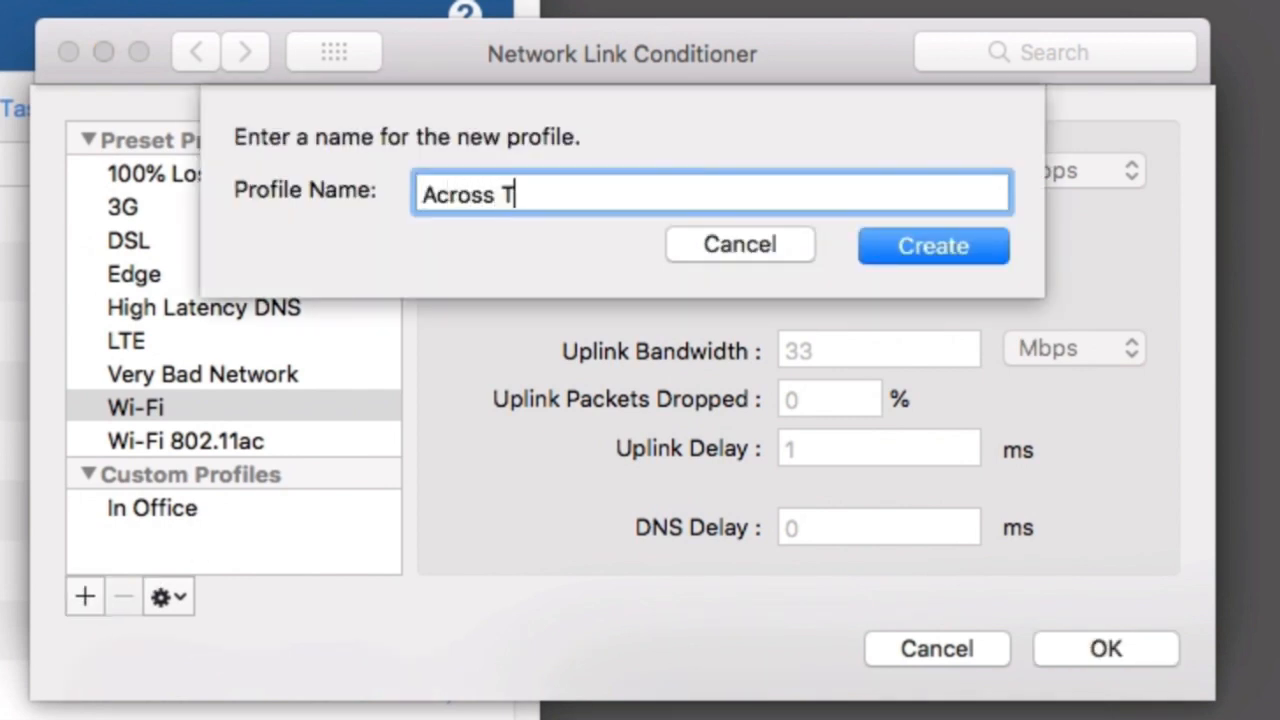
type("own 9MS")
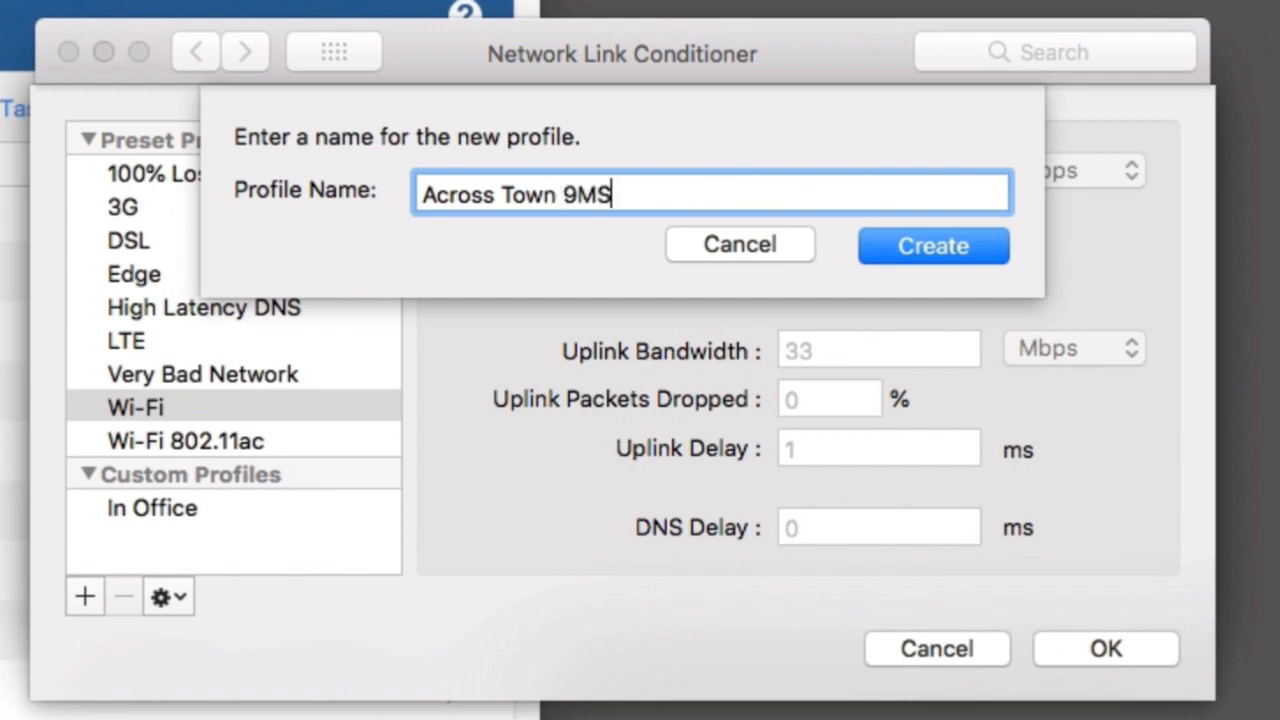
key("BackSpace")
key("BackSpace")
type("ms")
left_click(930, 243)
Switch the Across Town 9ms downlink unit to Mbps and enter 1000000 for both downlink and uplink bandwidth.
left_click(867, 174)
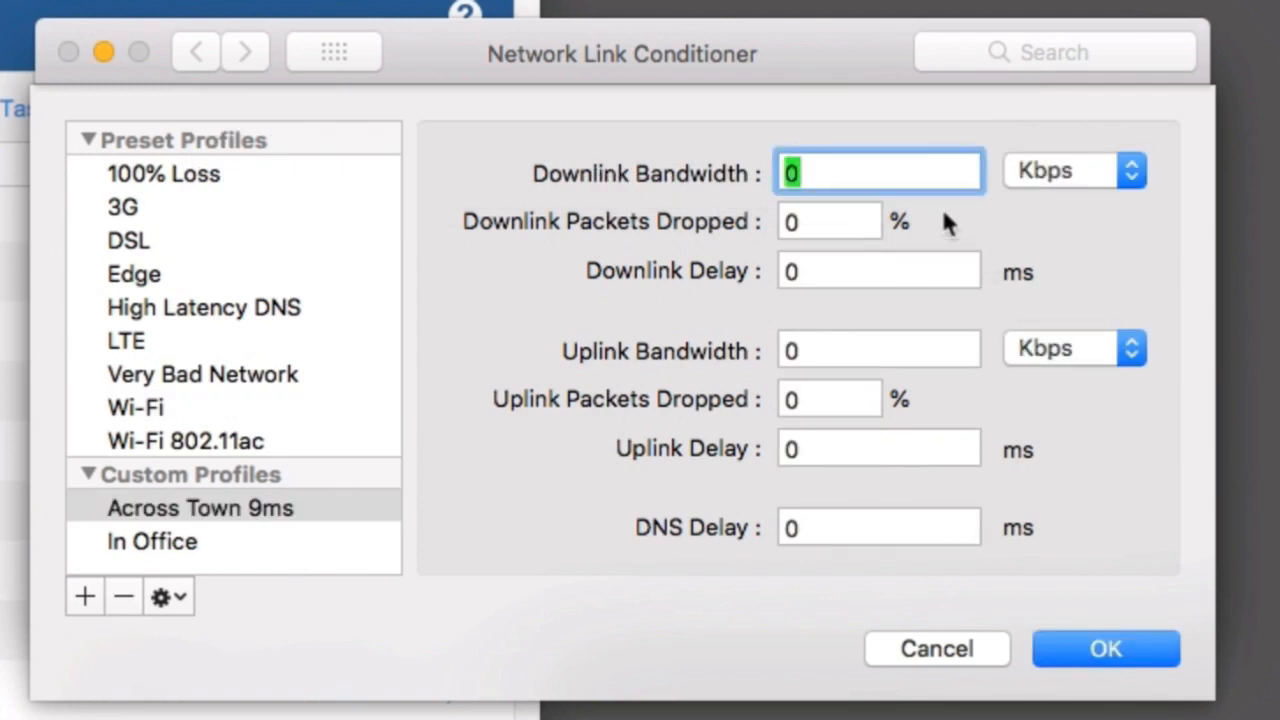
left_click(1099, 184)
left_click(1096, 204)
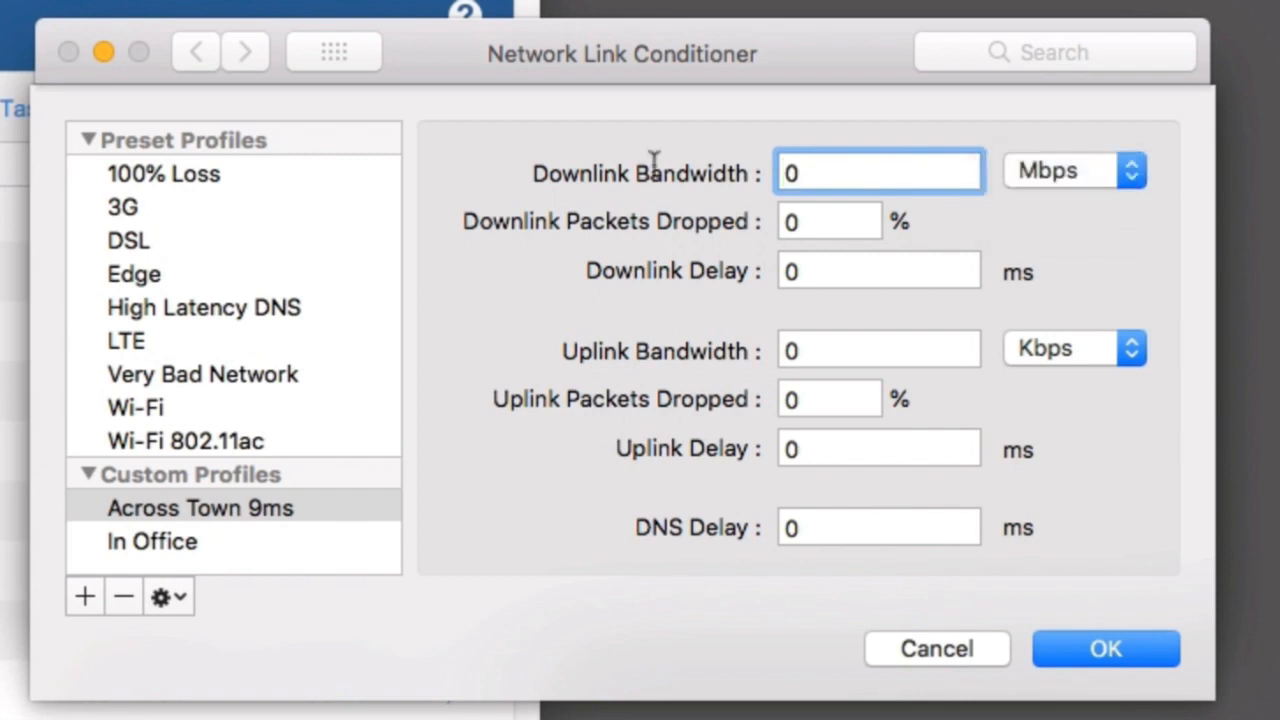
type("1000000")
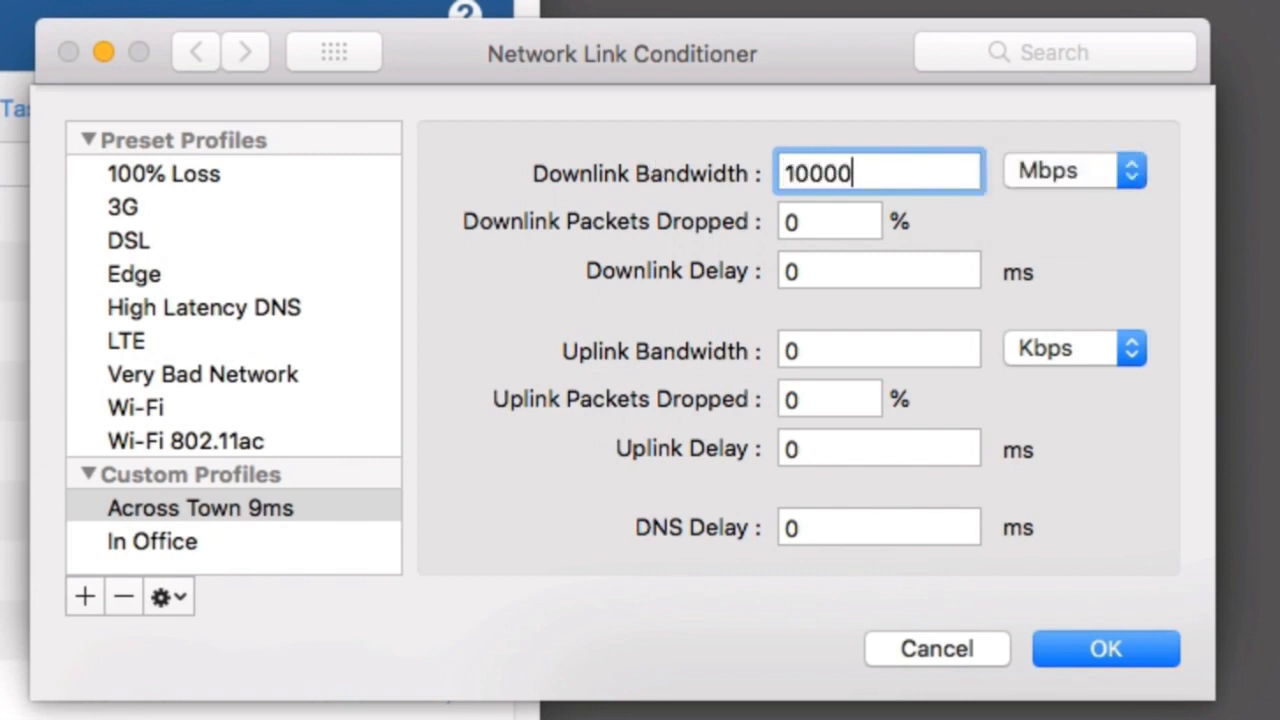
key("super+a")
left_click_drag(834, 358, 750, 345)
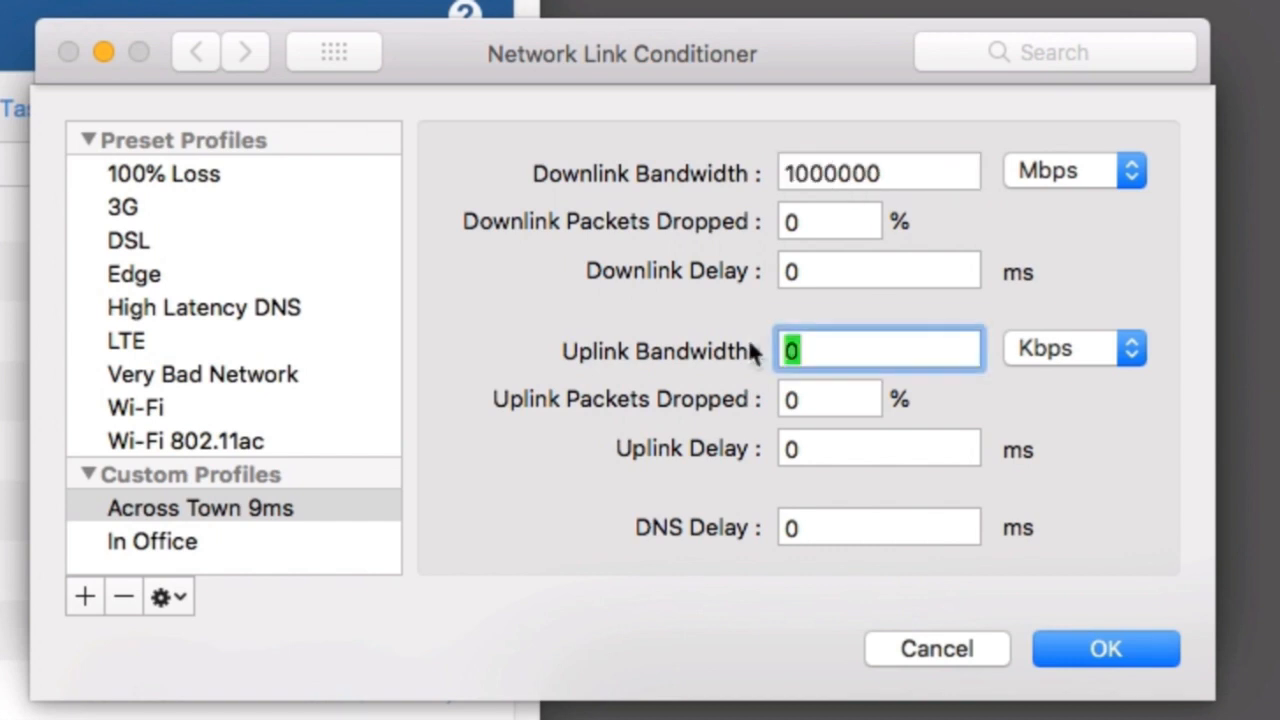
type("1000000")
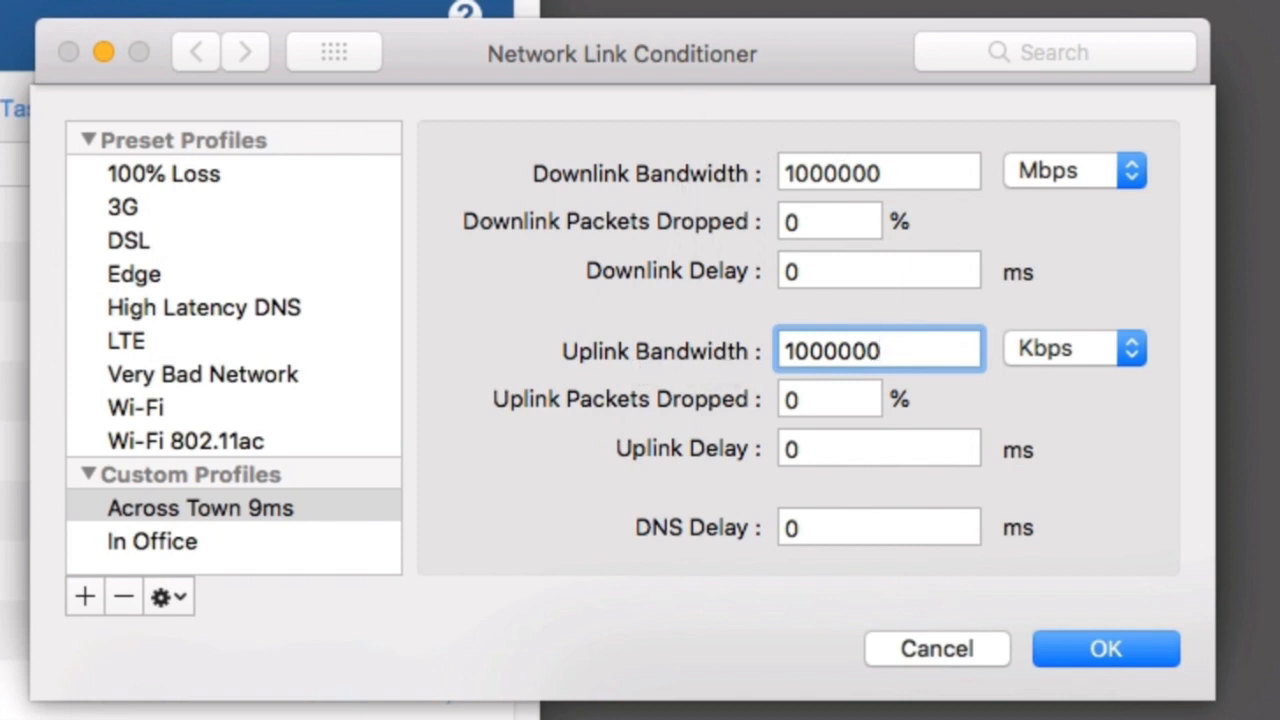
Set both Across Town 9ms bandwidths to 500 Mbps, downlink delay to 3 ms and uplink delay to 4 ms, and save the profile.
key("super+a")
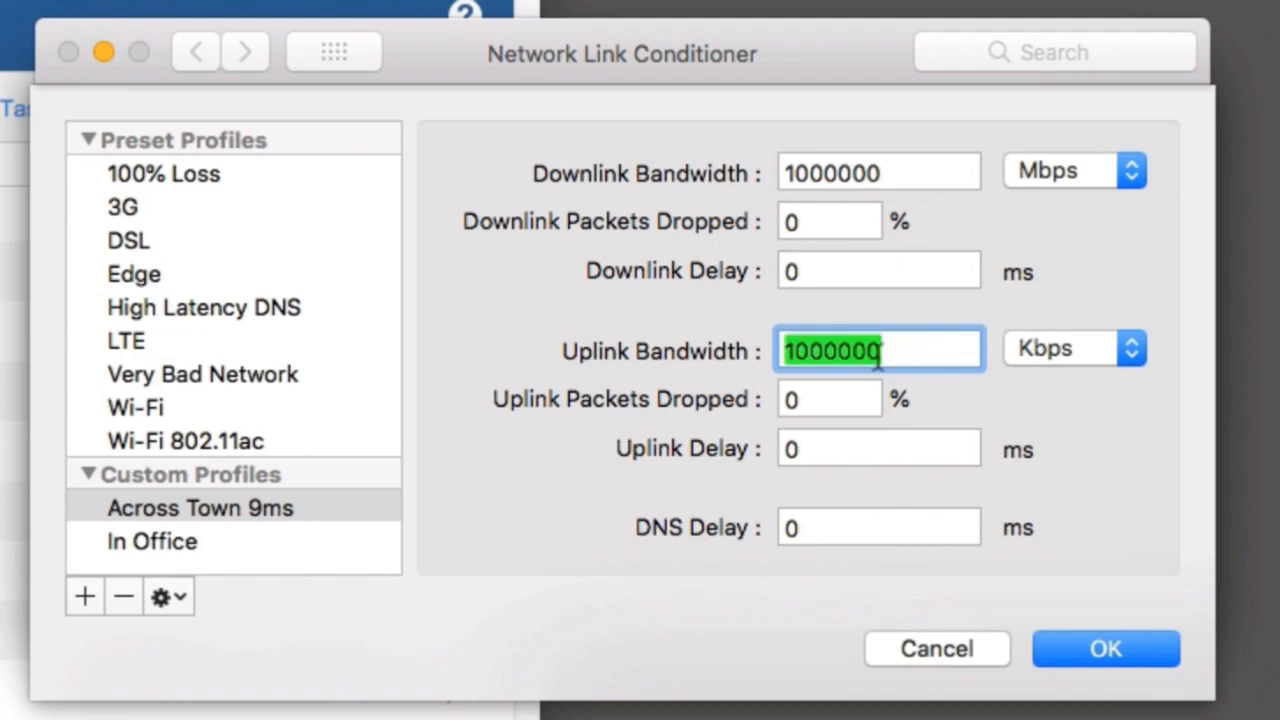
double_click(784, 400)
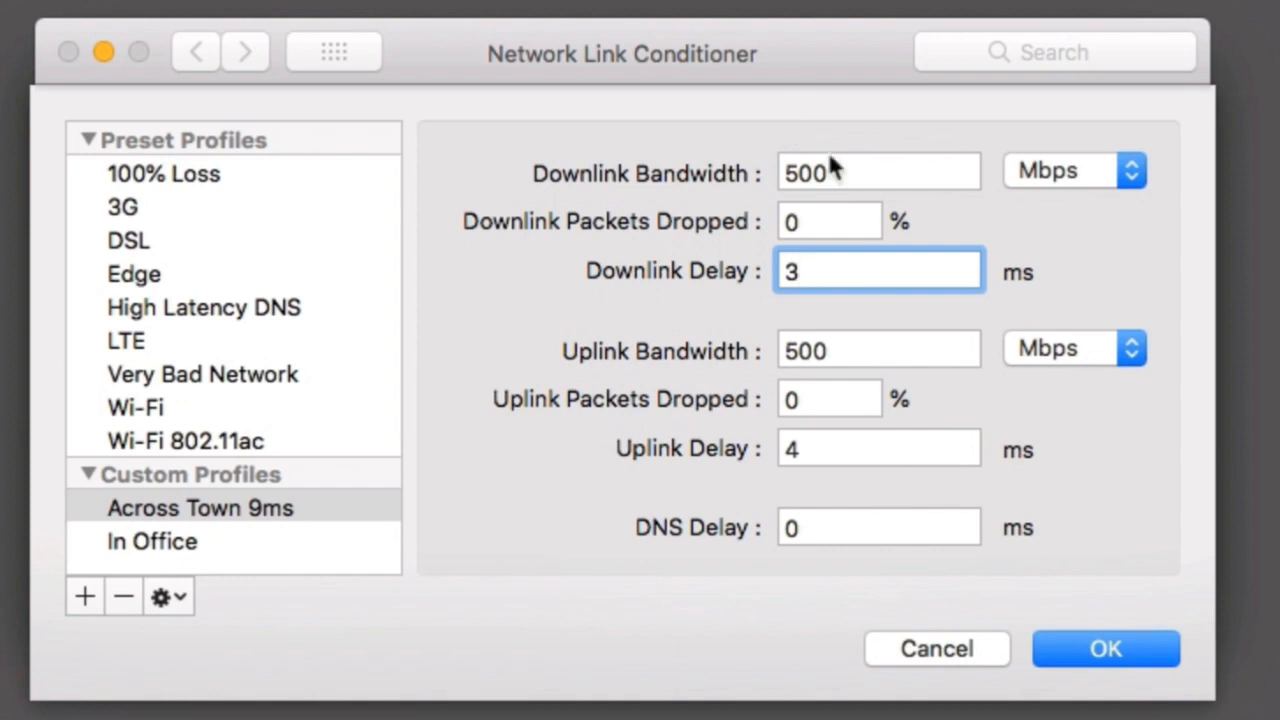
left_click_drag(822, 272, 729, 271)
left_click_drag(883, 450, 690, 437)
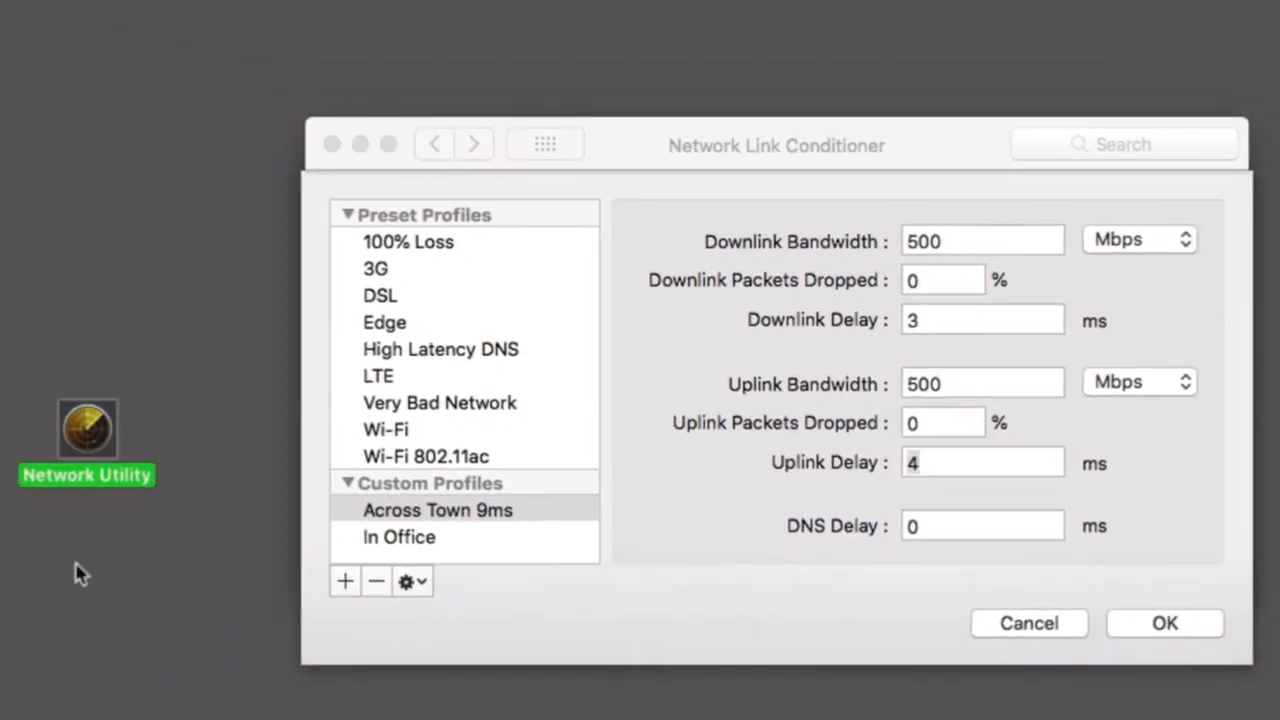
left_click(80, 573)
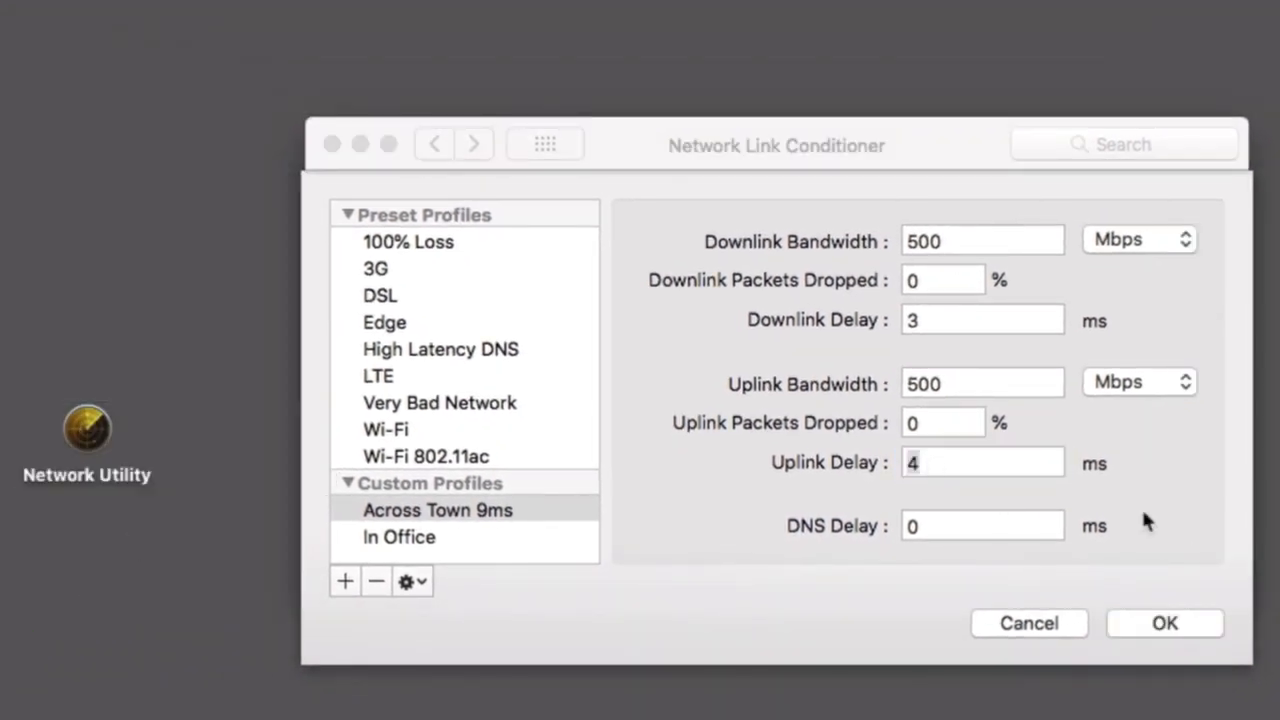
left_click(848, 580)
left_click(1190, 628)
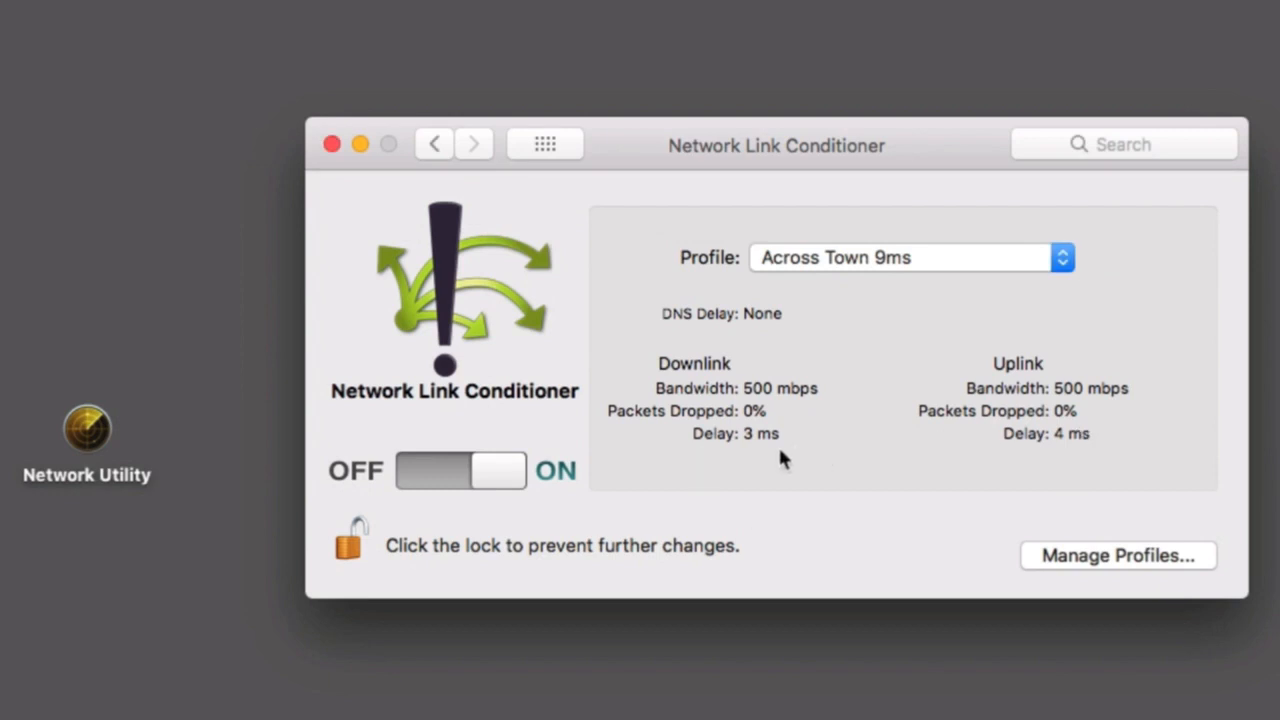
Open Network Utility, send 10 pings to the server address to examine the latency, and close its window.
double_click(87, 428)
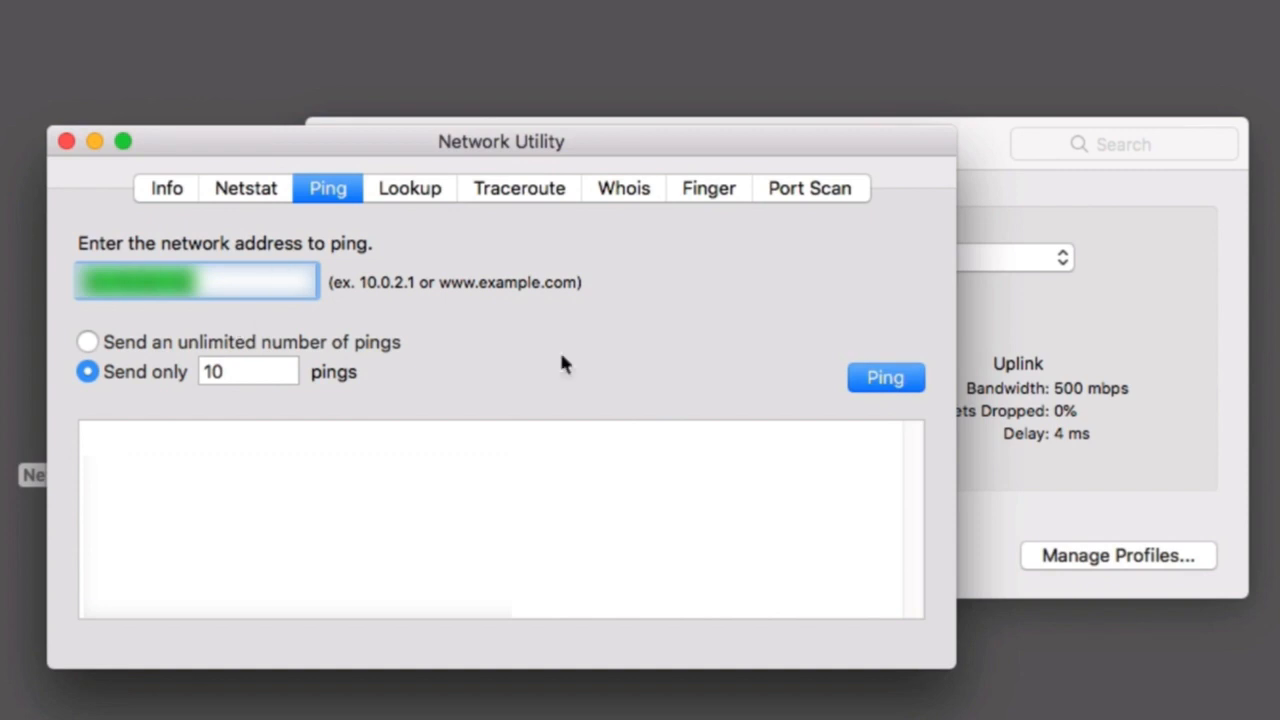
left_click(871, 383)
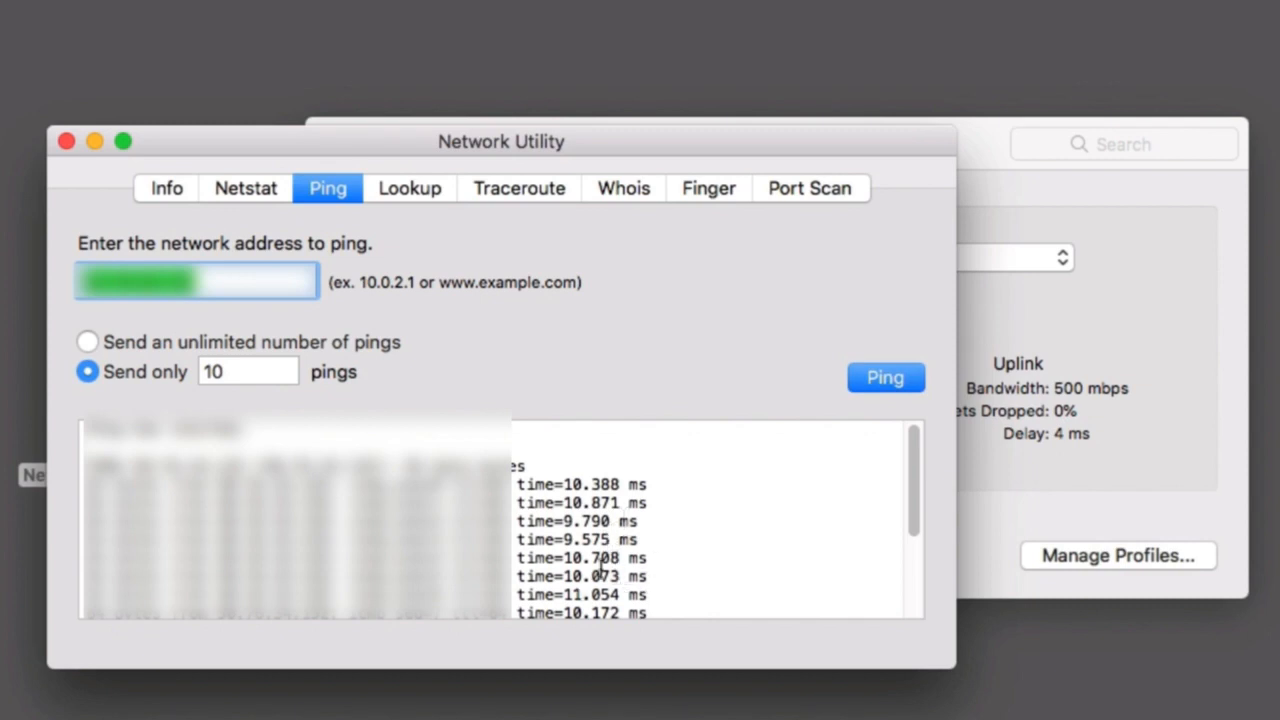
left_click(65, 142)
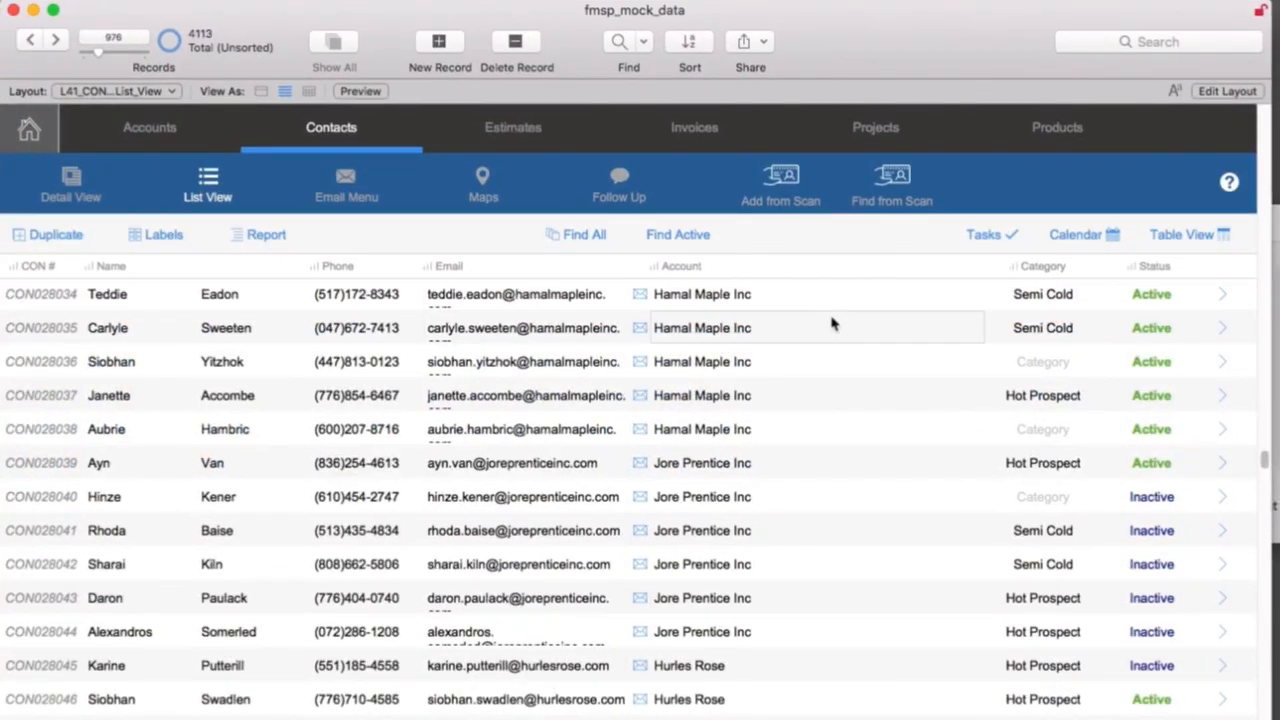
Scroll further down the FileMaker contacts list to examine its loading speed, and close the fmsp_mock_data window.
left_click_drag(1265, 464, 1266, 641)
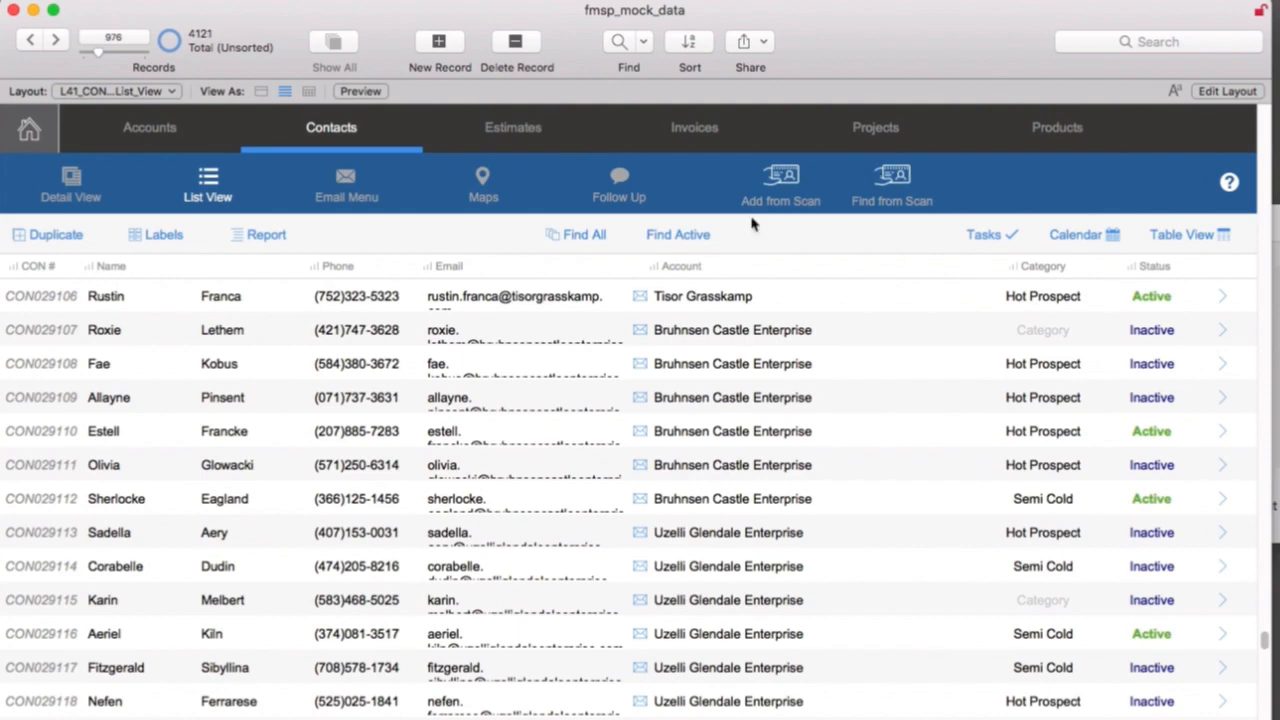
left_click(15, 12)
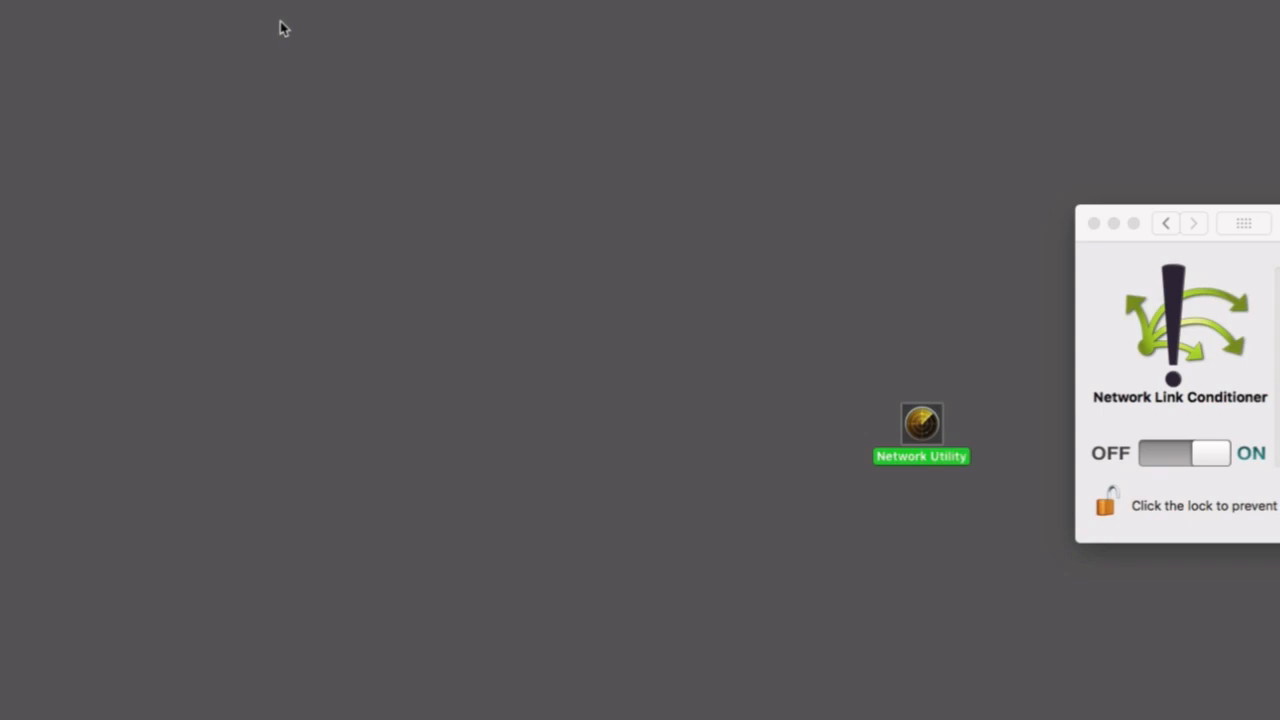
Reopen the recent fmsp_mock_data file in FileMaker Pro Advanced and go to its Contacts module.
left_click(244, 16)
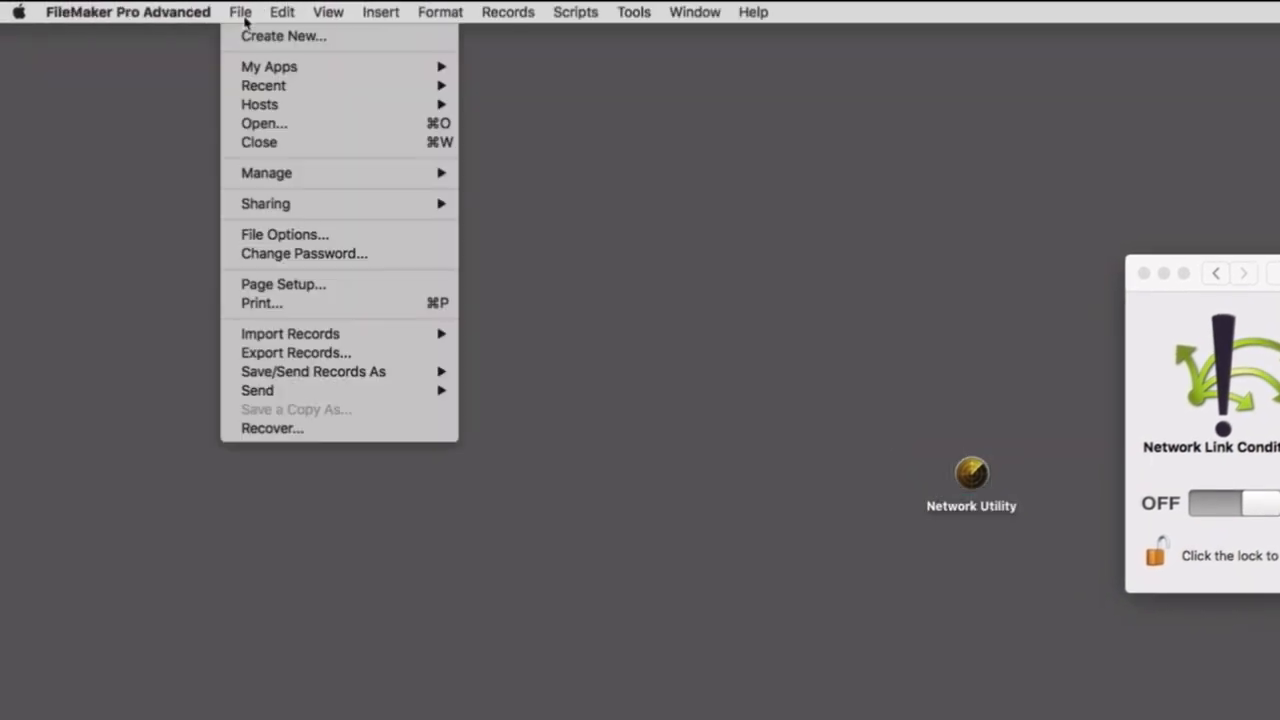
mouse_move(414, 87)
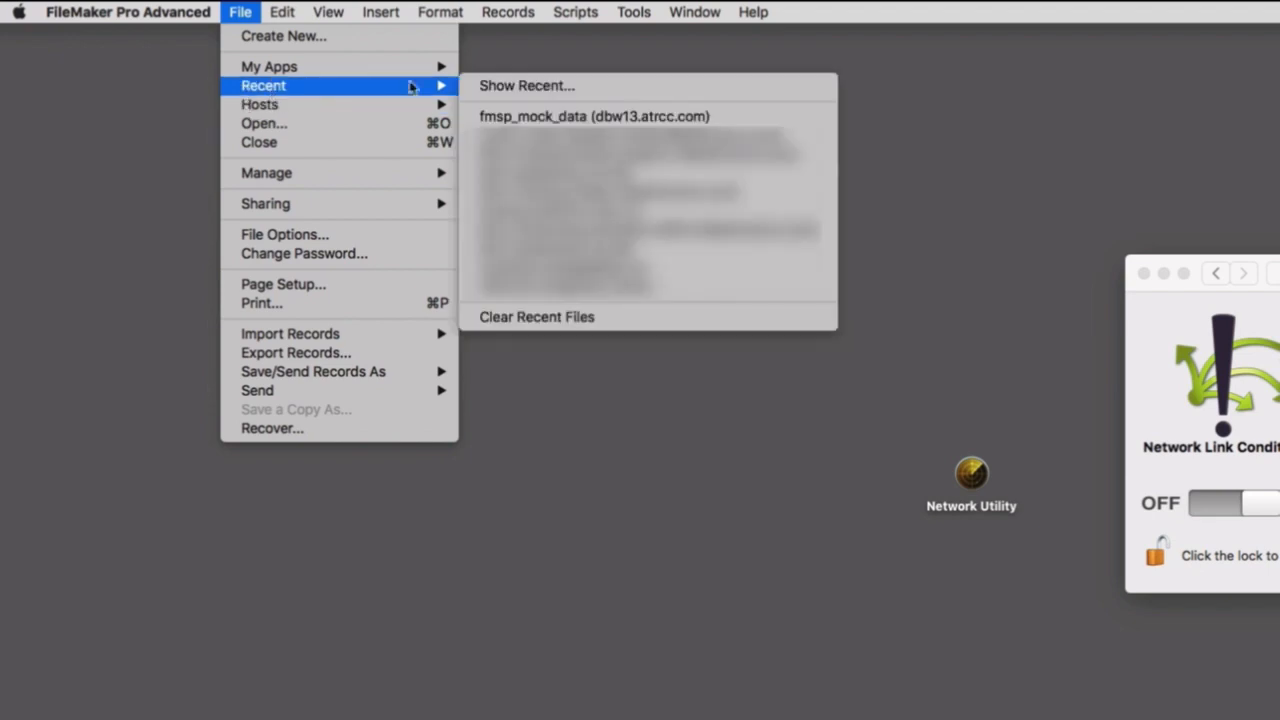
left_click(493, 118)
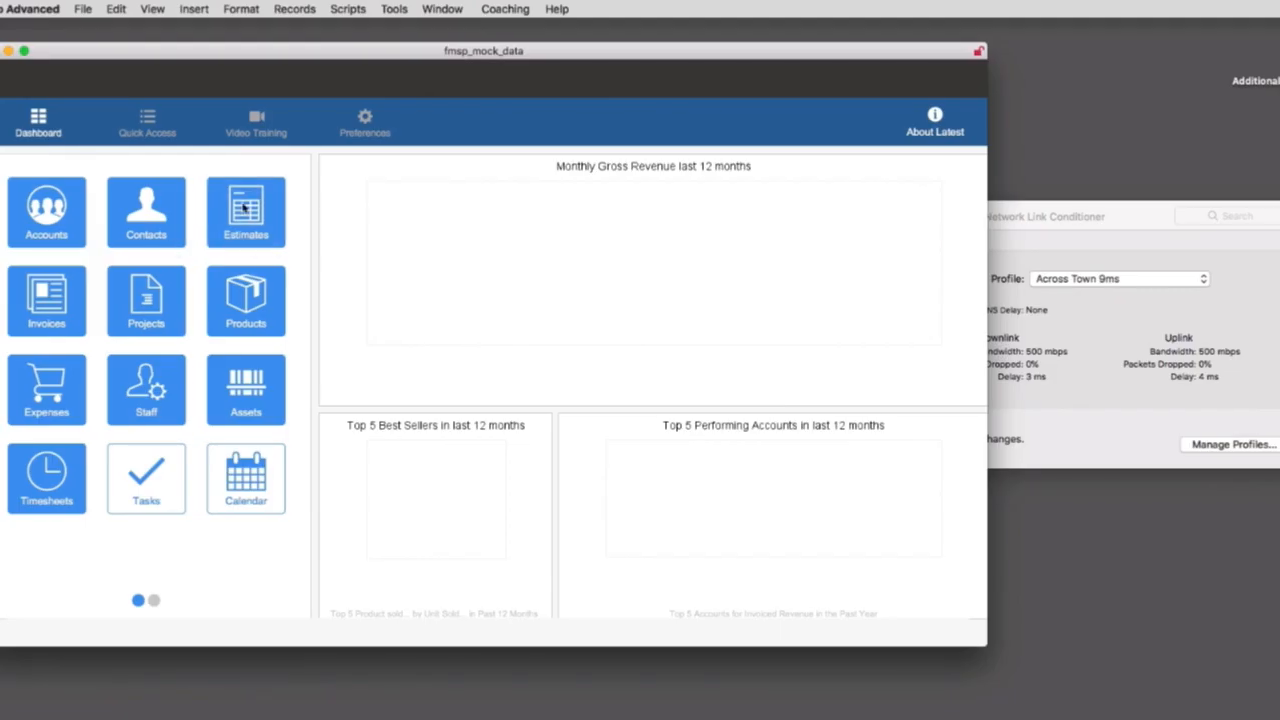
left_click(1106, 412)
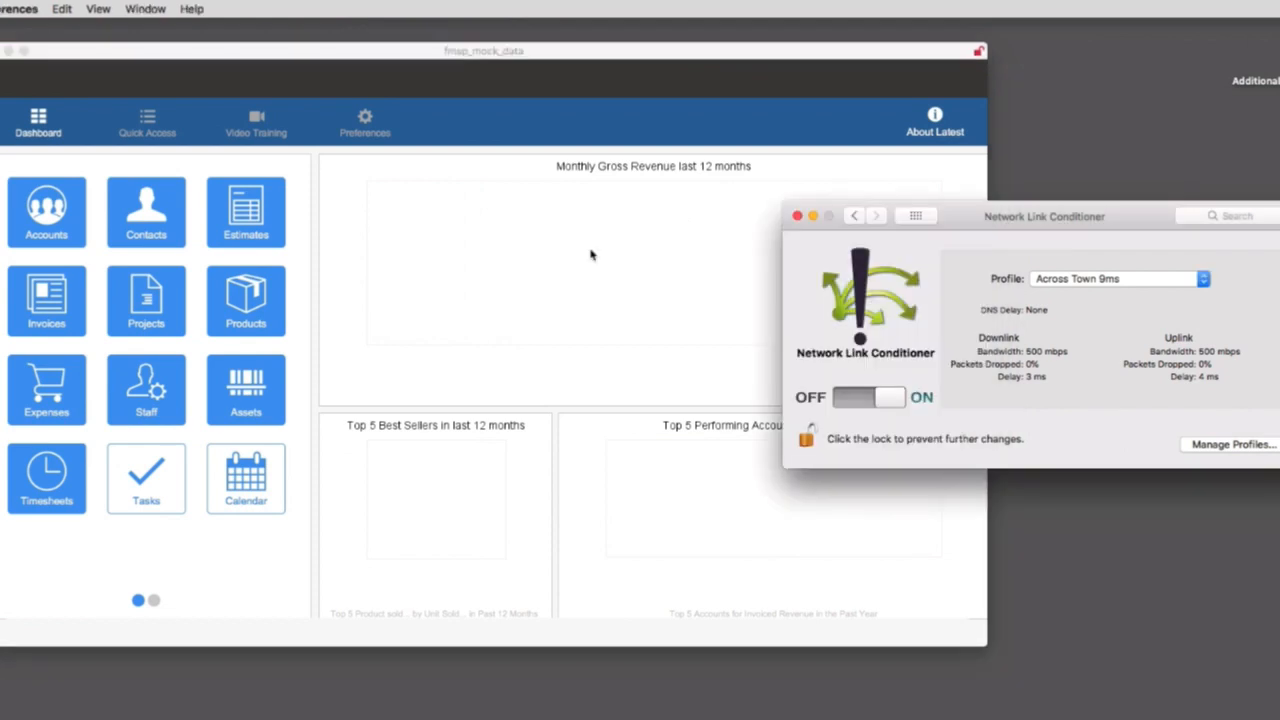
left_click(157, 232)
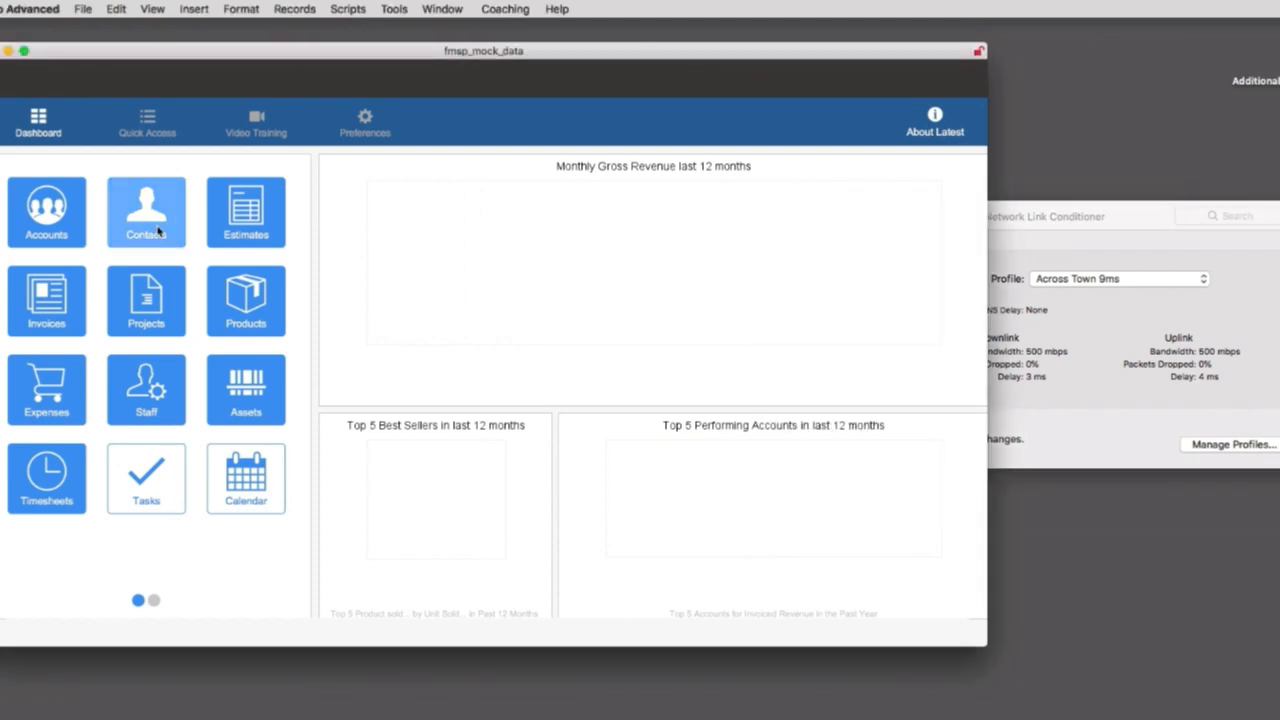
left_click(142, 210)
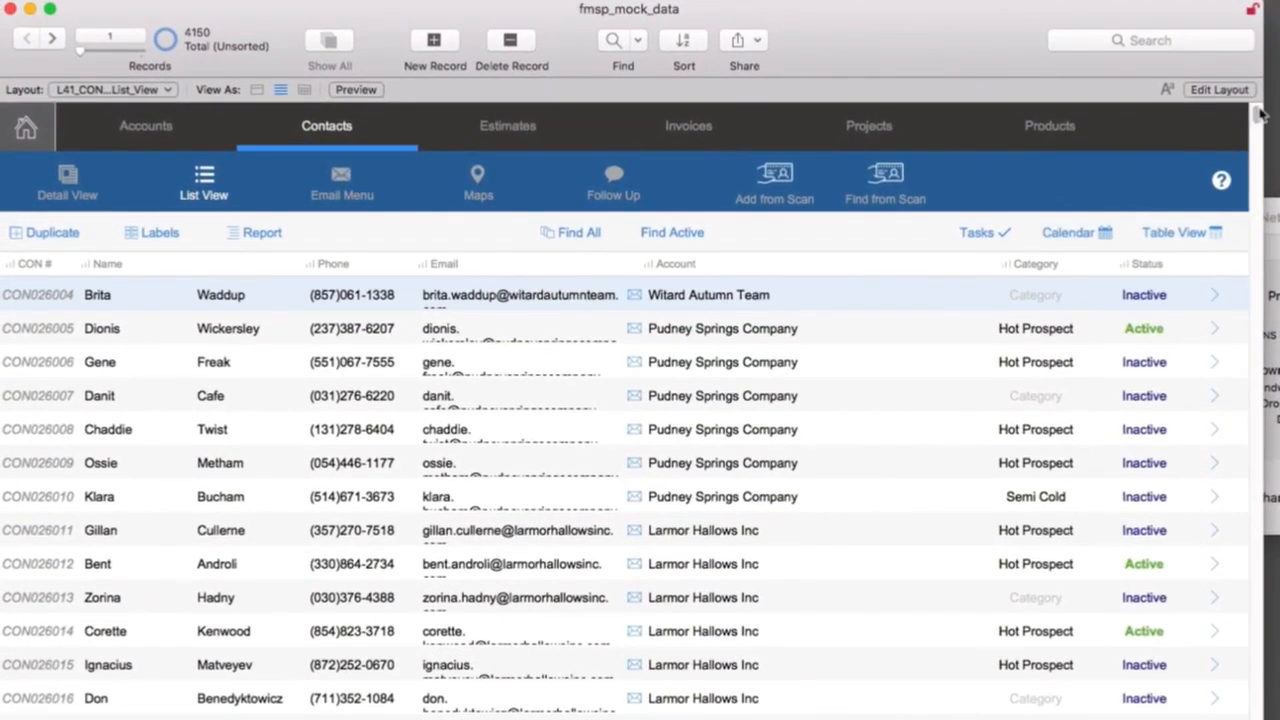
Show the contacts as a list and scroll deep through it and partway back to examine the loading speed.
scroll(1177, 281, "down", 15)
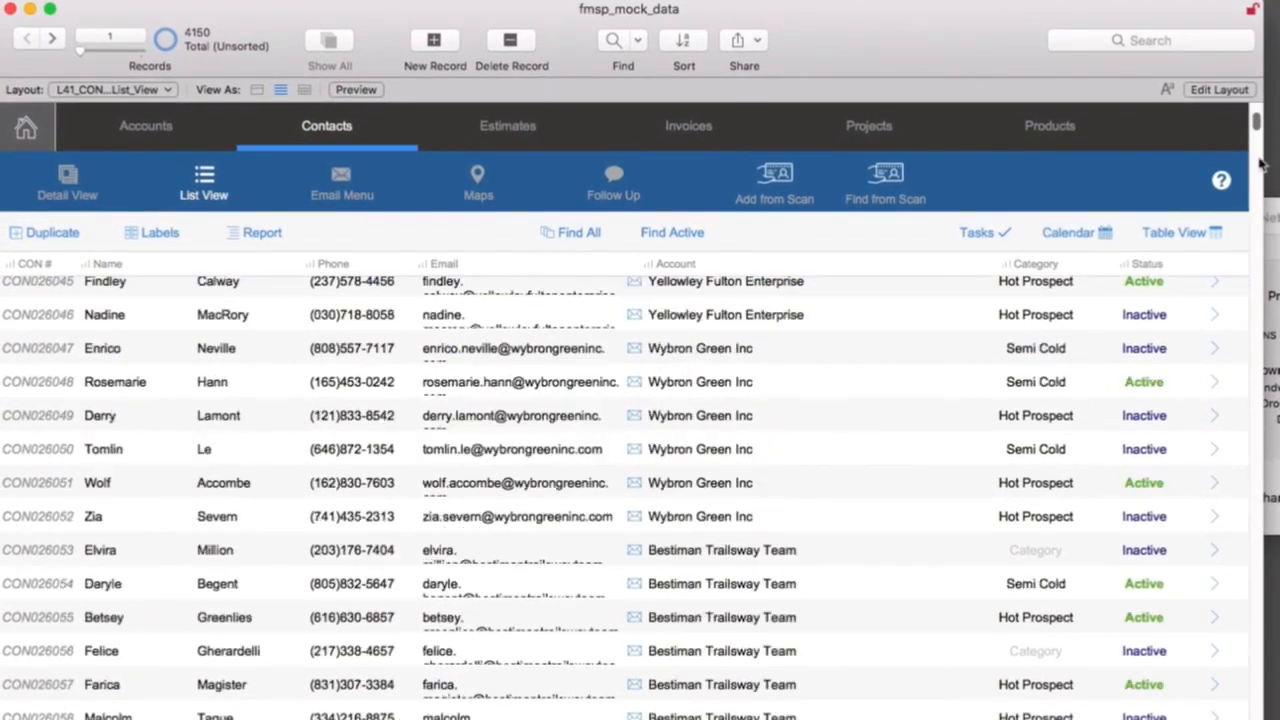
scroll(624, 490, "down", 20)
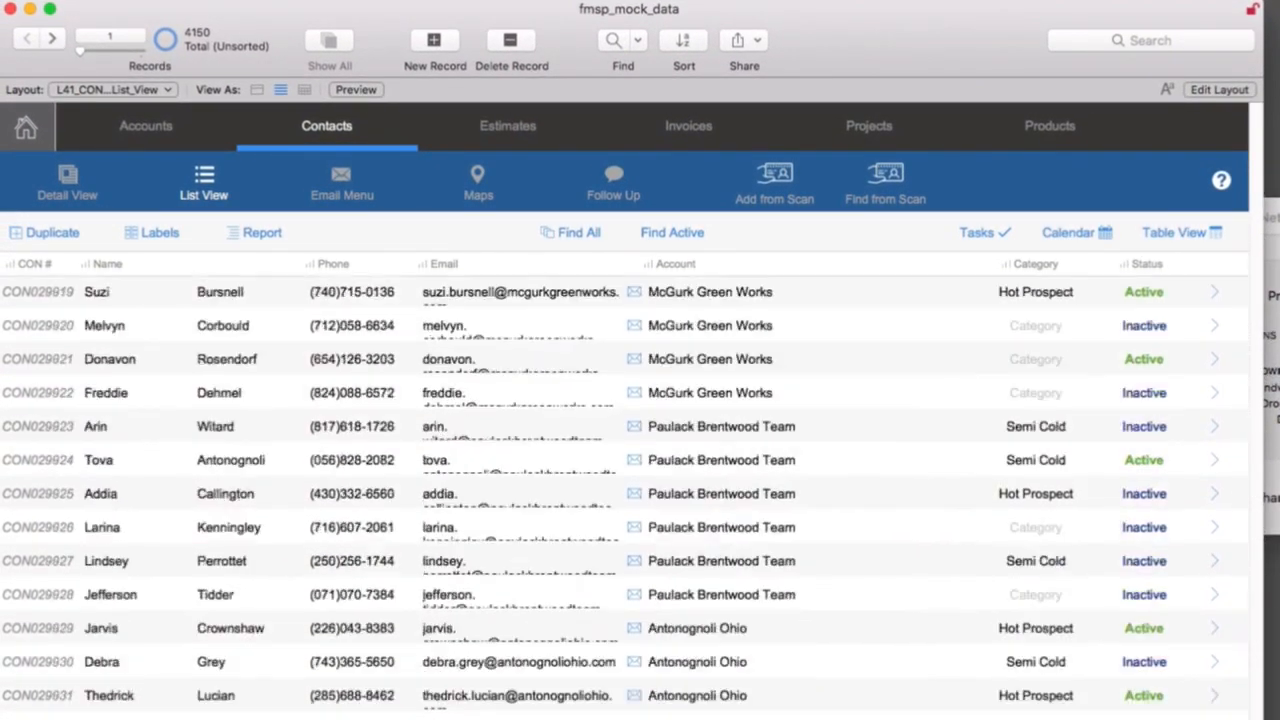
left_click_drag(1258, 716, 1270, 242)
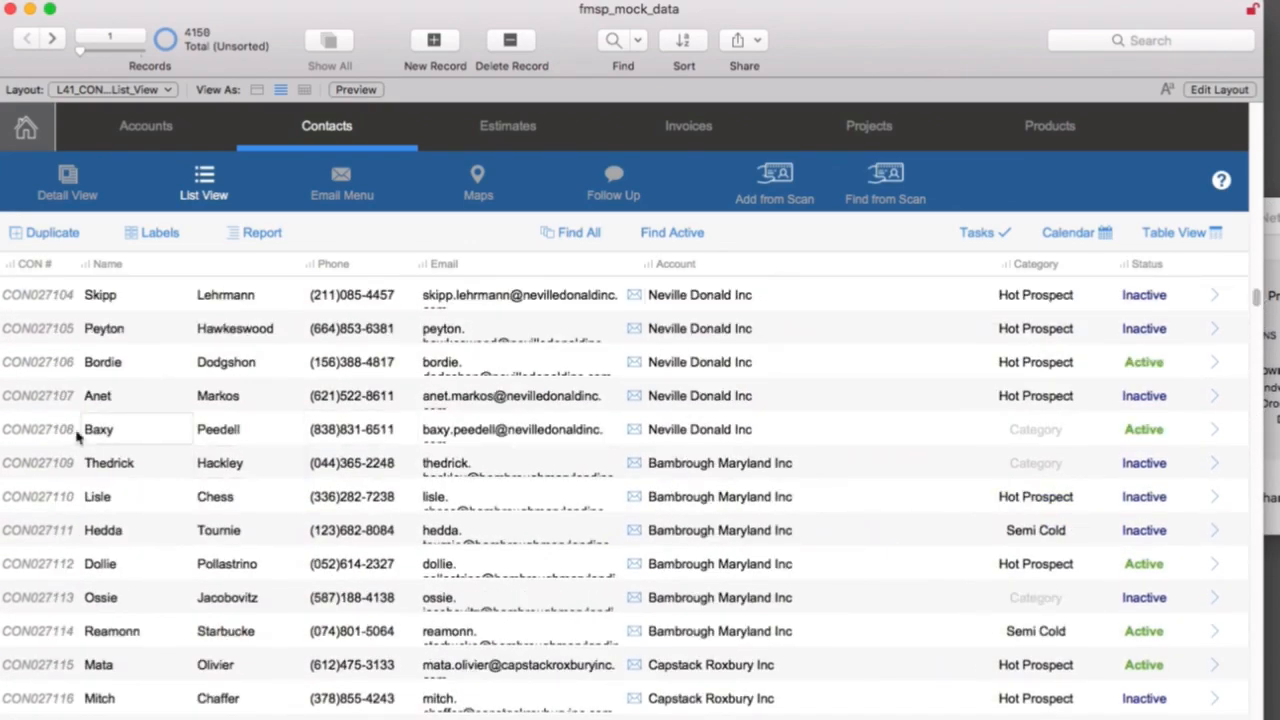
Open a Neville Donald Inc contact in detail, browse through other contact records to examine the response speed, and close the fmsp_mock_data window.
left_click(38, 430)
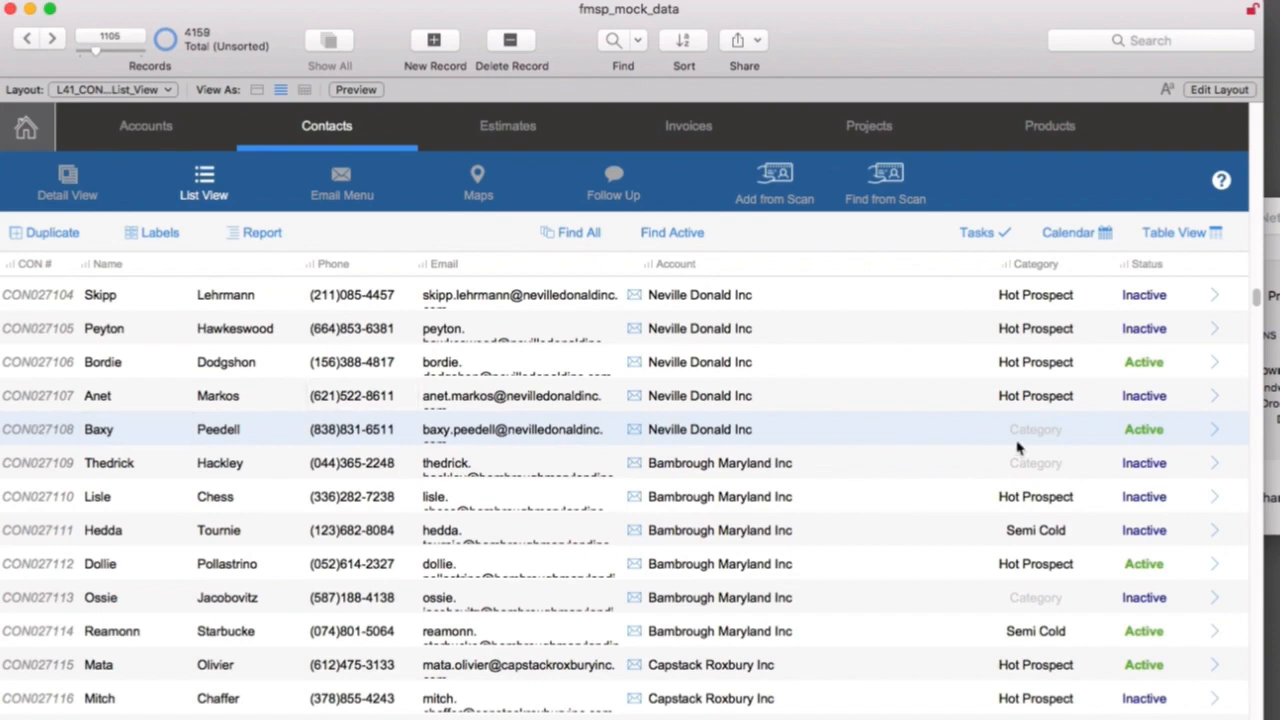
left_click(1208, 438)
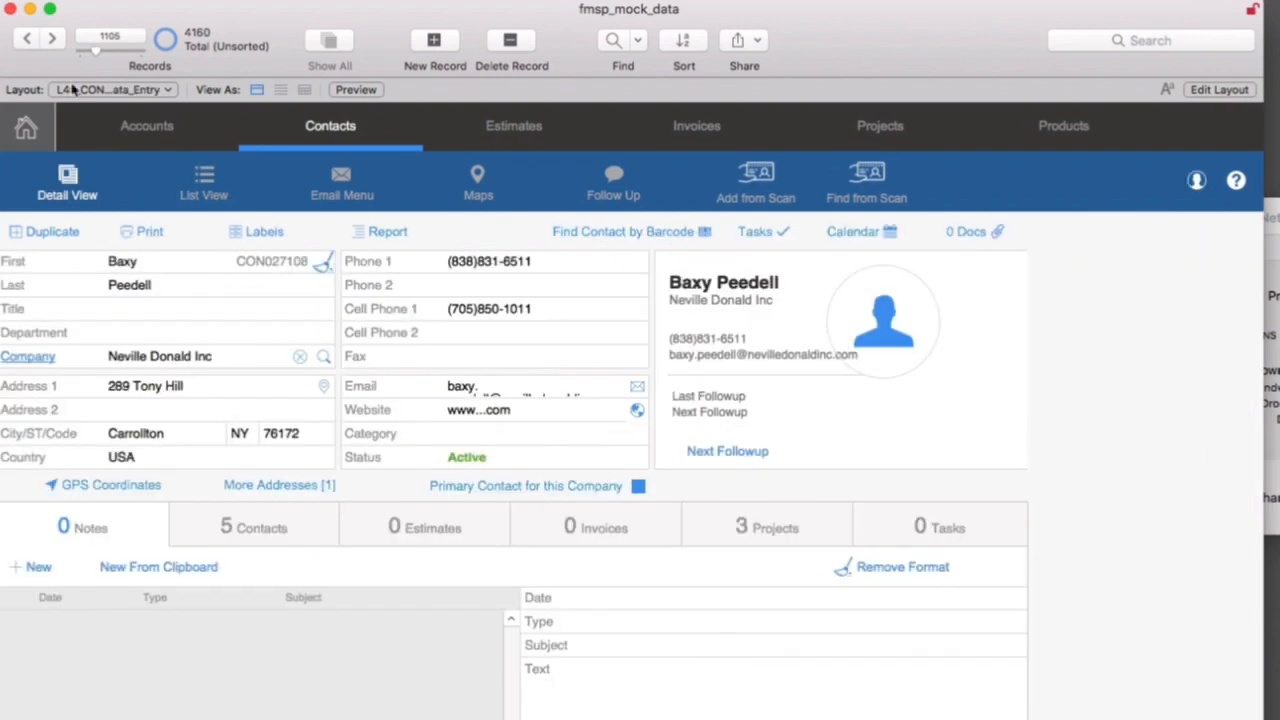
left_click(59, 40)
left_click(59, 40)
left_click(59, 40)
left_click(59, 40)
left_click(59, 40)
left_click(59, 40)
left_click(59, 40)
left_click(59, 40)
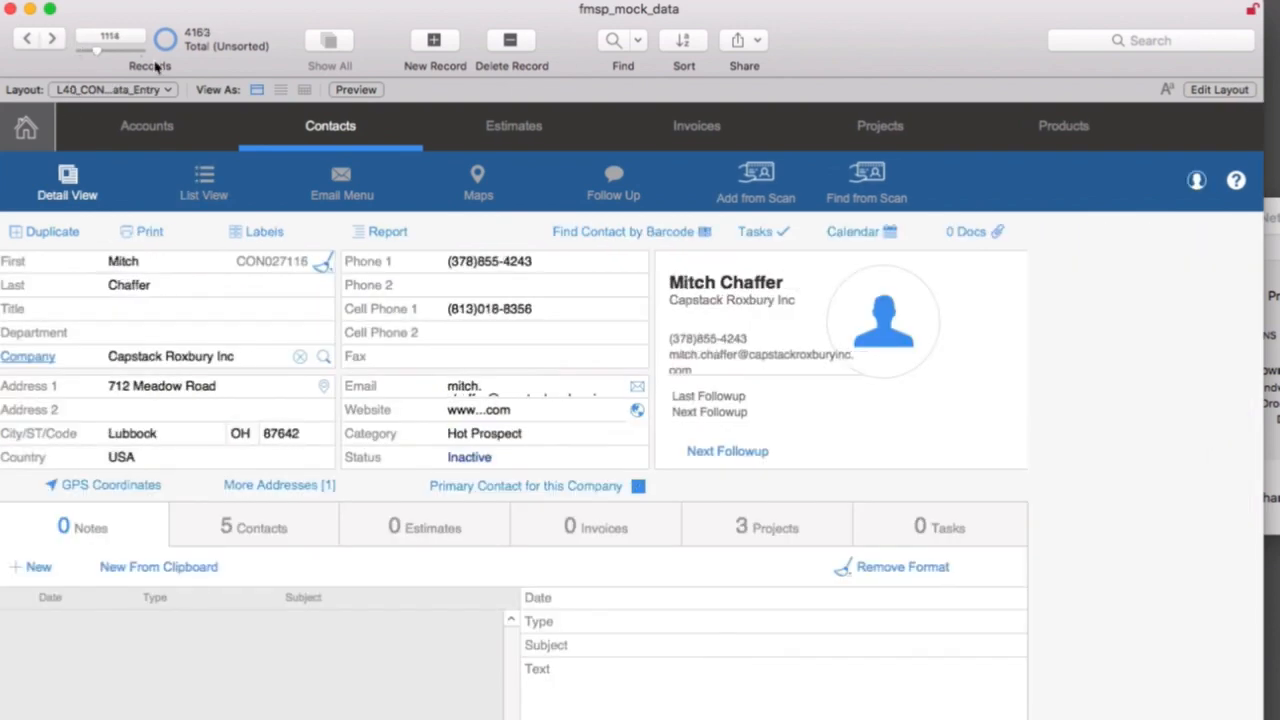
mouse_move(96, 53)
left_mouse_down()
mouse_move(133, 58)
mouse_move(100, 59)
left_mouse_up()
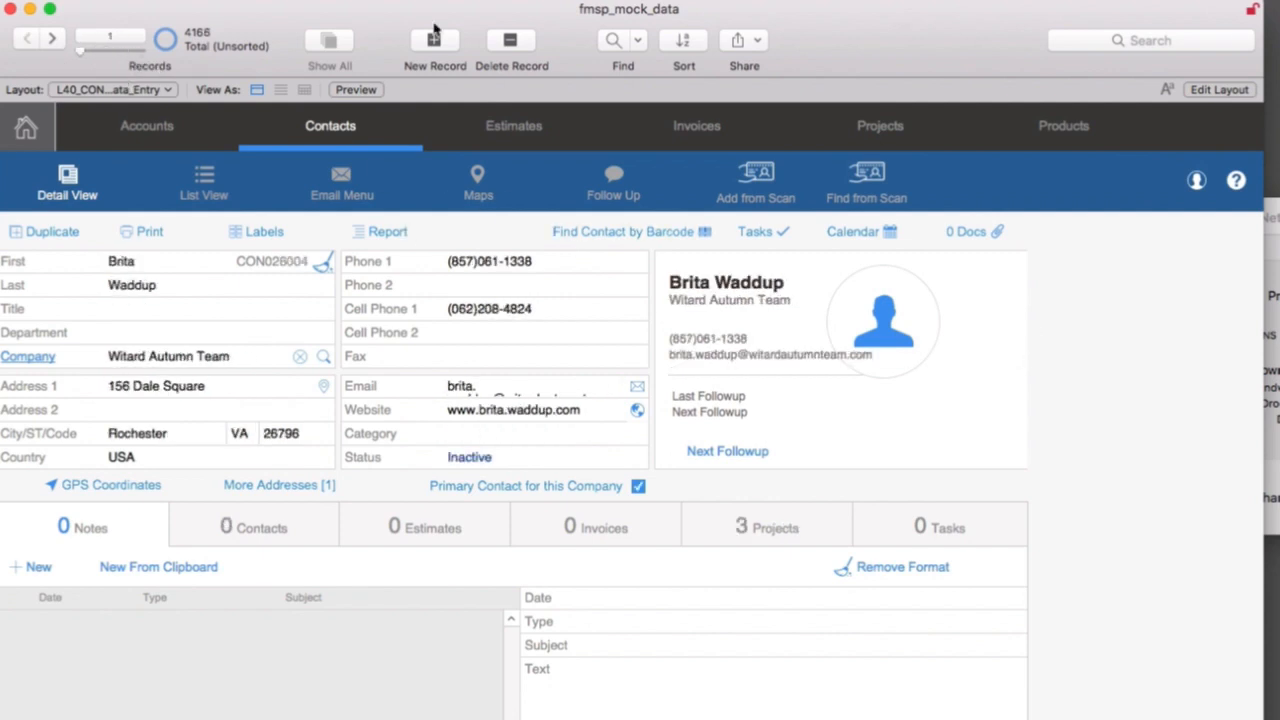
left_click(10, 9)
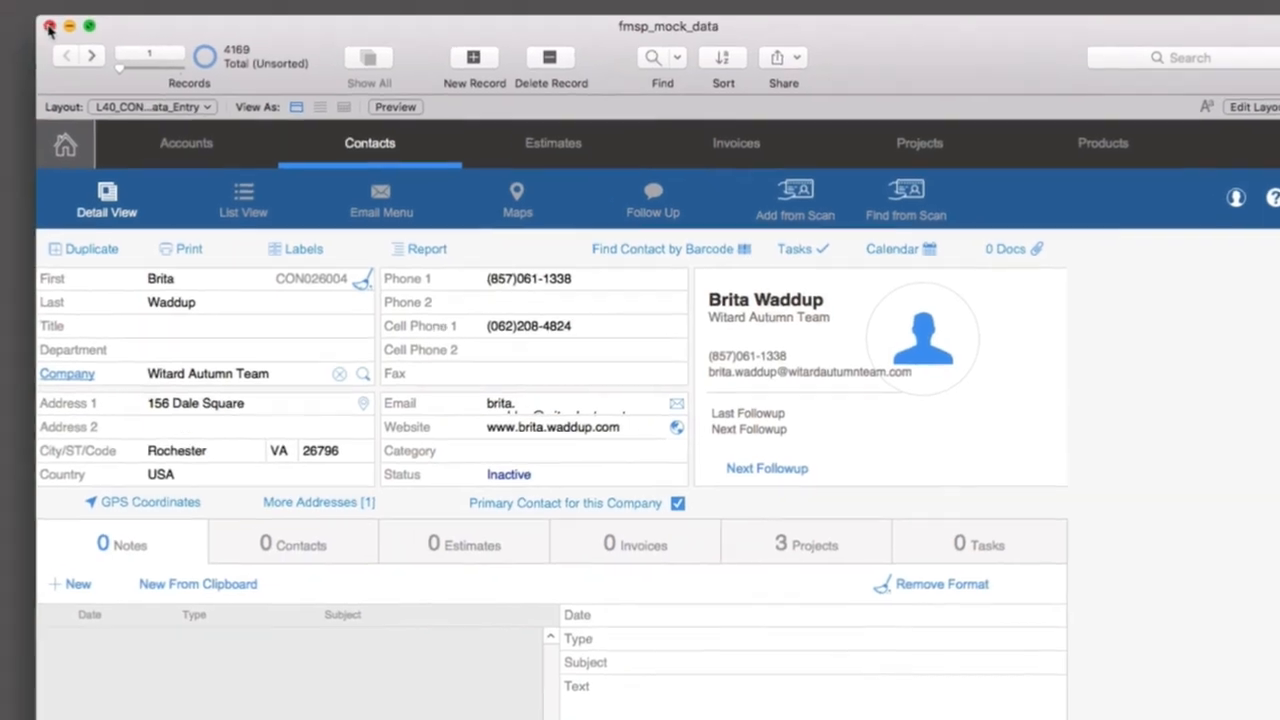
left_click(386, 11)
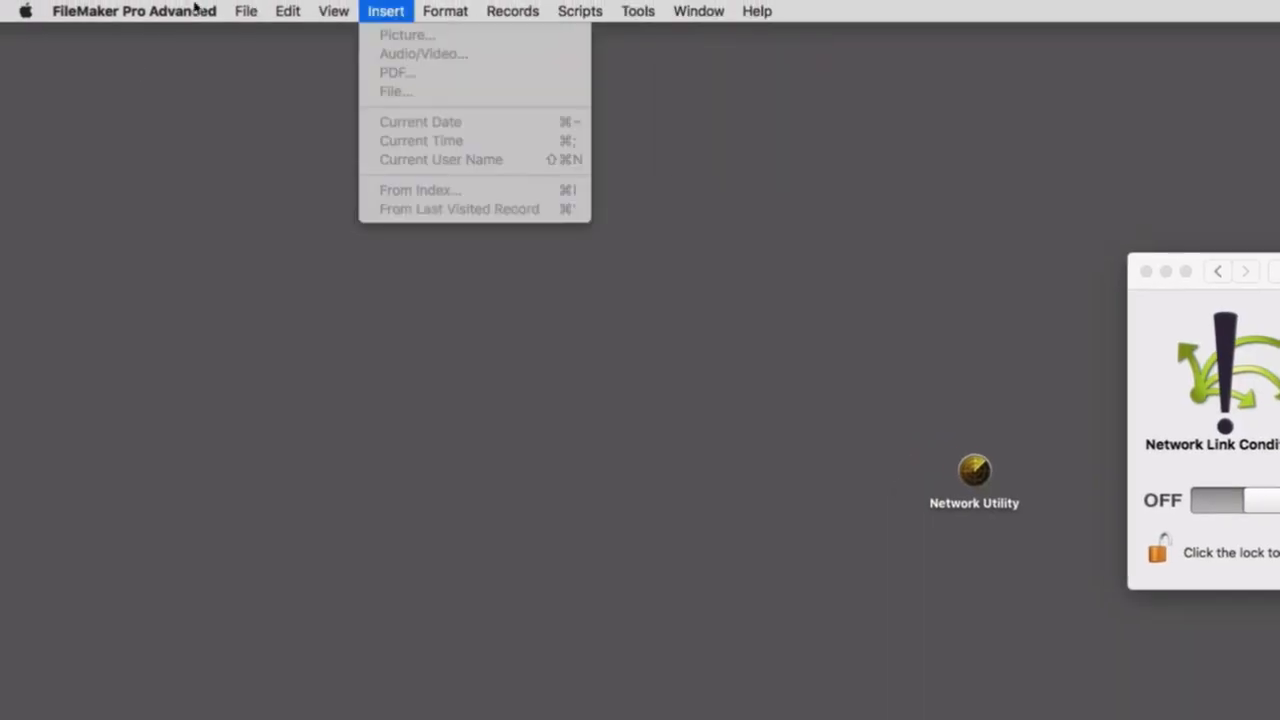
mouse_move(177, 11)
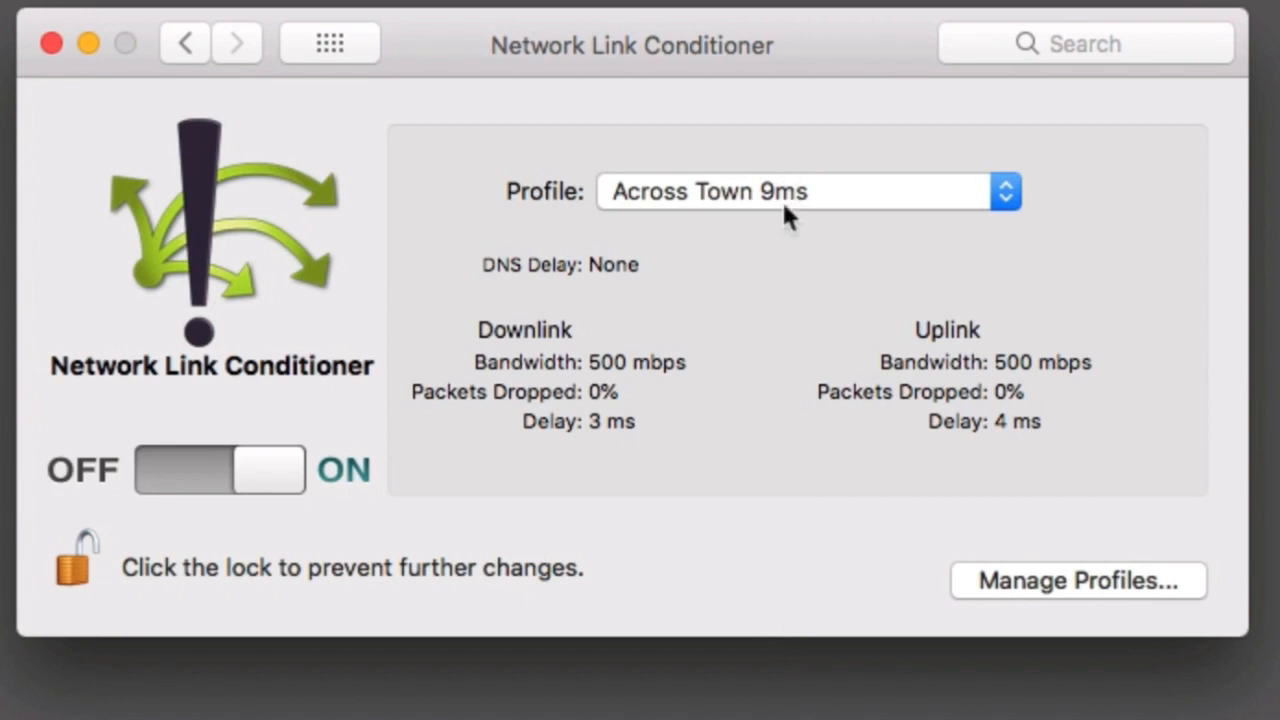
Duplicate the Across Town 9ms profile in Network Link Conditioner and name the copy 35ms.
left_click(782, 199)
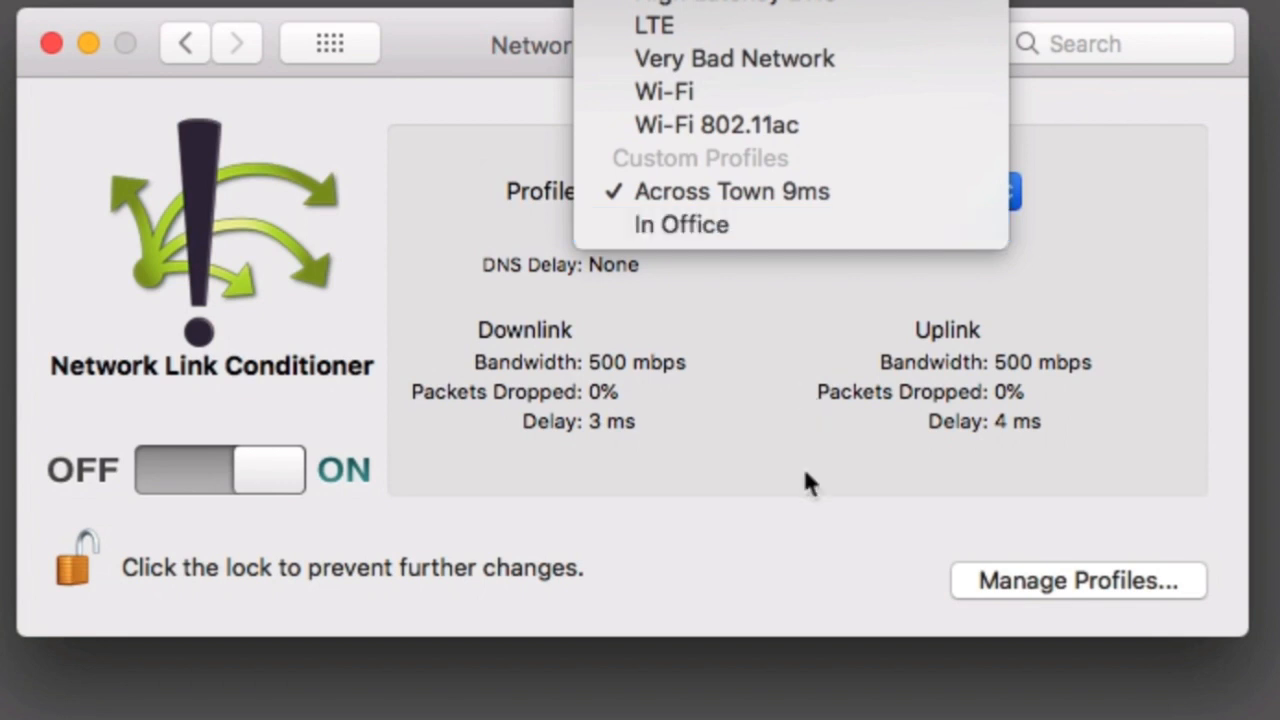
left_click(845, 539)
left_click(1034, 580)
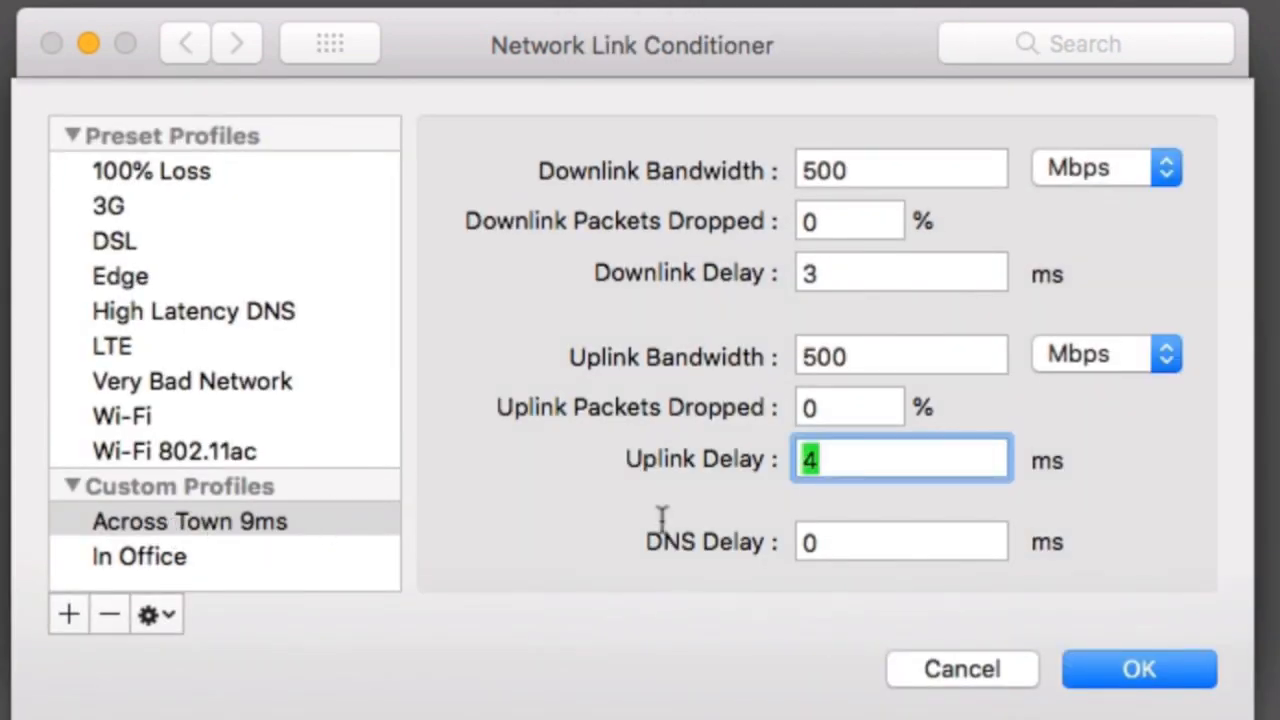
left_click(155, 615)
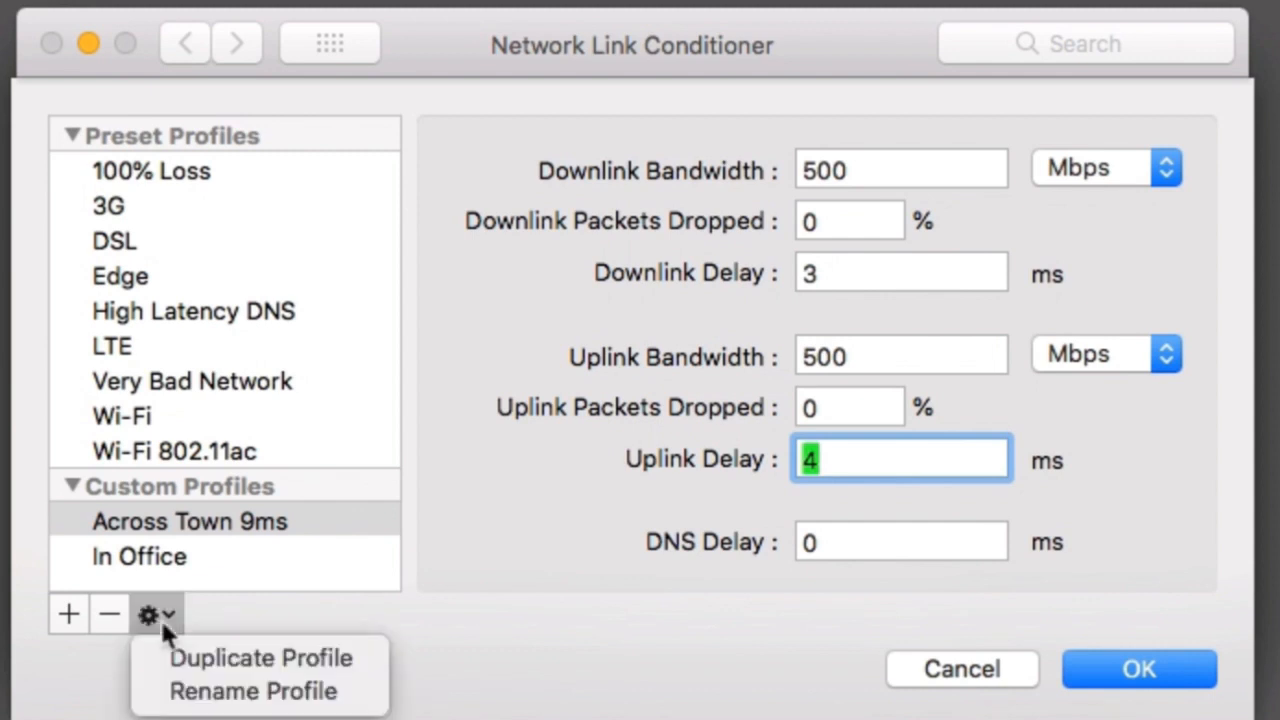
left_click(200, 655)
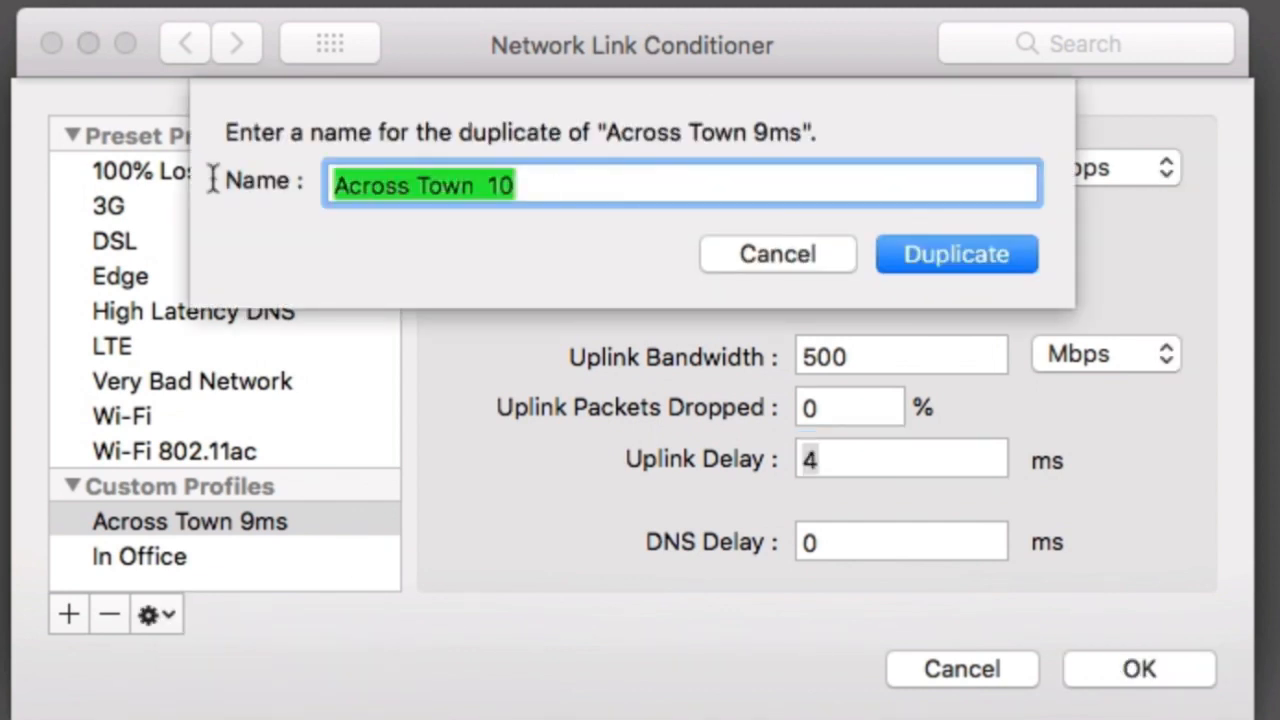
type("35")
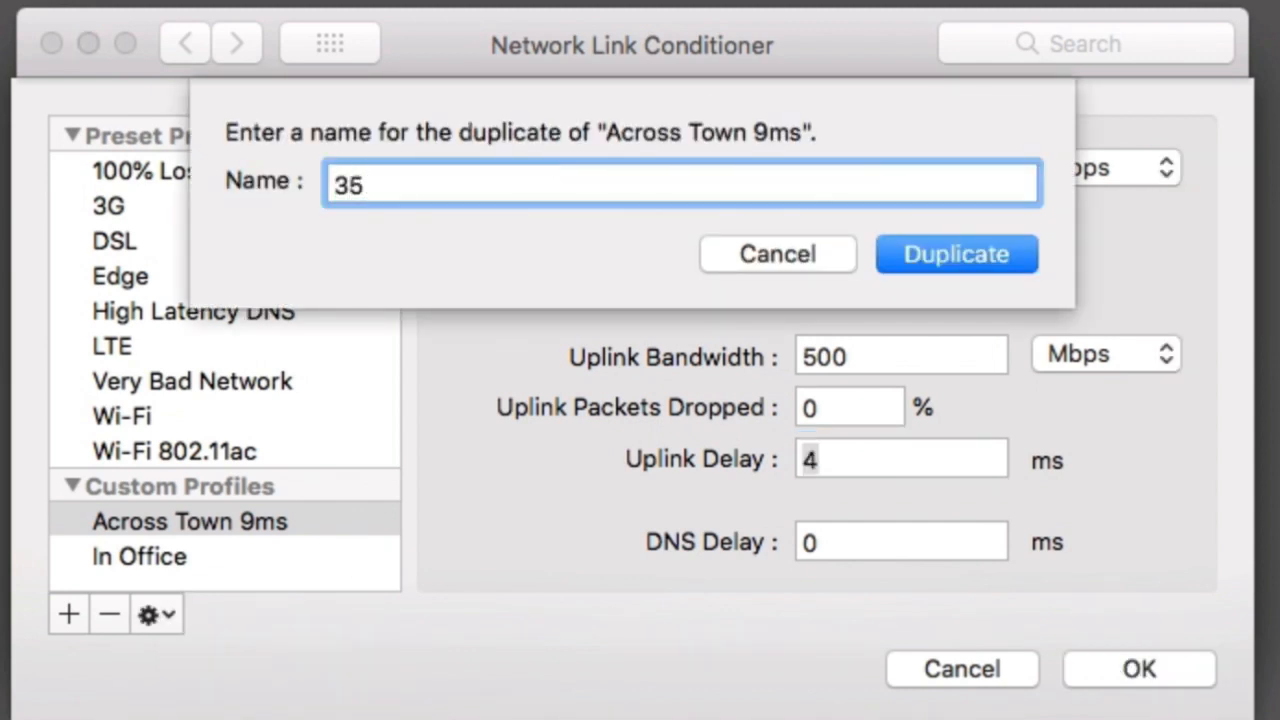
type("ms")
key("Return")
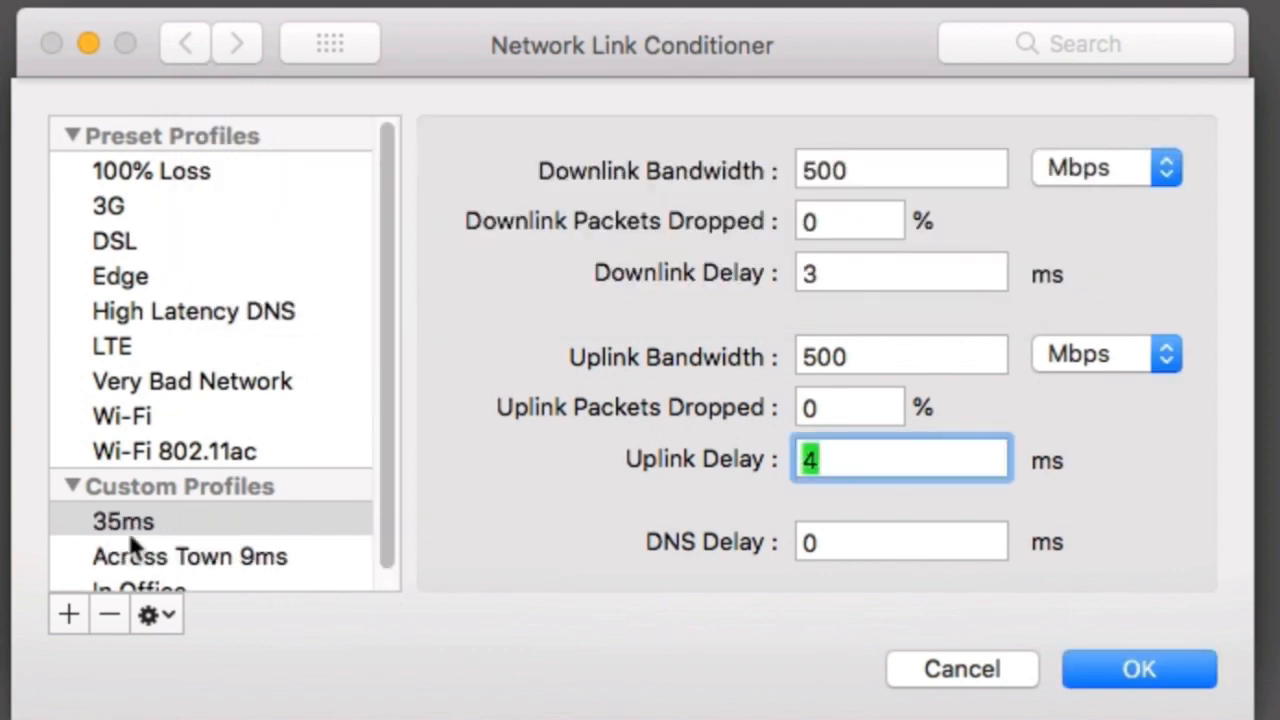
Set the 35ms profile's downlink delay to 18 ms and uplink delay to 15 ms, and save the profile.
left_click_drag(828, 273, 552, 261)
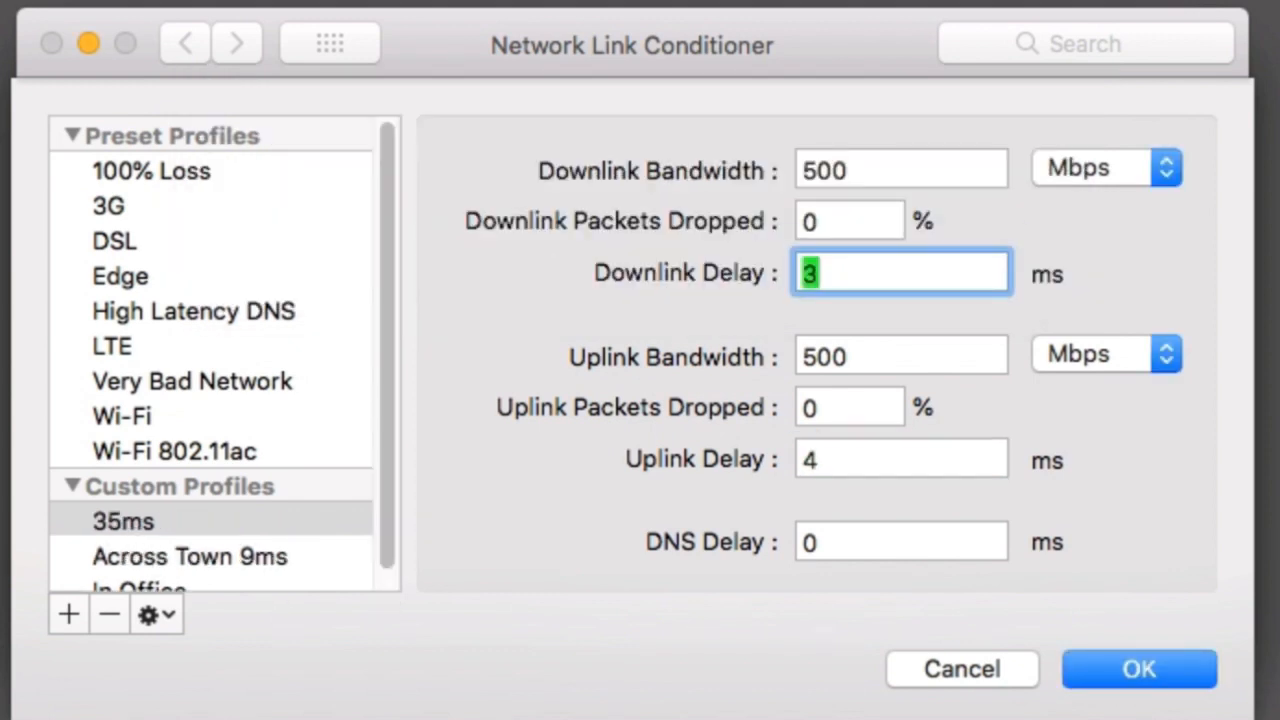
type("18")
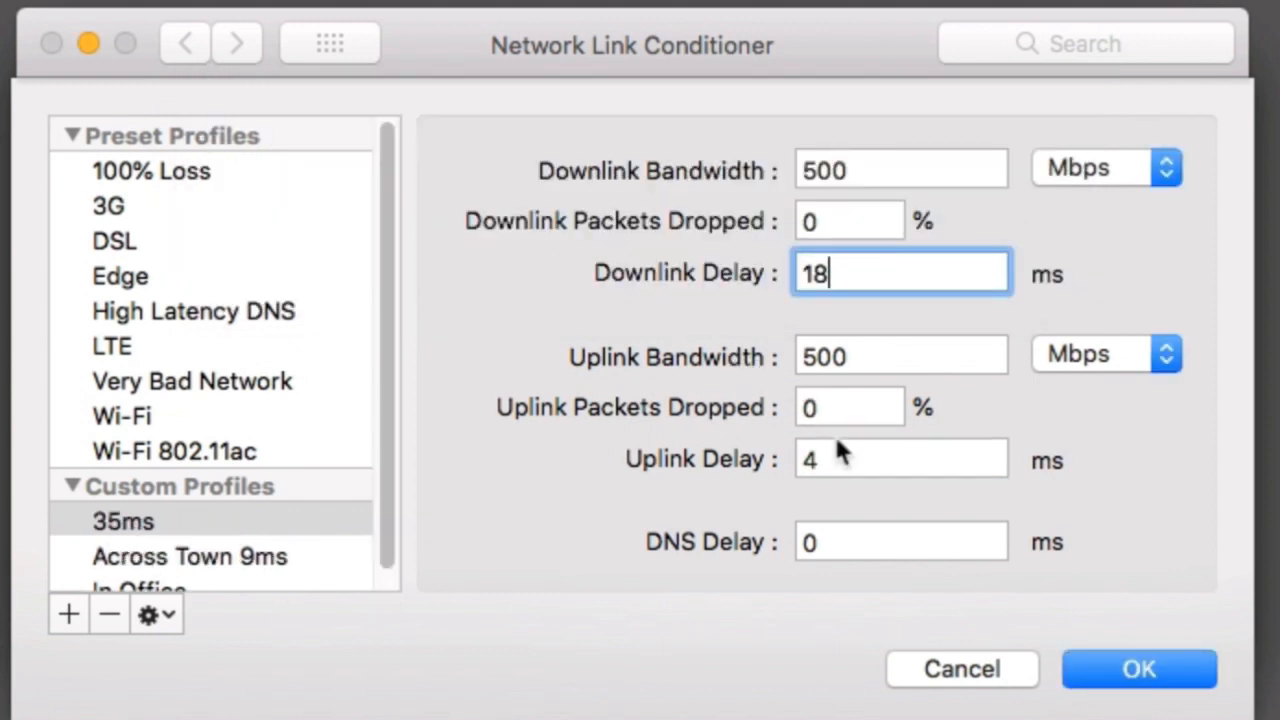
left_click_drag(832, 458, 745, 463)
type("15")
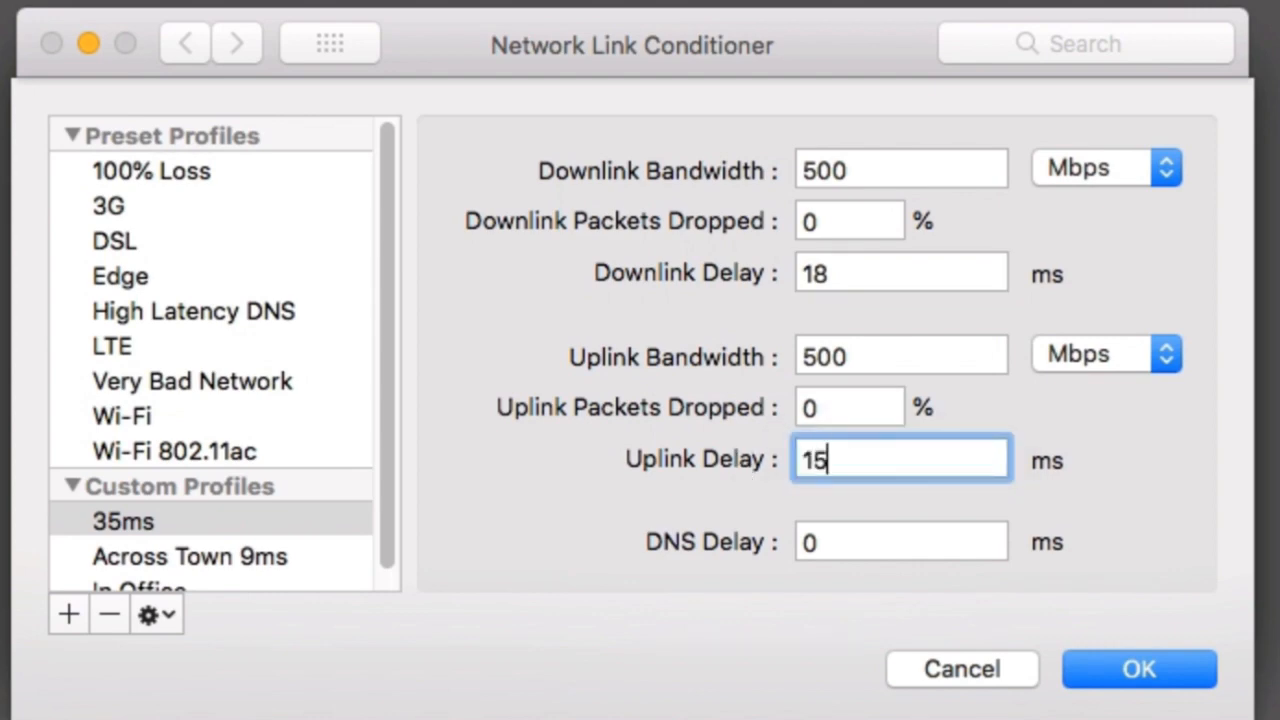
left_click(1186, 676)
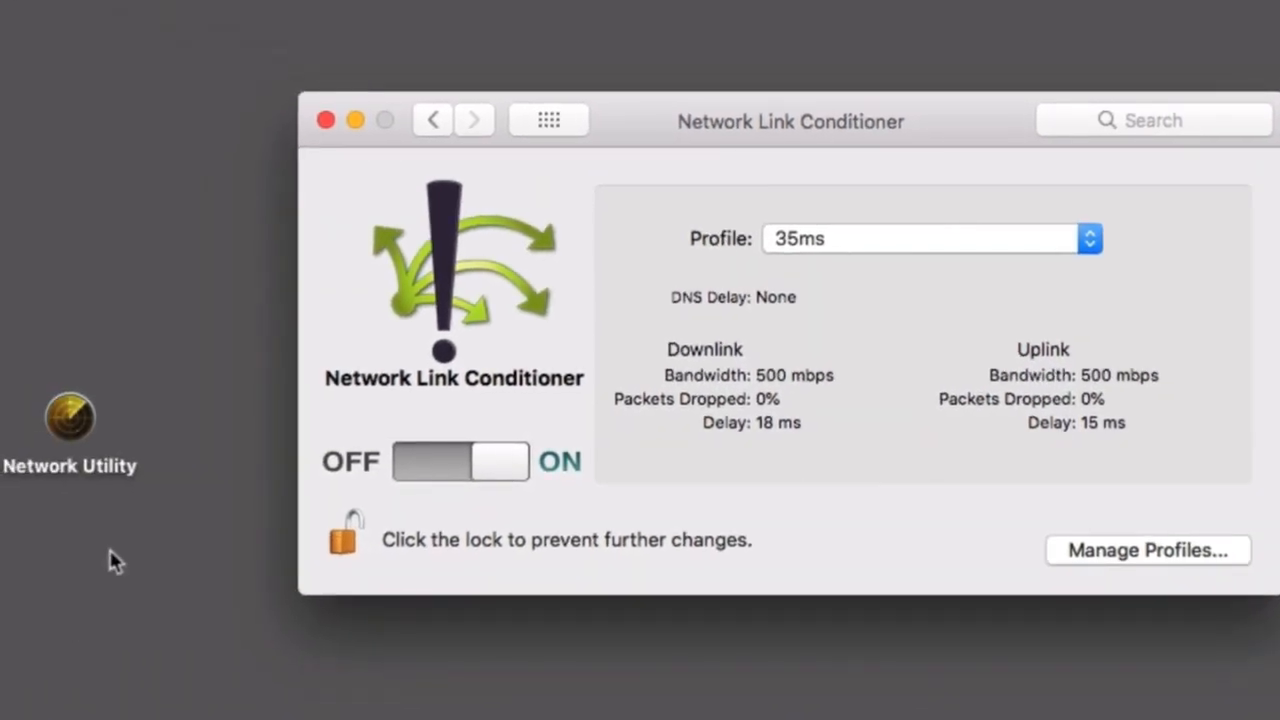
Open Network Utility, send 10 pings to the server address under the 35ms profile, and close its window.
left_click(127, 496)
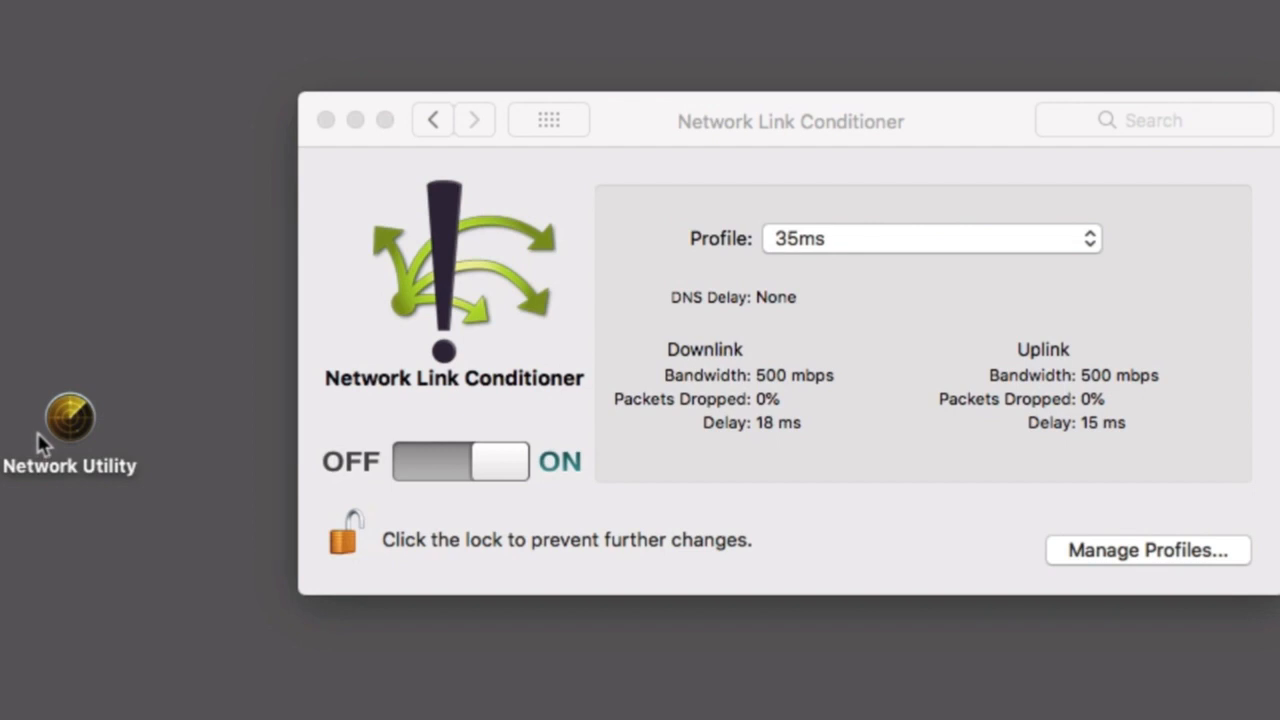
double_click(72, 420)
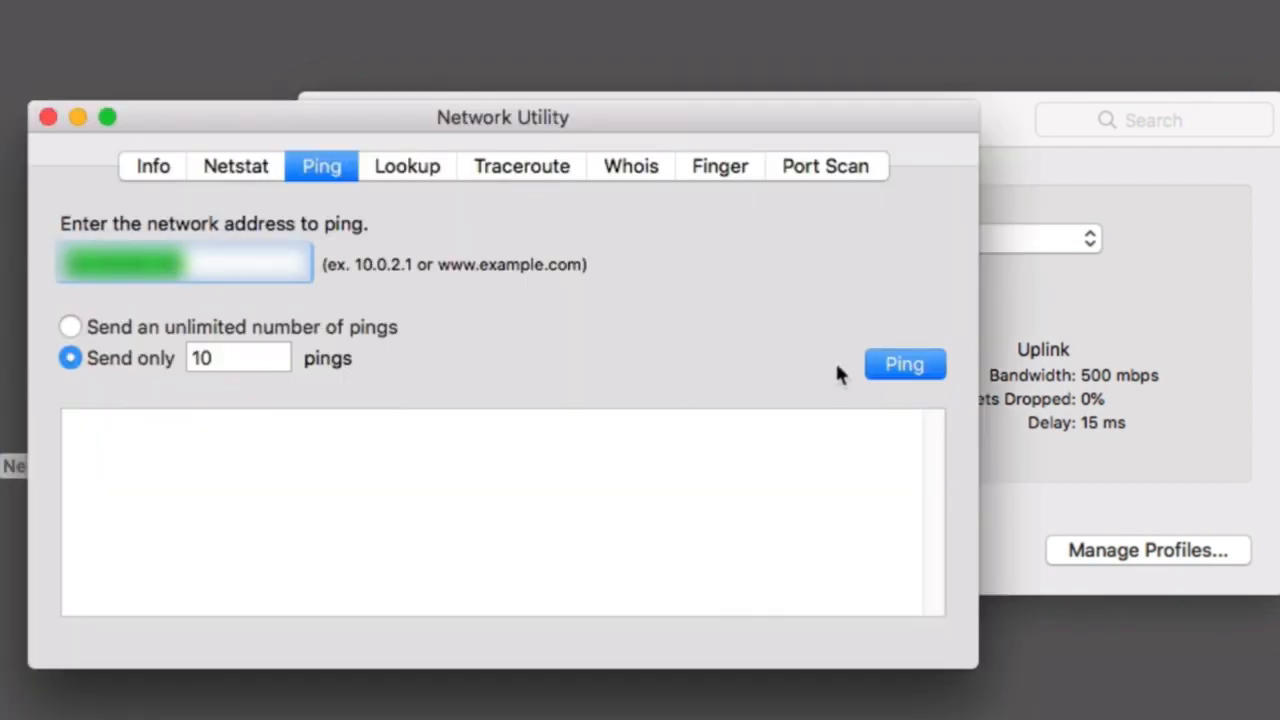
left_click(903, 366)
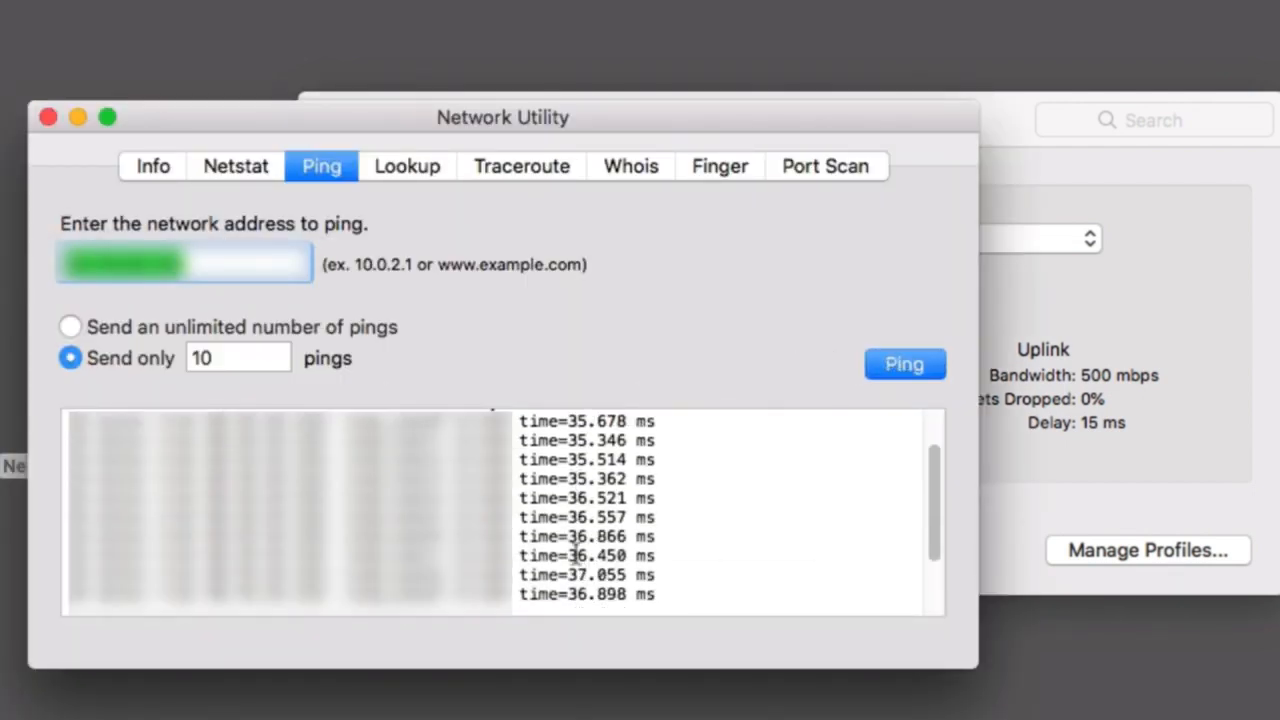
left_click(49, 119)
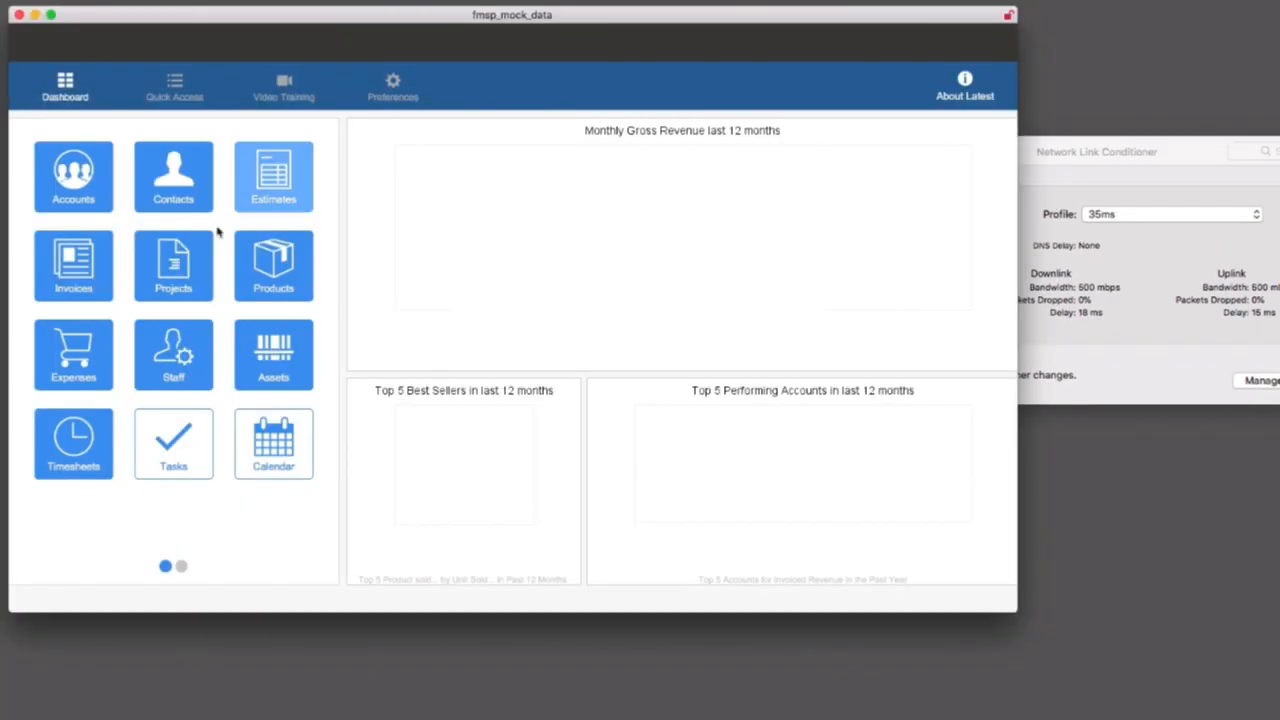
Open Contacts in fmsp_mock_data, switch to the list view and scroll down to examine the record loading speed.
left_click(173, 176)
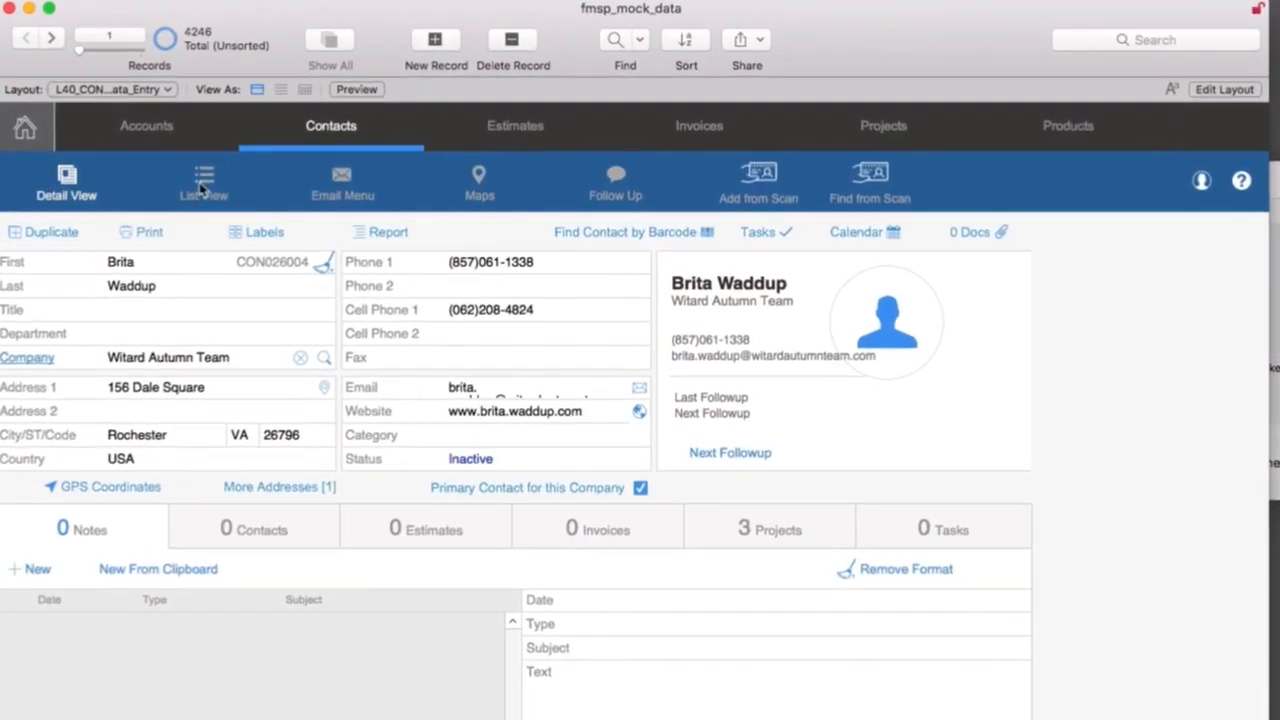
left_click(203, 183)
left_click_drag(1262, 120, 1263, 290)
left_click_drag(1263, 290, 1262, 357)
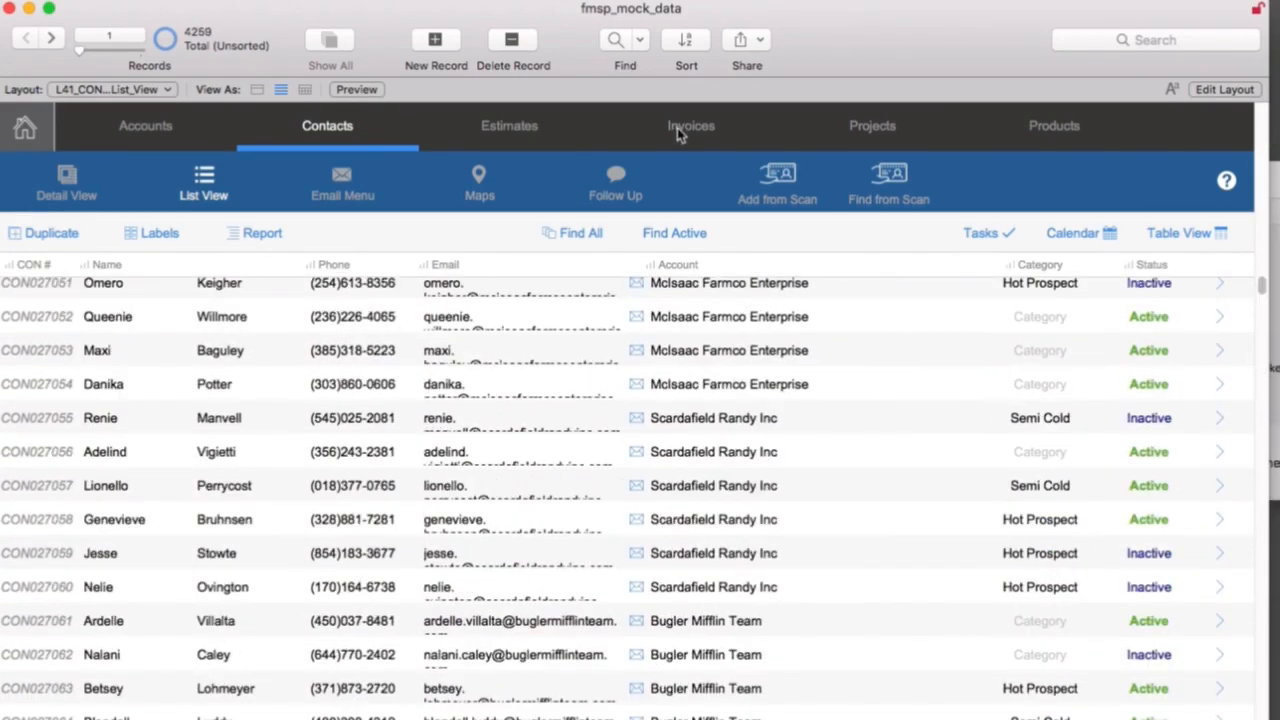
Visit Invoices, return to Contacts, and page through the records up to record 1102 to examine the navigation speed.
left_click(690, 128)
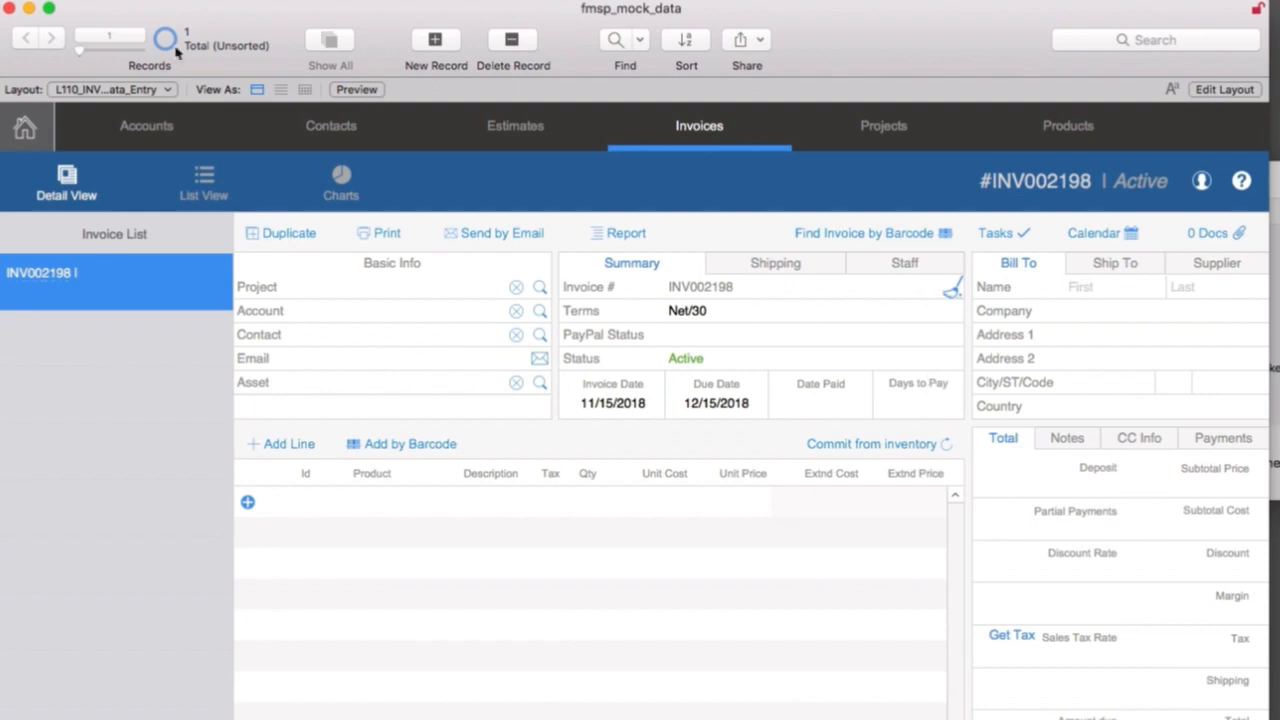
left_click(326, 124)
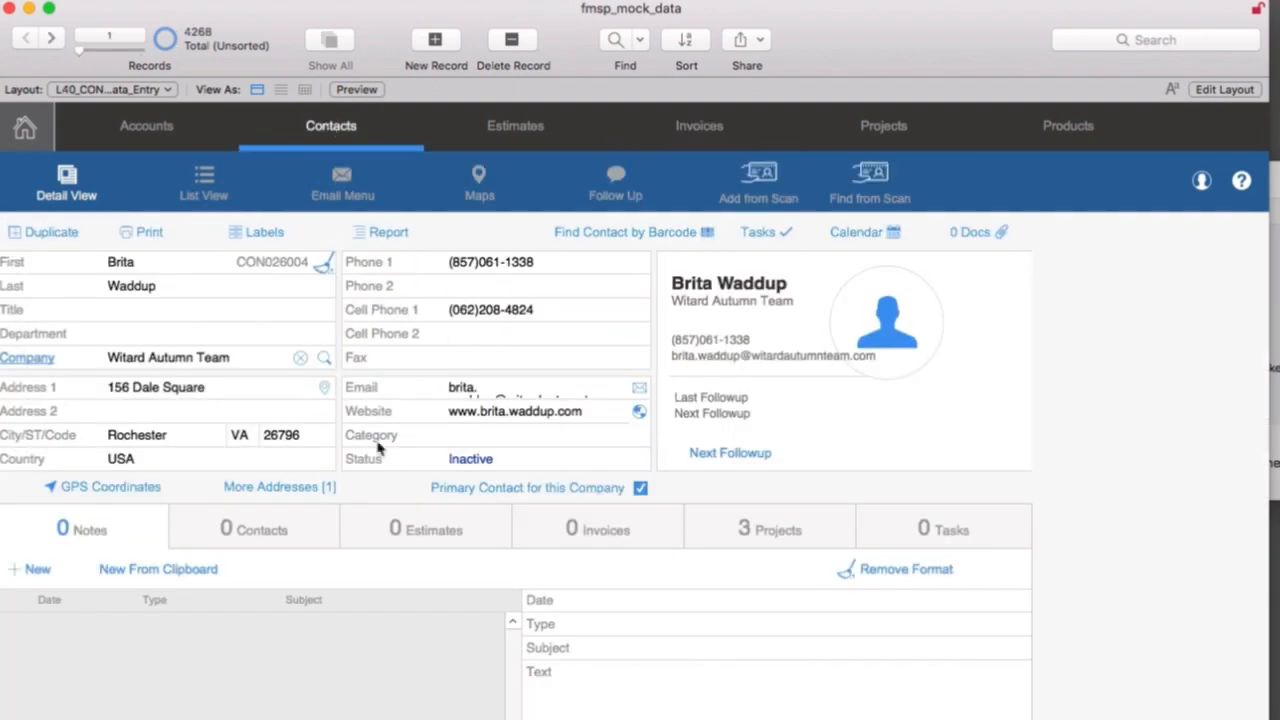
left_click(58, 42)
left_click(58, 42)
left_click(58, 42)
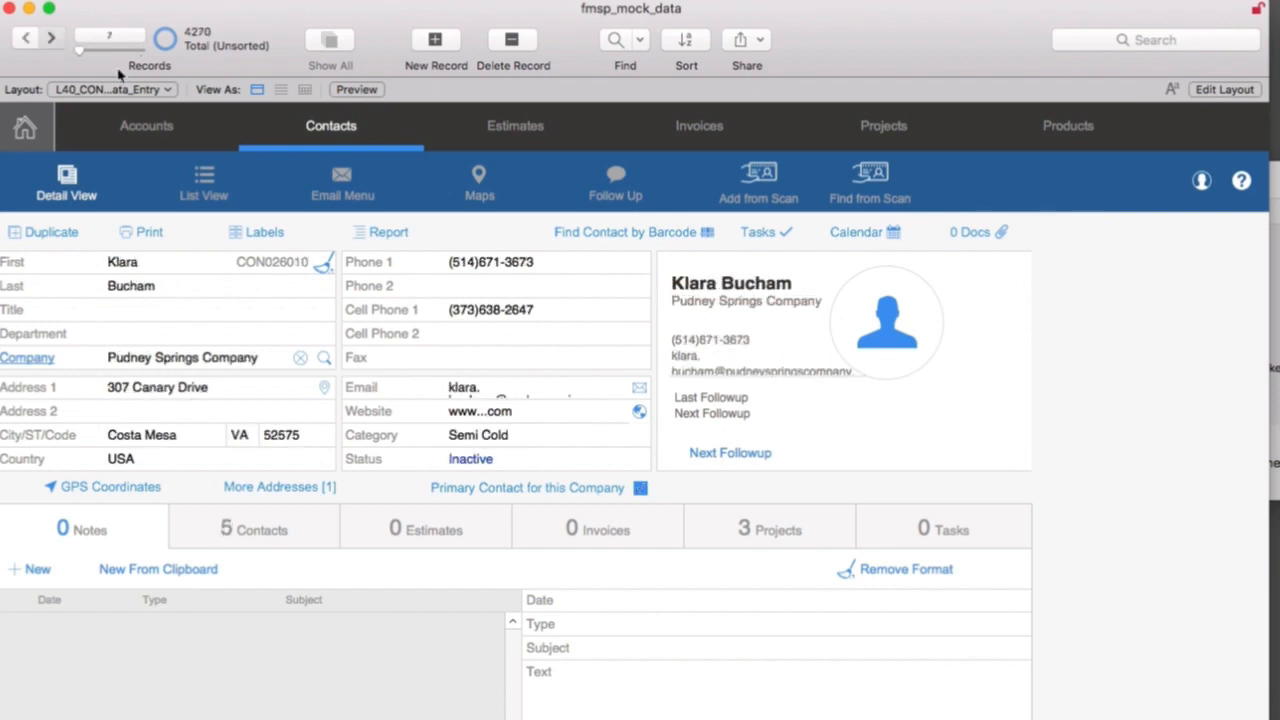
left_click_drag(84, 54, 123, 59)
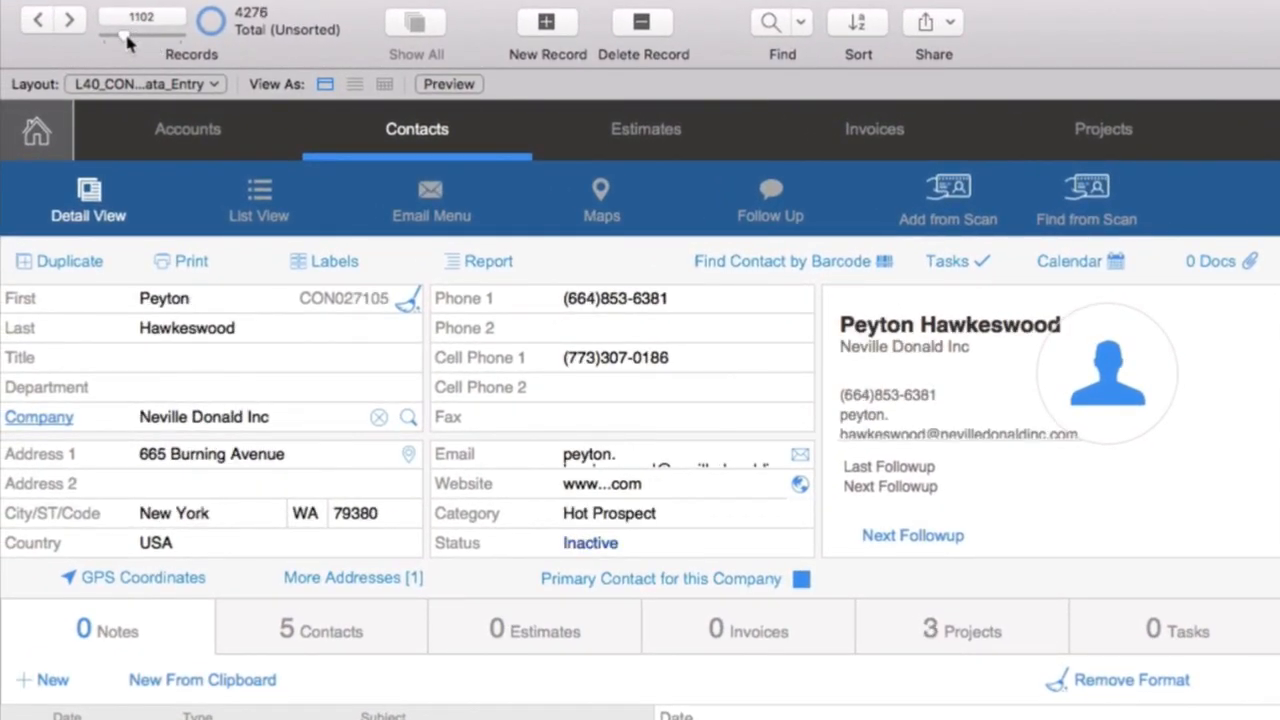
Jump to contact record 2297 to examine the loading speed, and quit FileMaker Pro Advanced.
left_click_drag(126, 38, 149, 40)
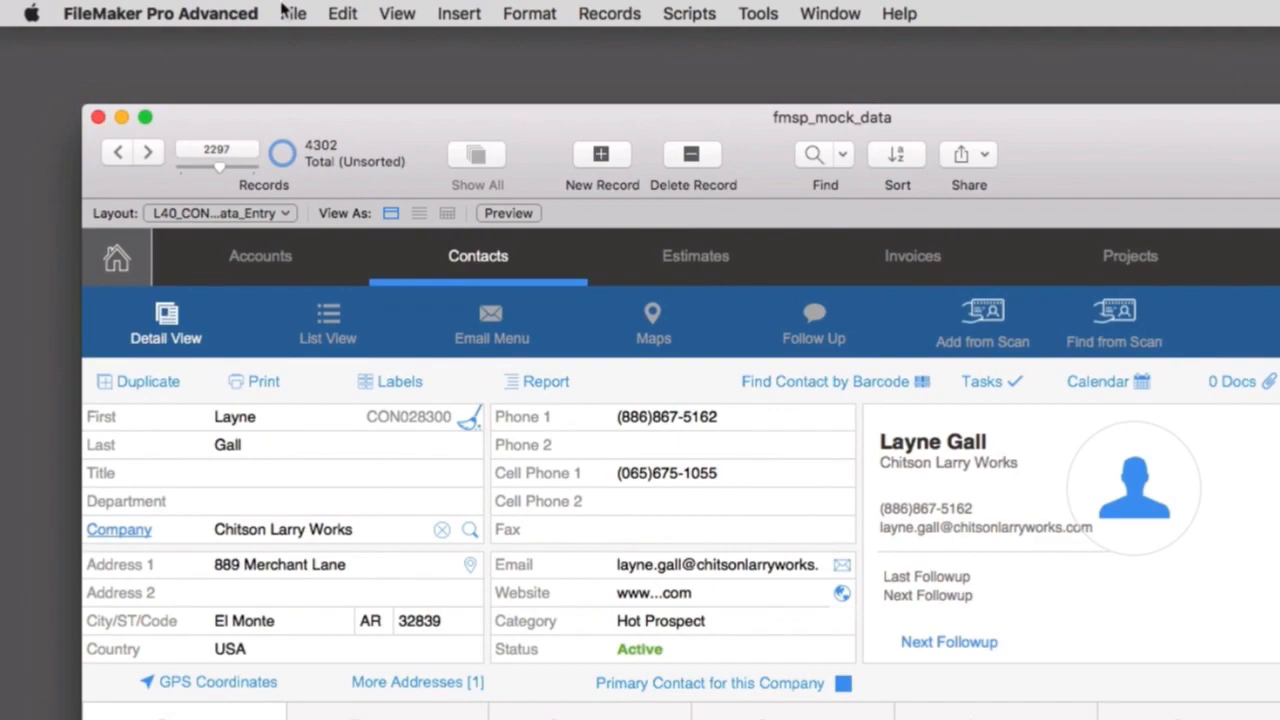
left_click(185, 13)
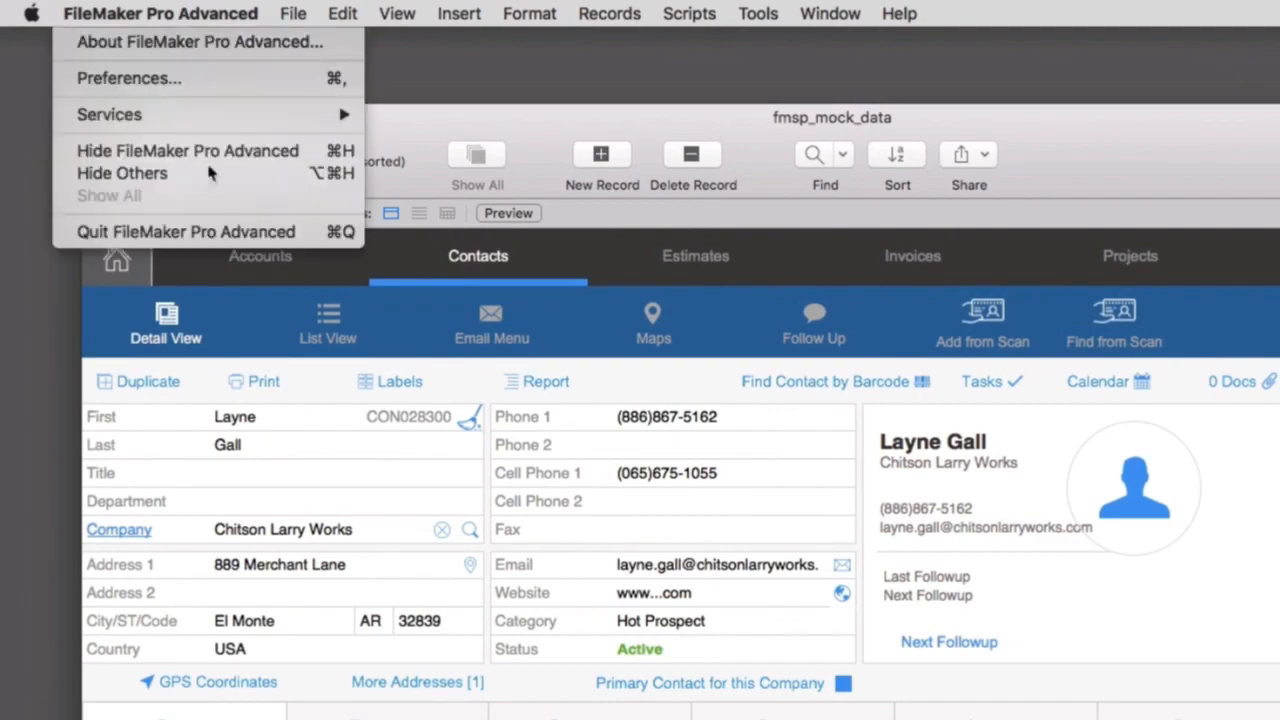
left_click(190, 229)
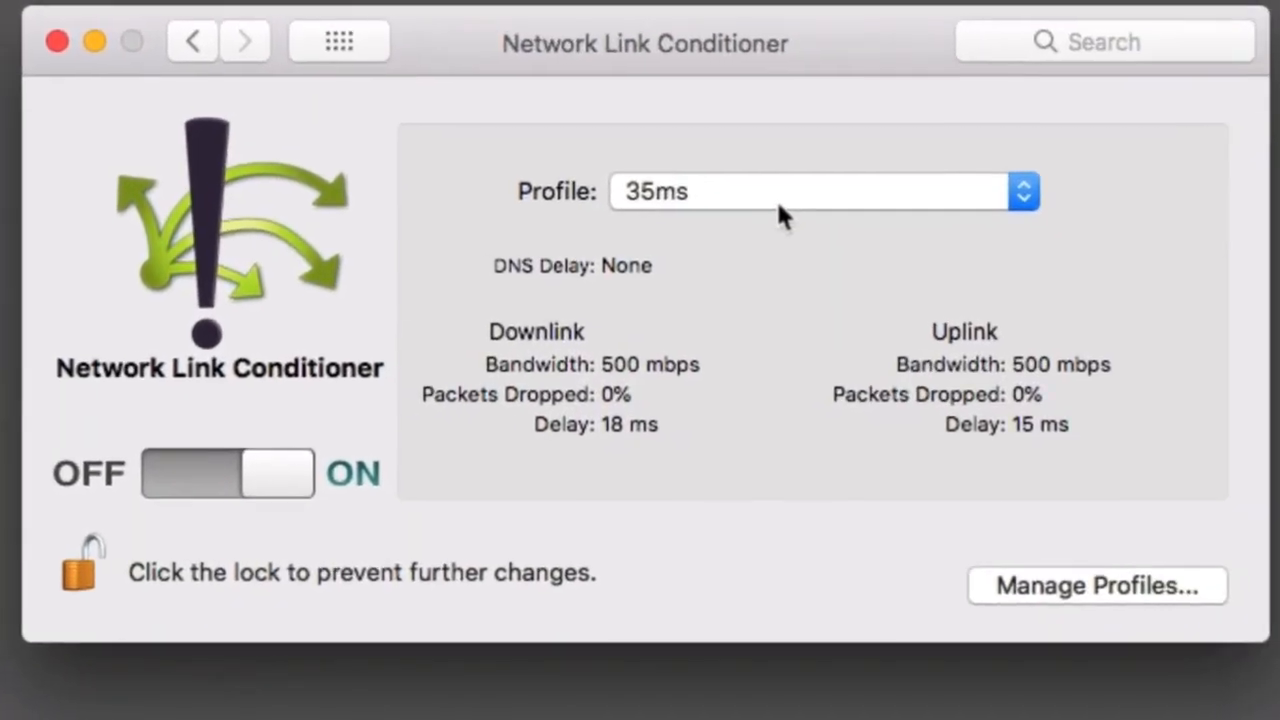
Duplicate the custom 35ms profile in Network Link Conditioner under the name 90.
left_click(1045, 580)
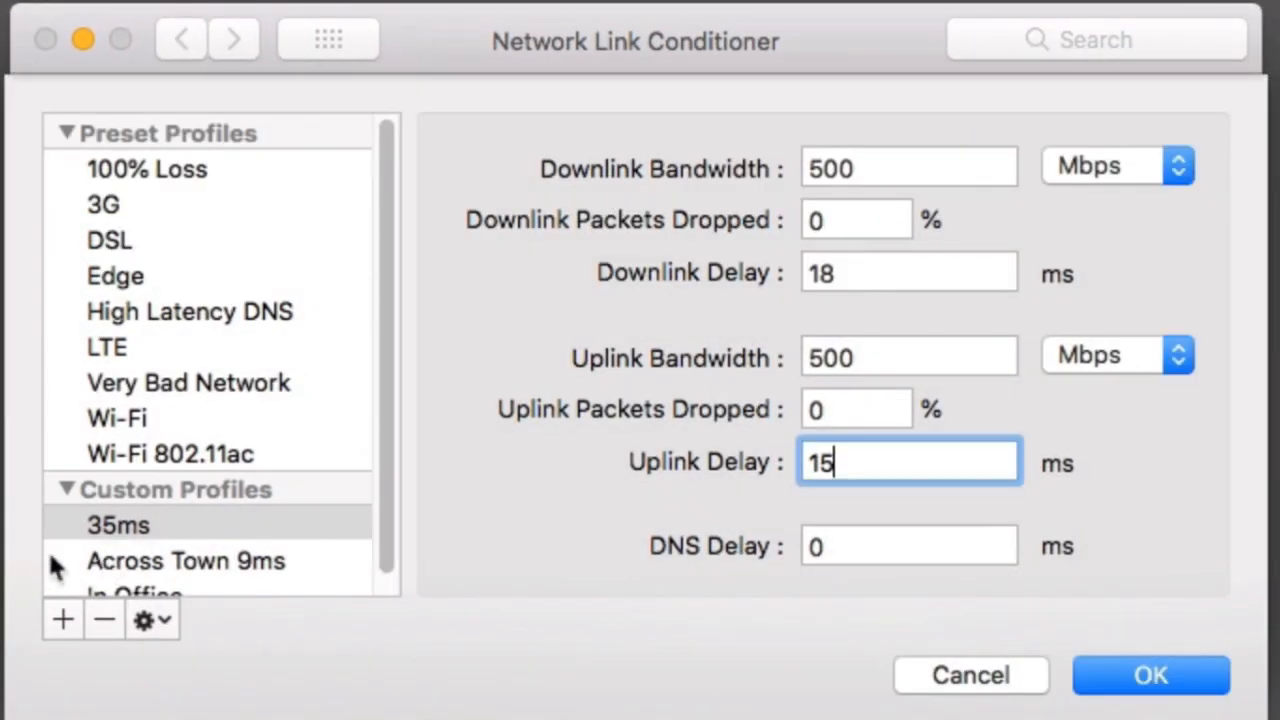
left_click(152, 620)
left_click(258, 665)
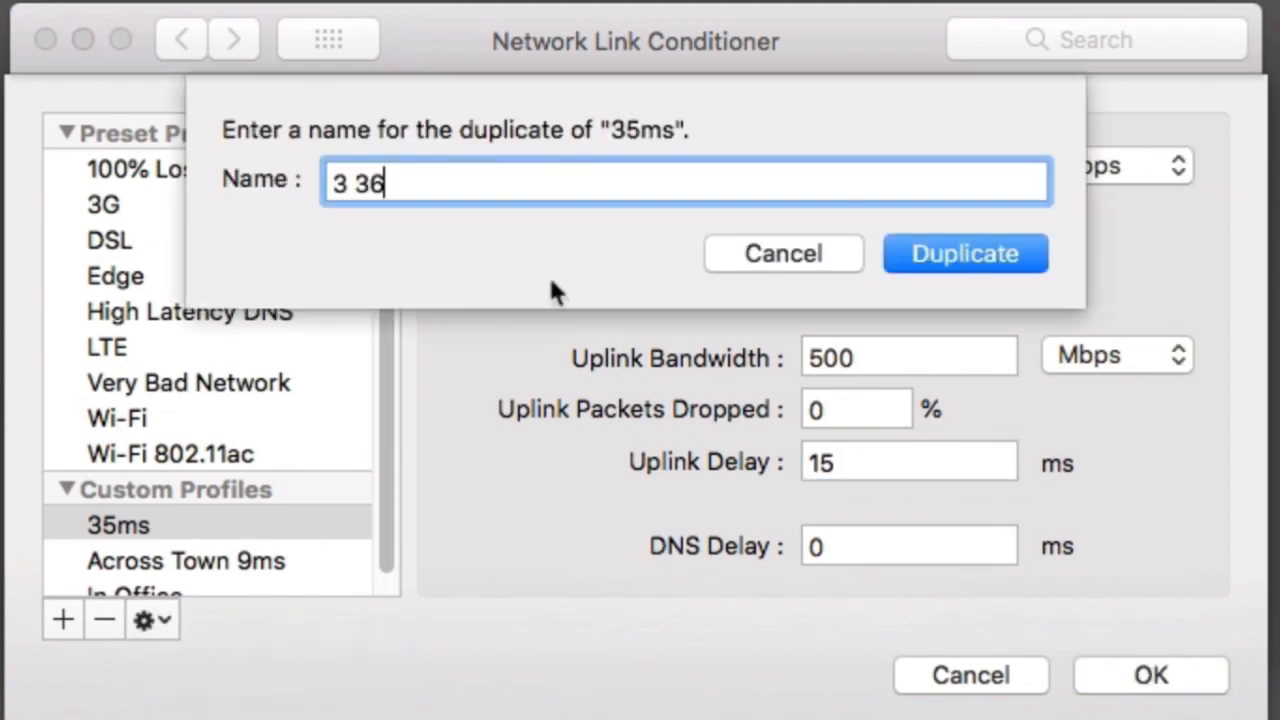
left_click_drag(460, 188, 193, 177)
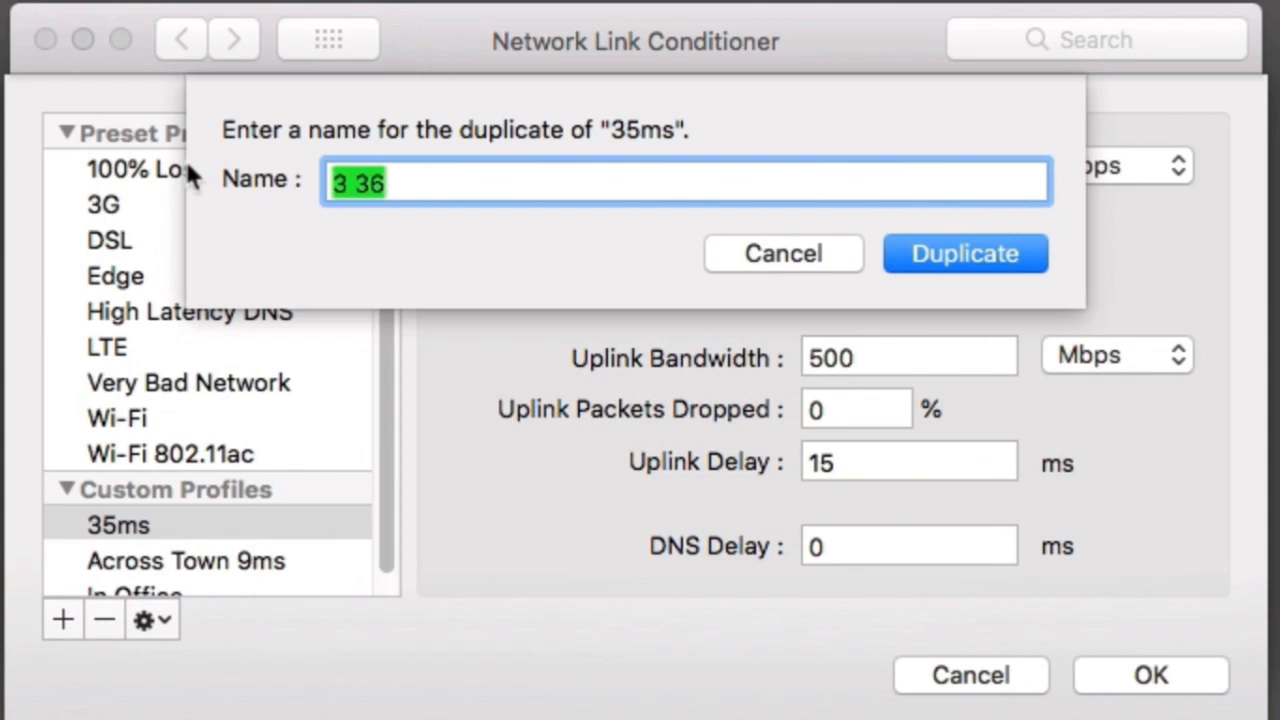
type("90")
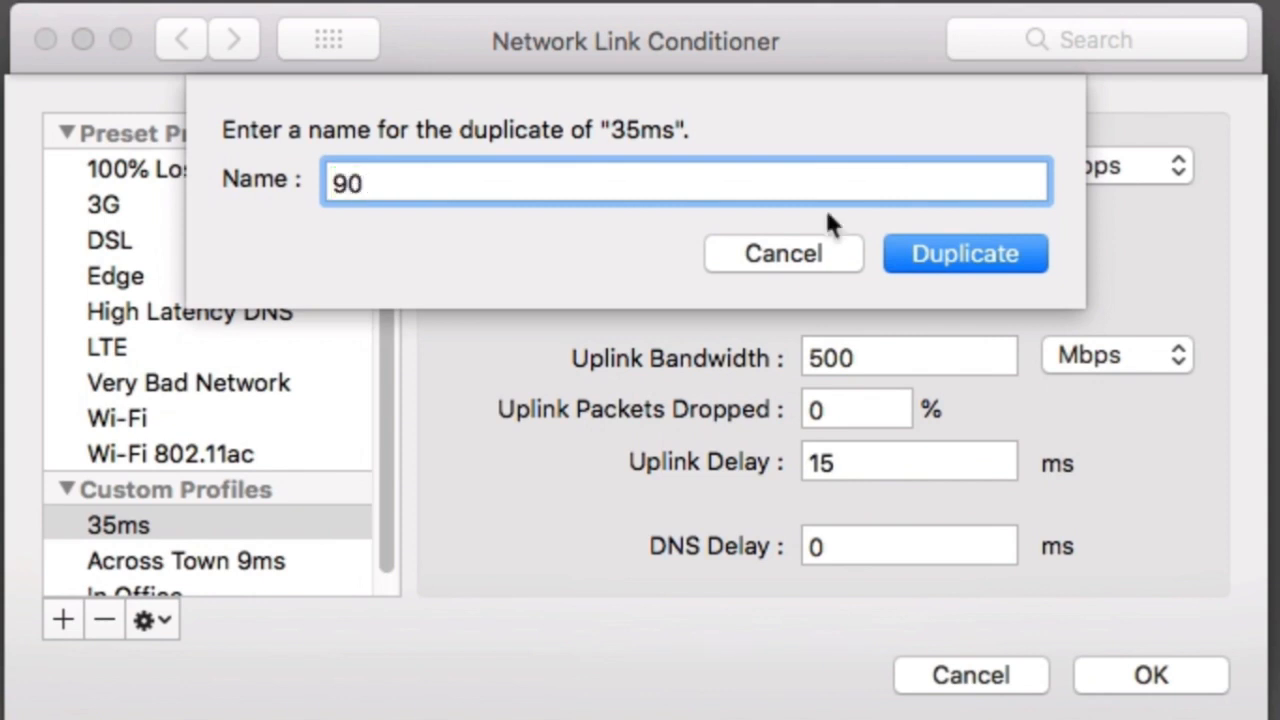
left_click(973, 265)
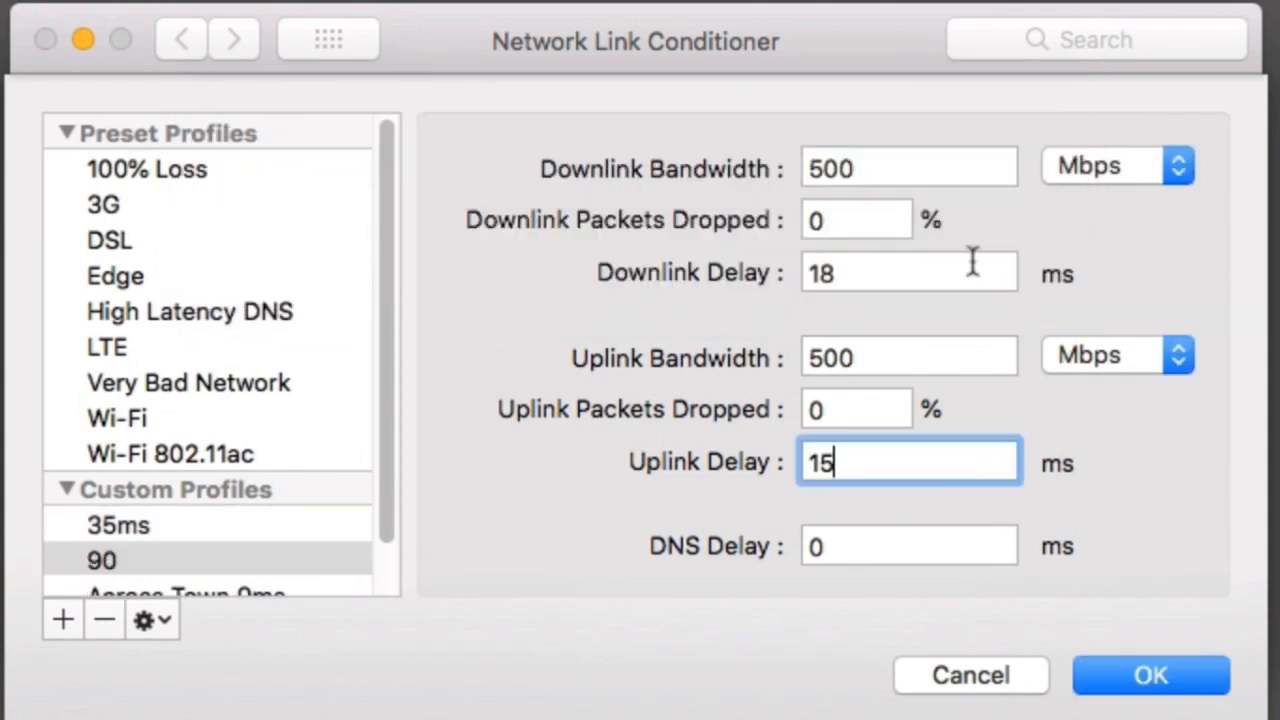
Rename the duplicated custom profile 90 as 90ms.
left_click(146, 622)
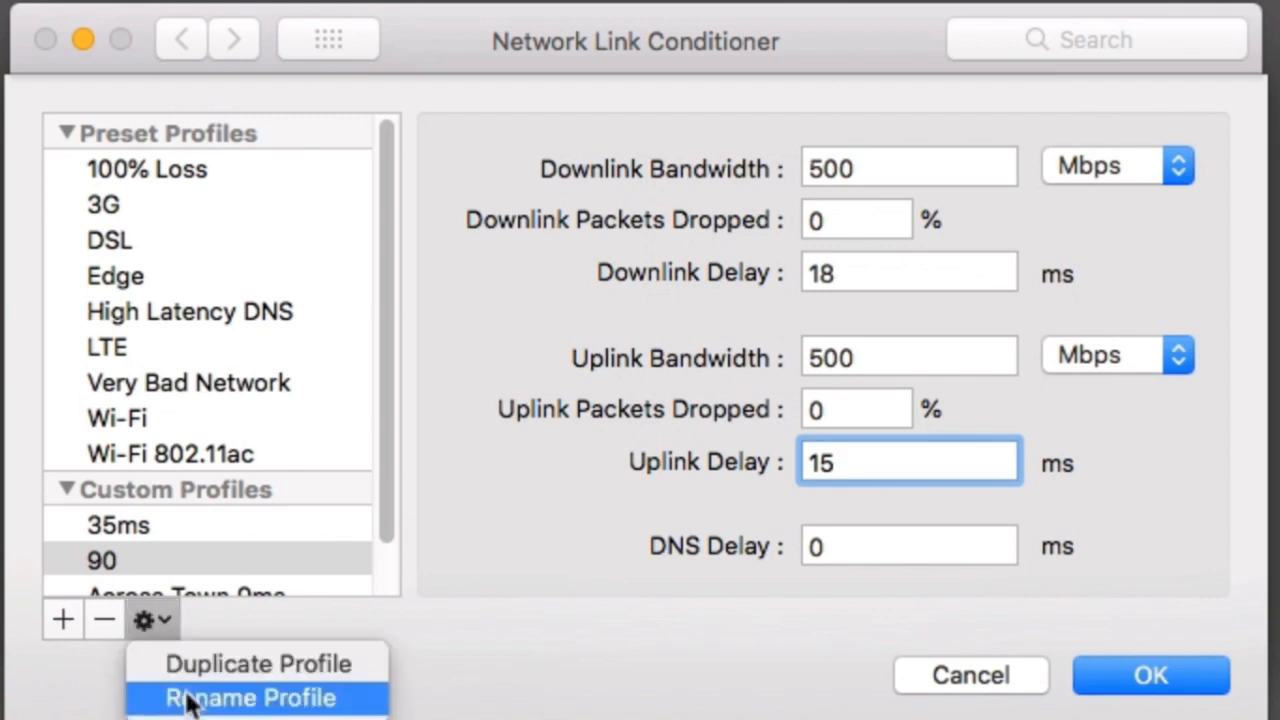
left_click(171, 697)
left_click(540, 193)
type("ms")
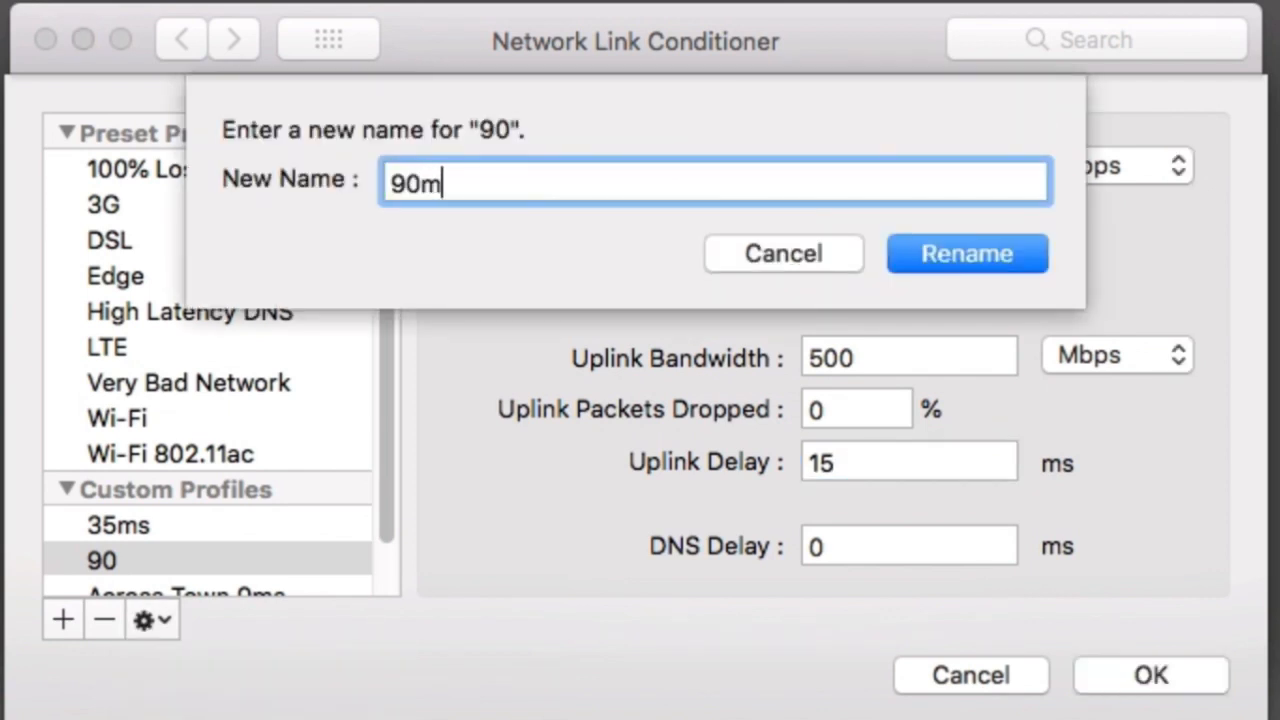
left_click(943, 261)
Set the 90ms profile's downlink delay to 45 ms and uplink delay to 40 ms, save it and keep it as the active profile.
left_click_drag(916, 280, 752, 255)
type("4")
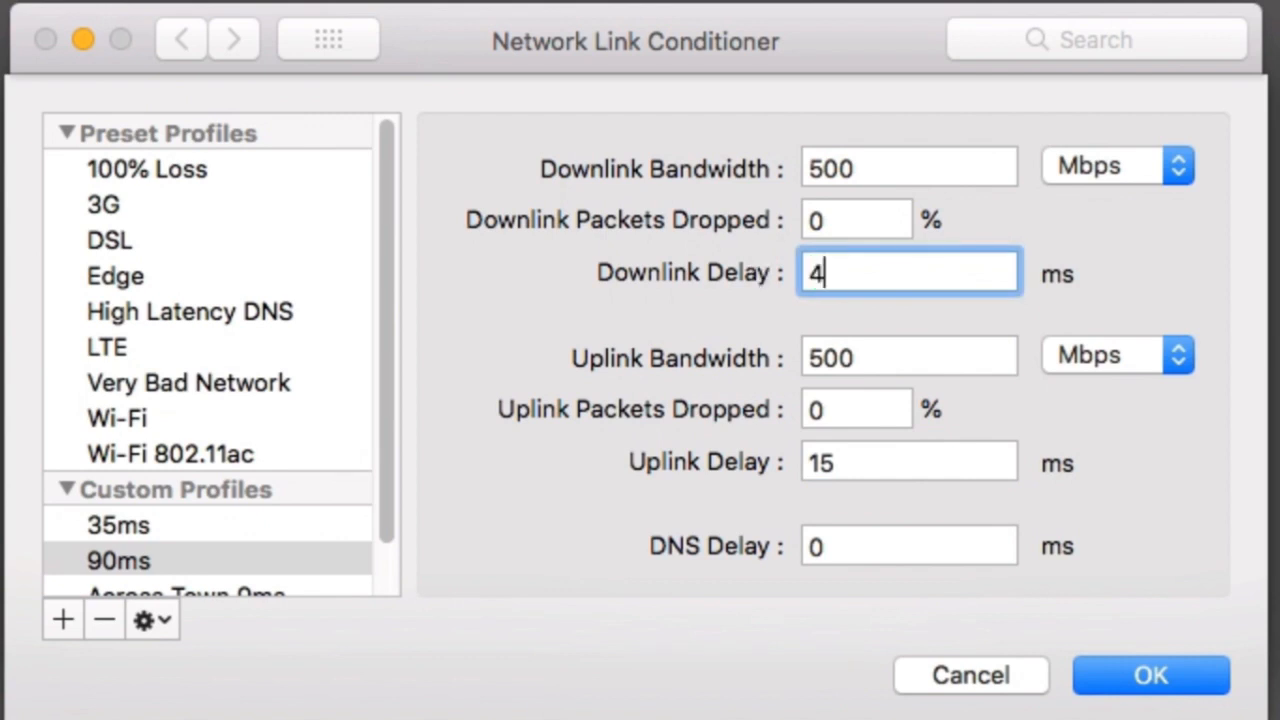
type("5")
left_click_drag(862, 477, 660, 432)
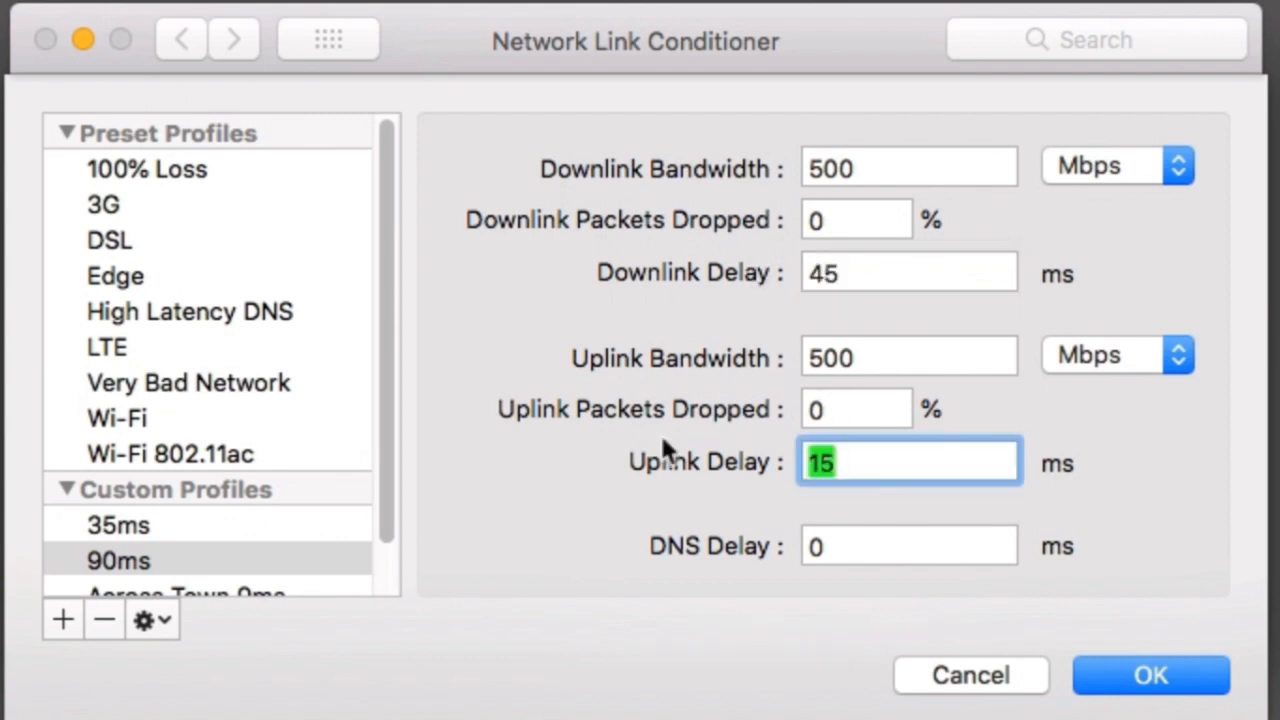
type("40")
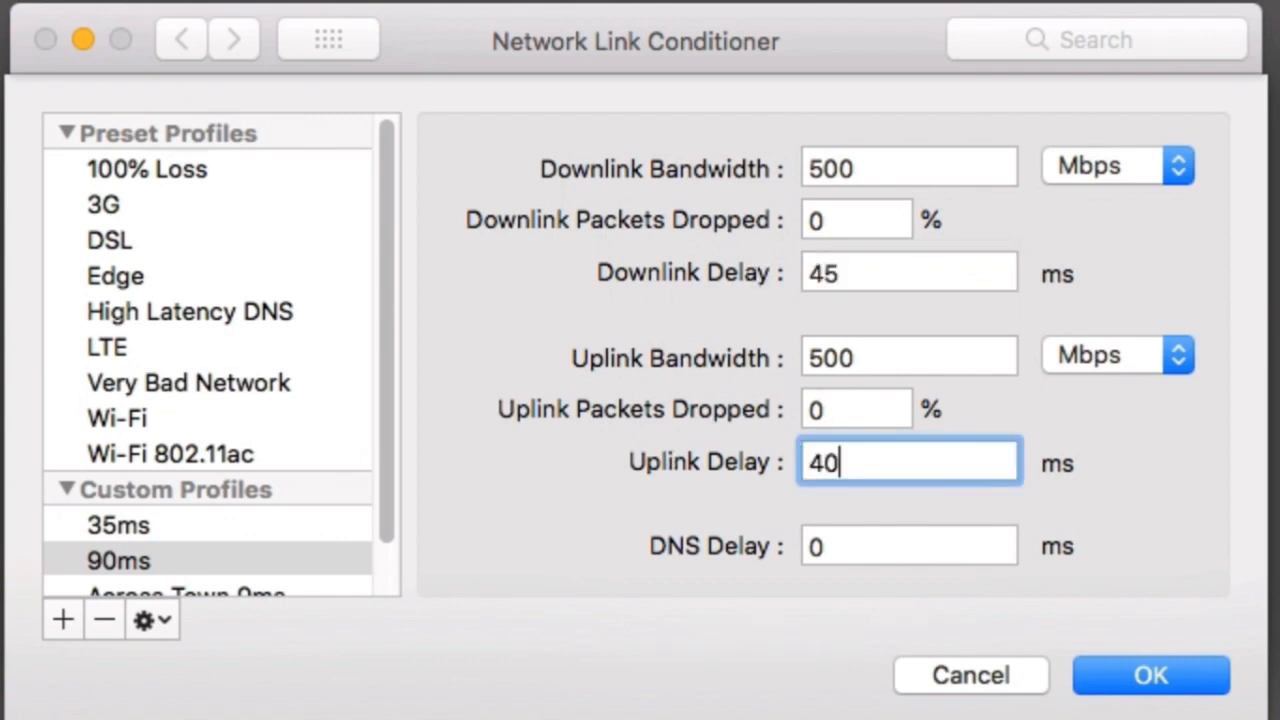
left_click(1151, 676)
left_click(806, 214)
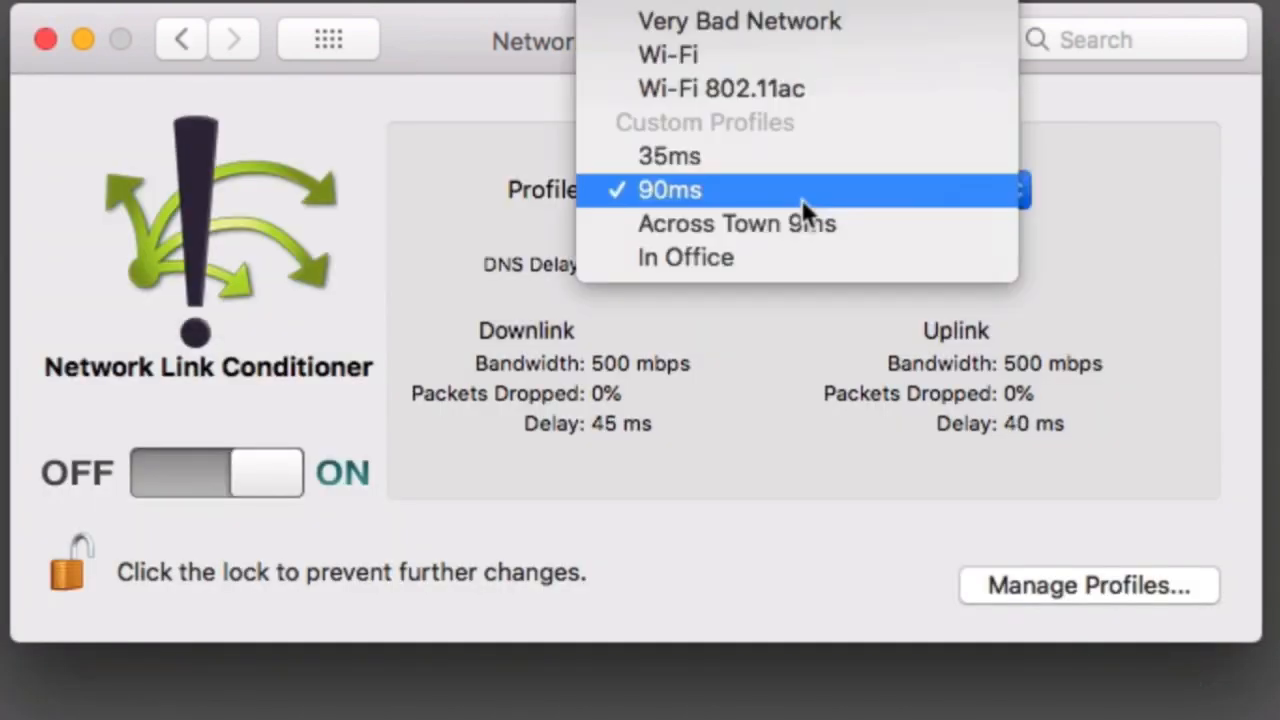
left_click(801, 198)
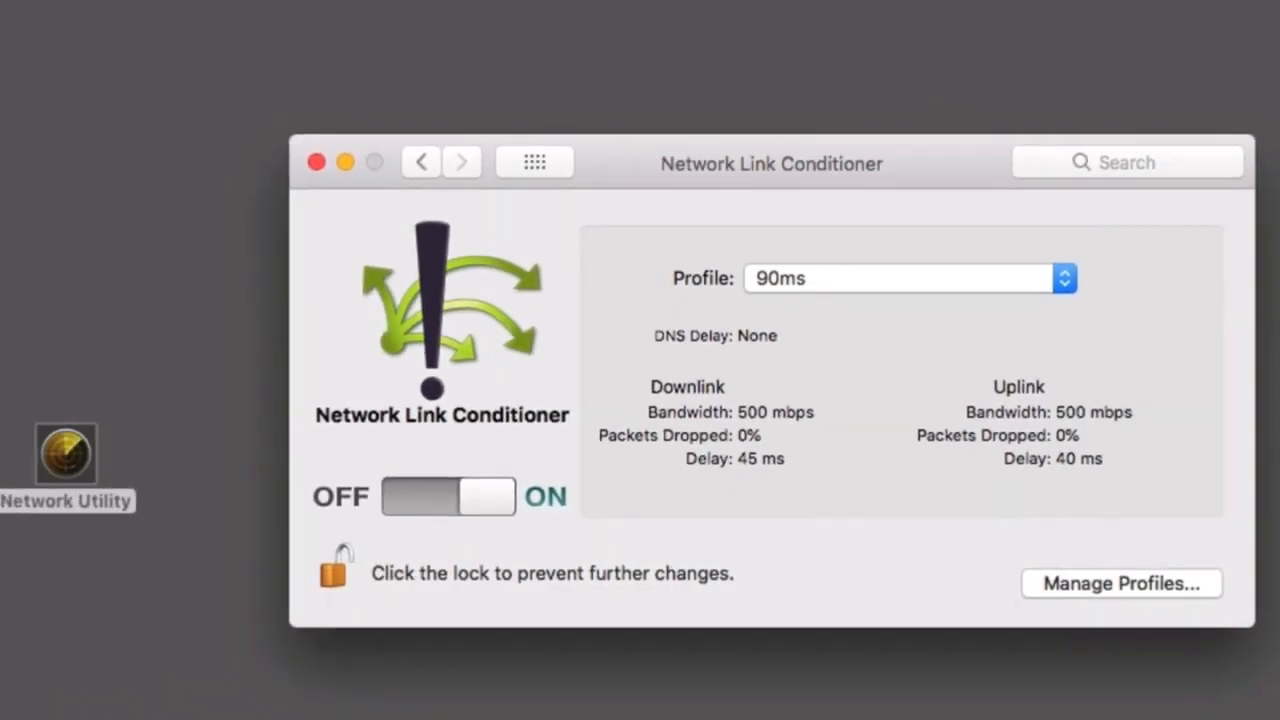
Open Network Utility and send 10 pings to the server address under the 90ms profile.
double_click(70, 462)
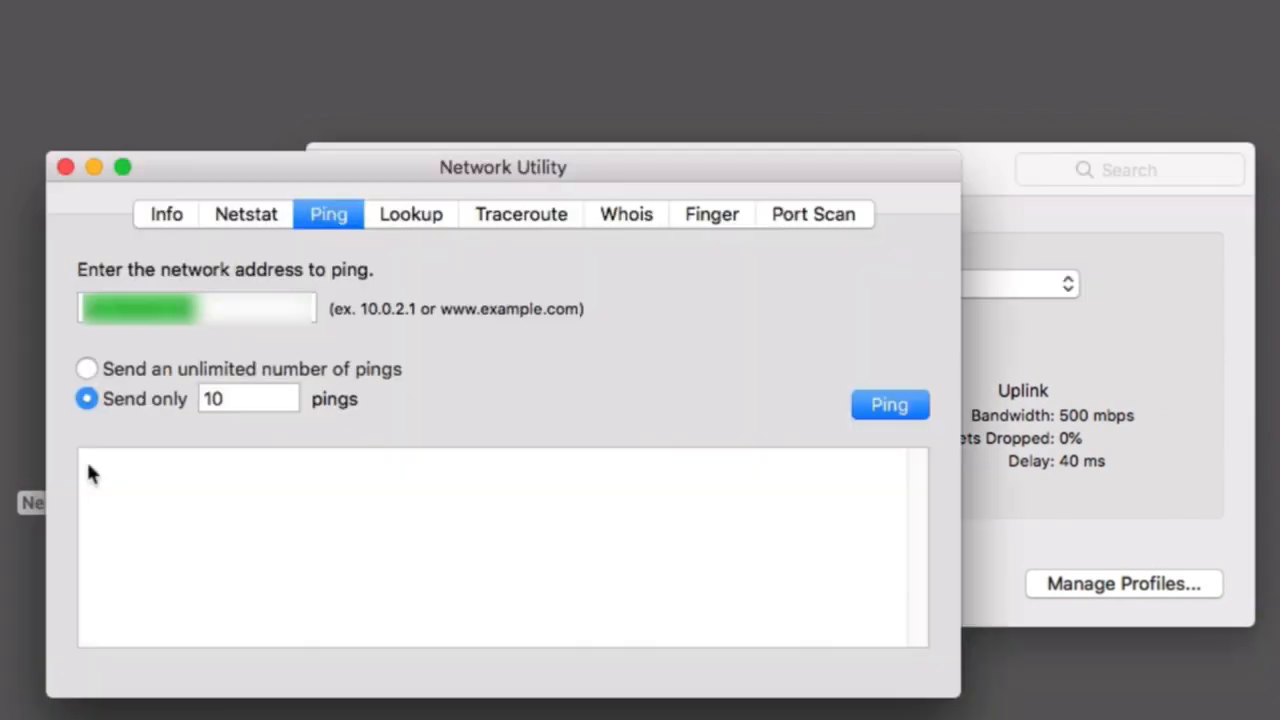
left_click_drag(616, 165, 0, 95)
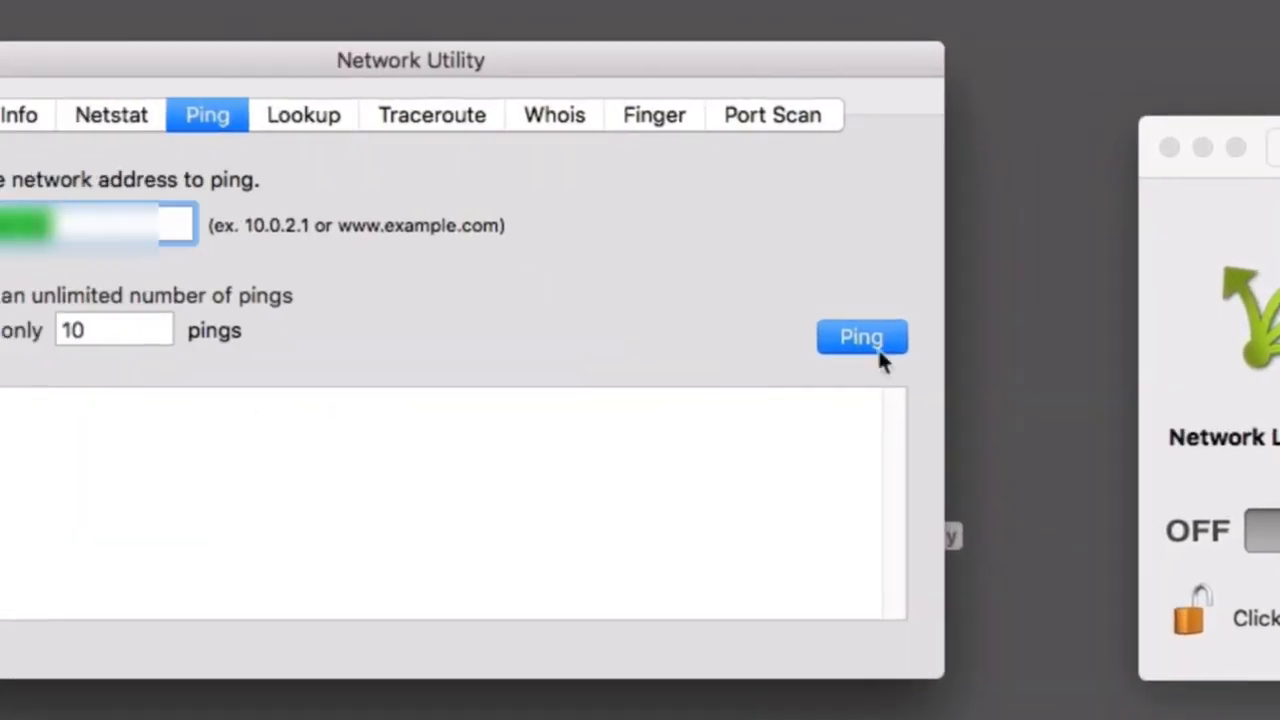
left_click(890, 405)
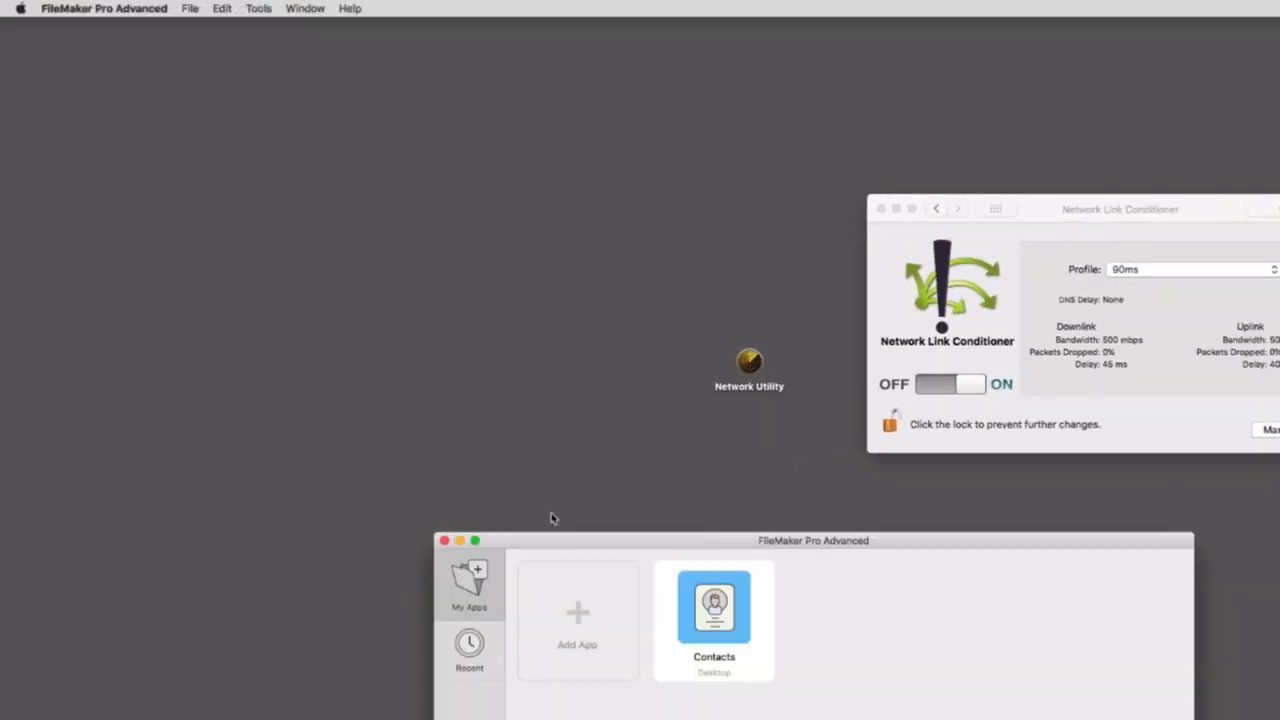
Close the FileMaker Pro Advanced launch window and reopen the hosted fmsp_mock_data file from the recent files.
left_click_drag(663, 540, 283, 200)
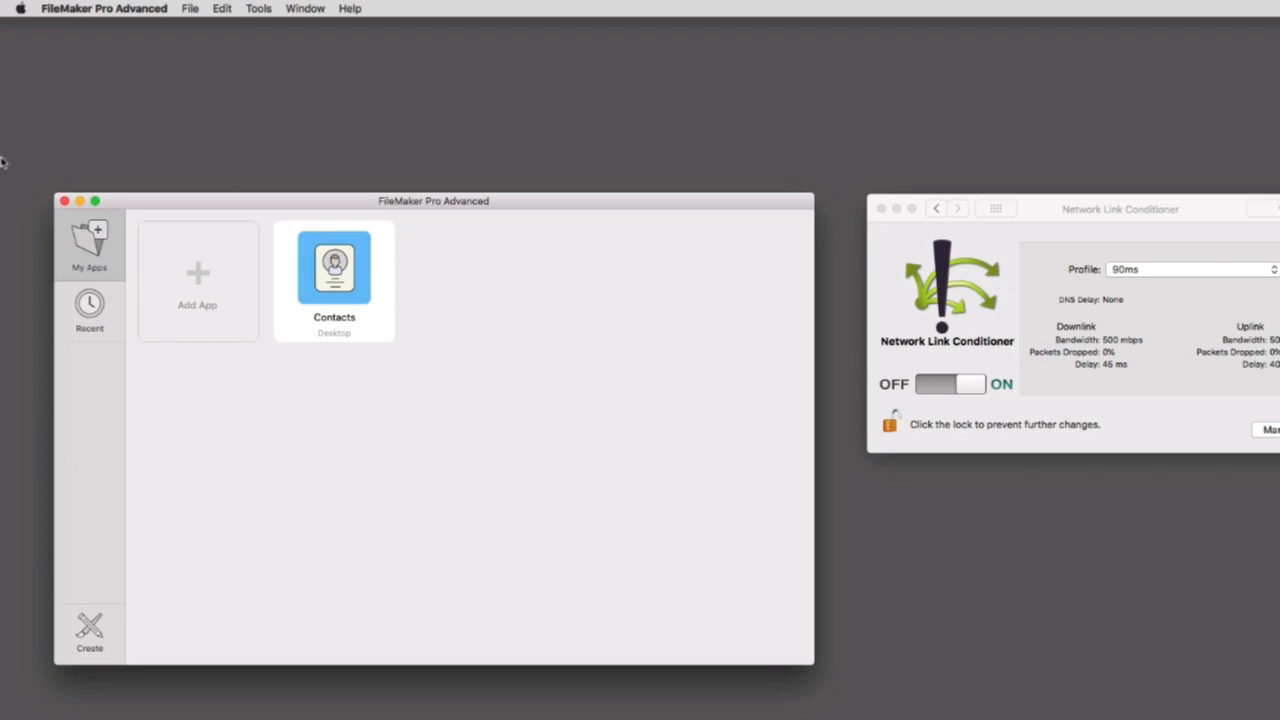
left_click(65, 202)
left_click(198, 8)
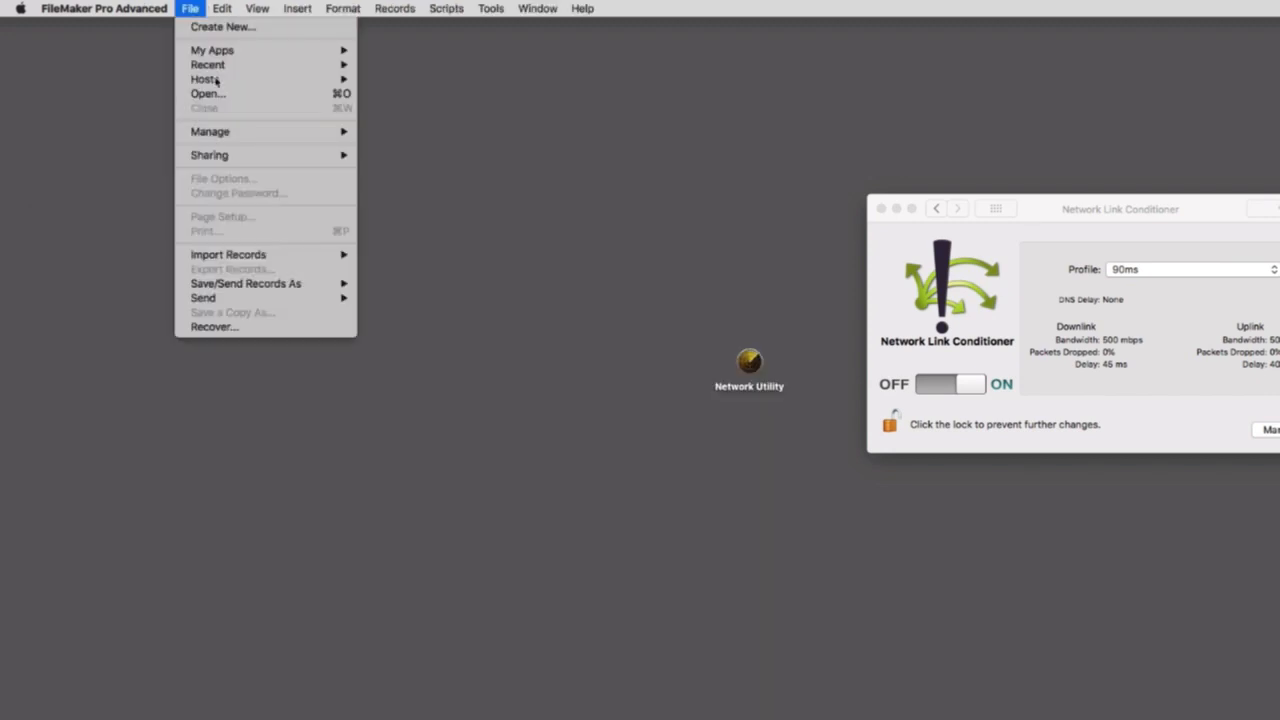
mouse_move(241, 69)
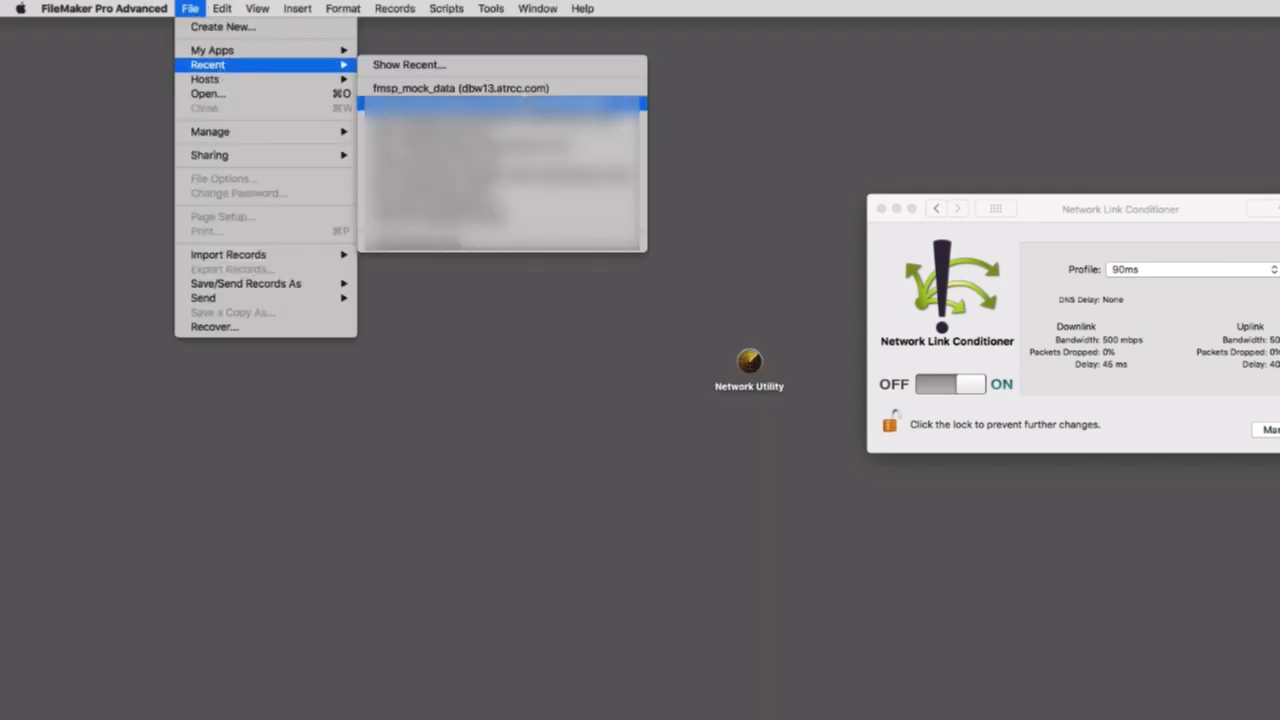
left_click(645, 88)
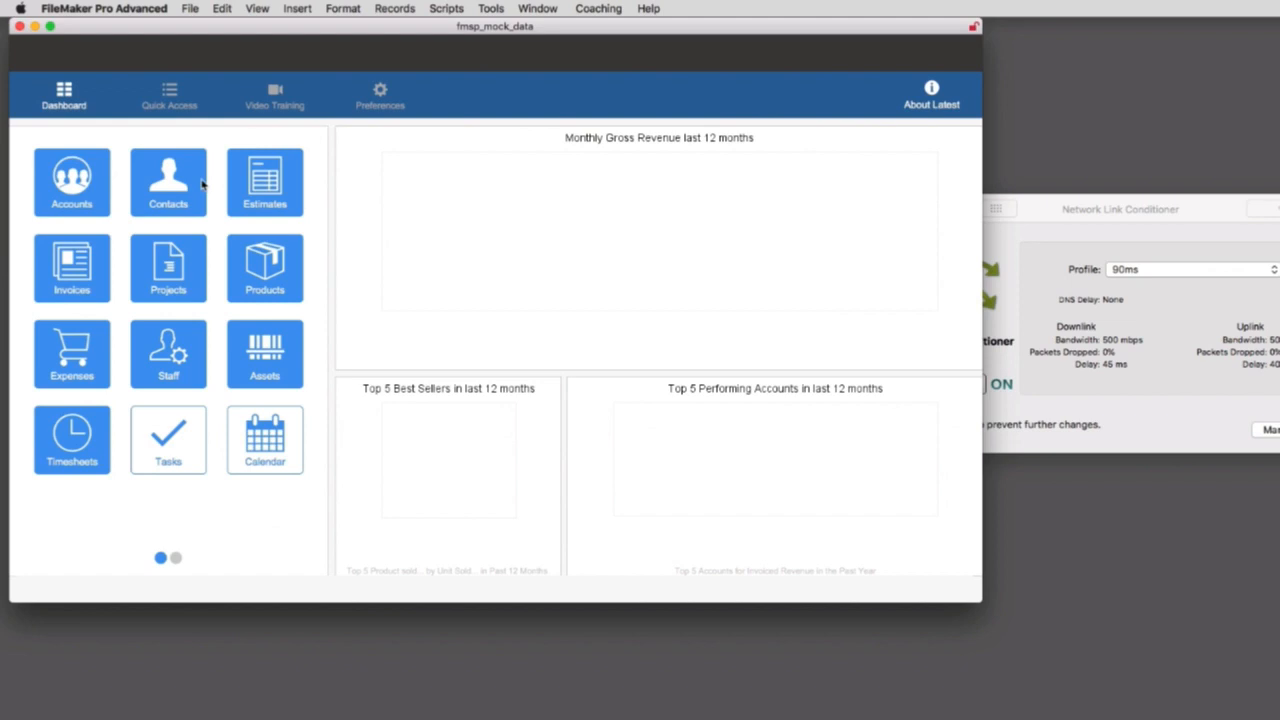
Open Contacts from the dashboard and switch to the list view to examine the response under the 90ms profile.
left_click(198, 183)
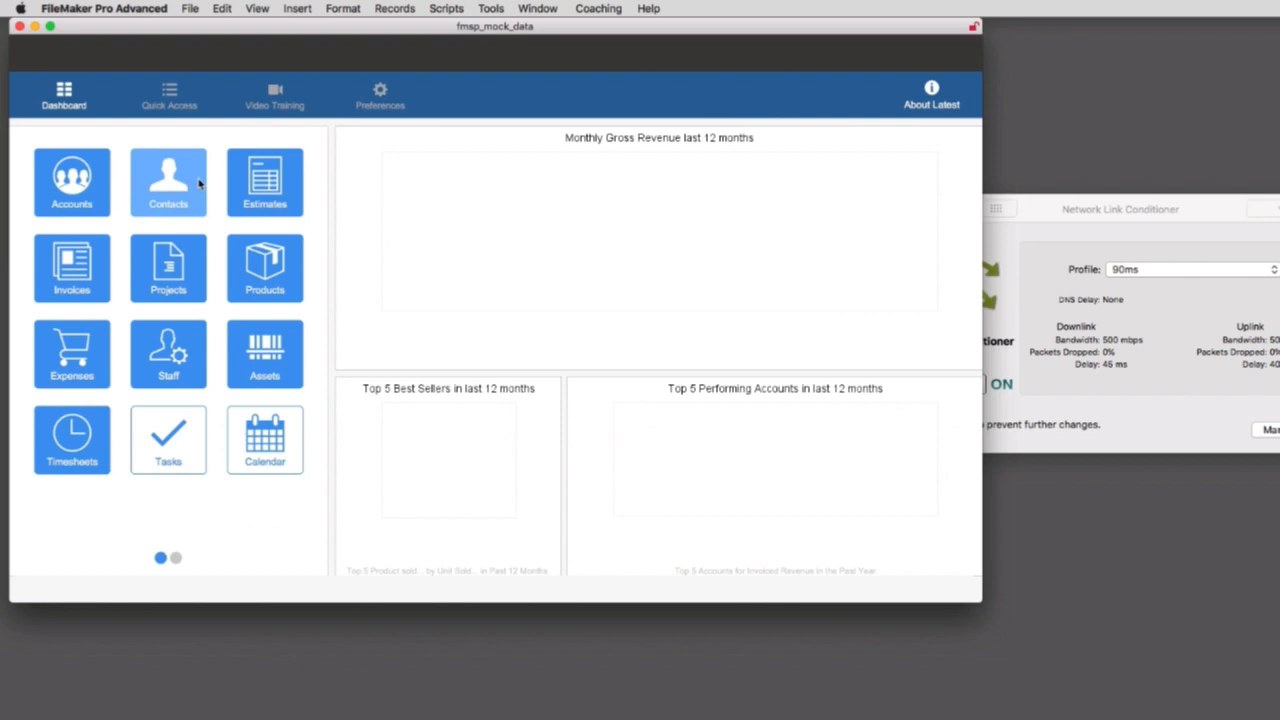
left_click(198, 183)
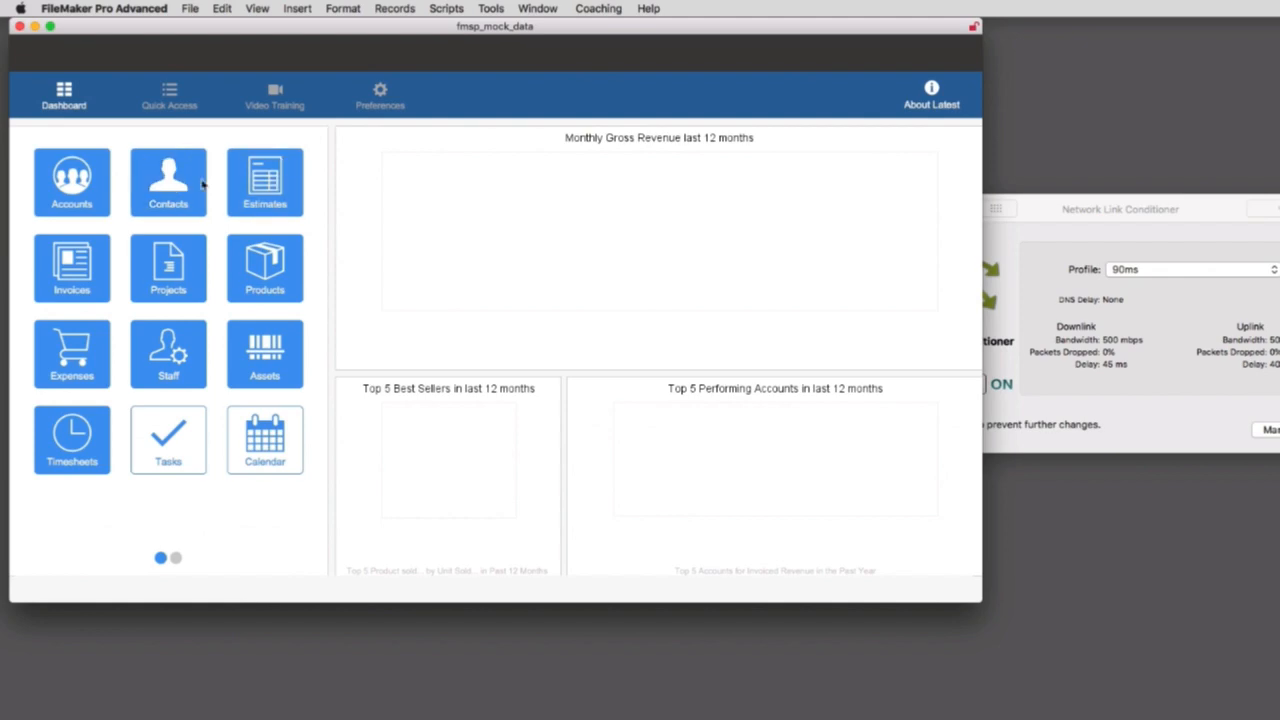
left_click(202, 184)
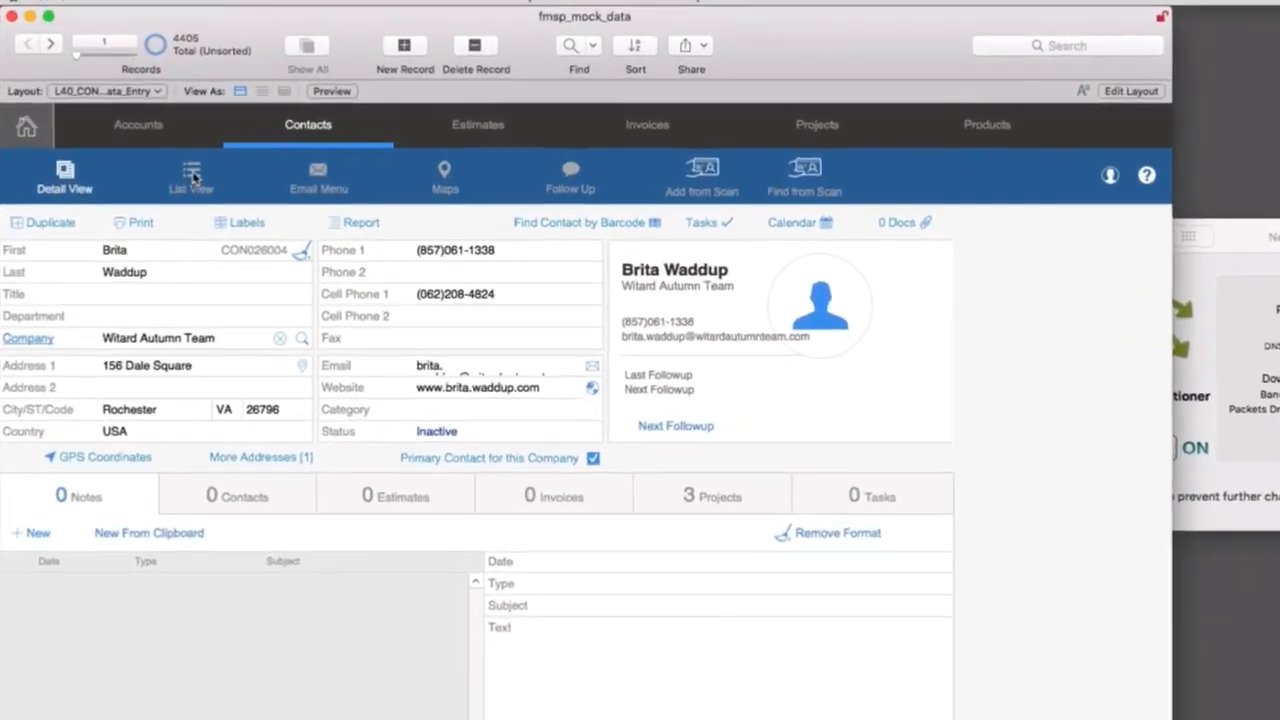
left_click(170, 156)
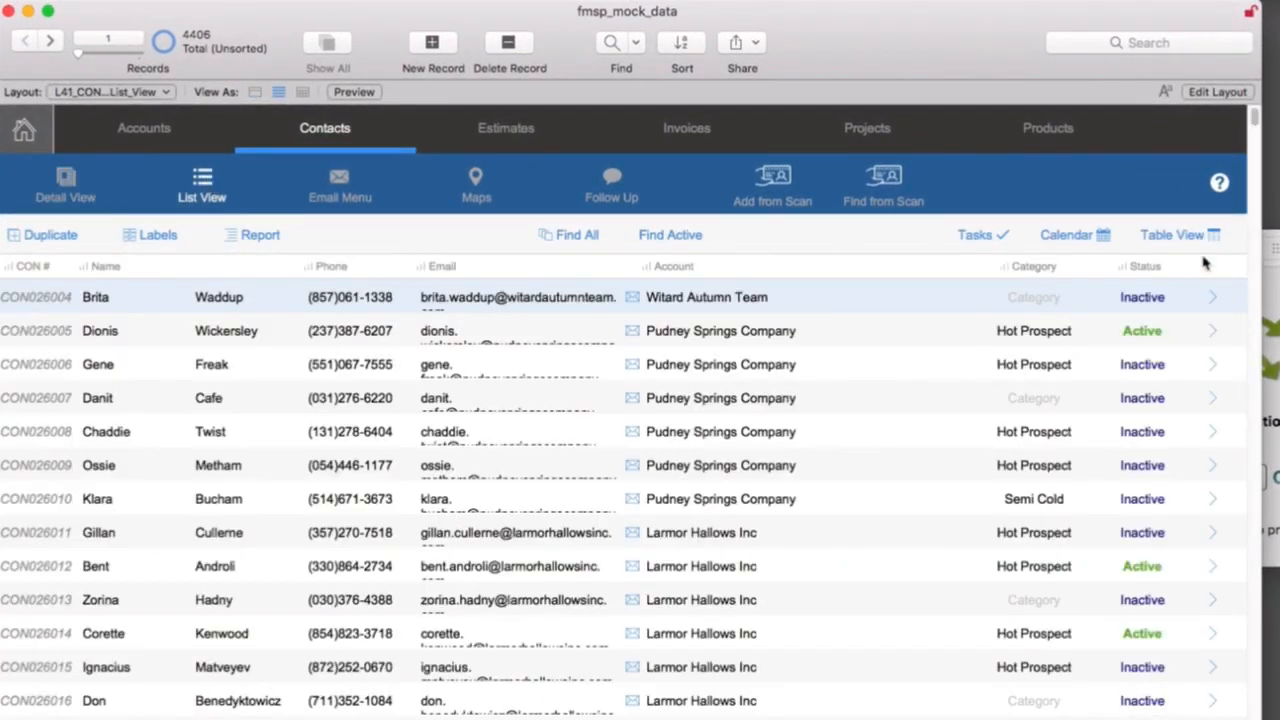
Scroll down the contacts list, and jump to record 766 in the detail view to examine the record loading speed.
left_click_drag(1256, 118, 1259, 151)
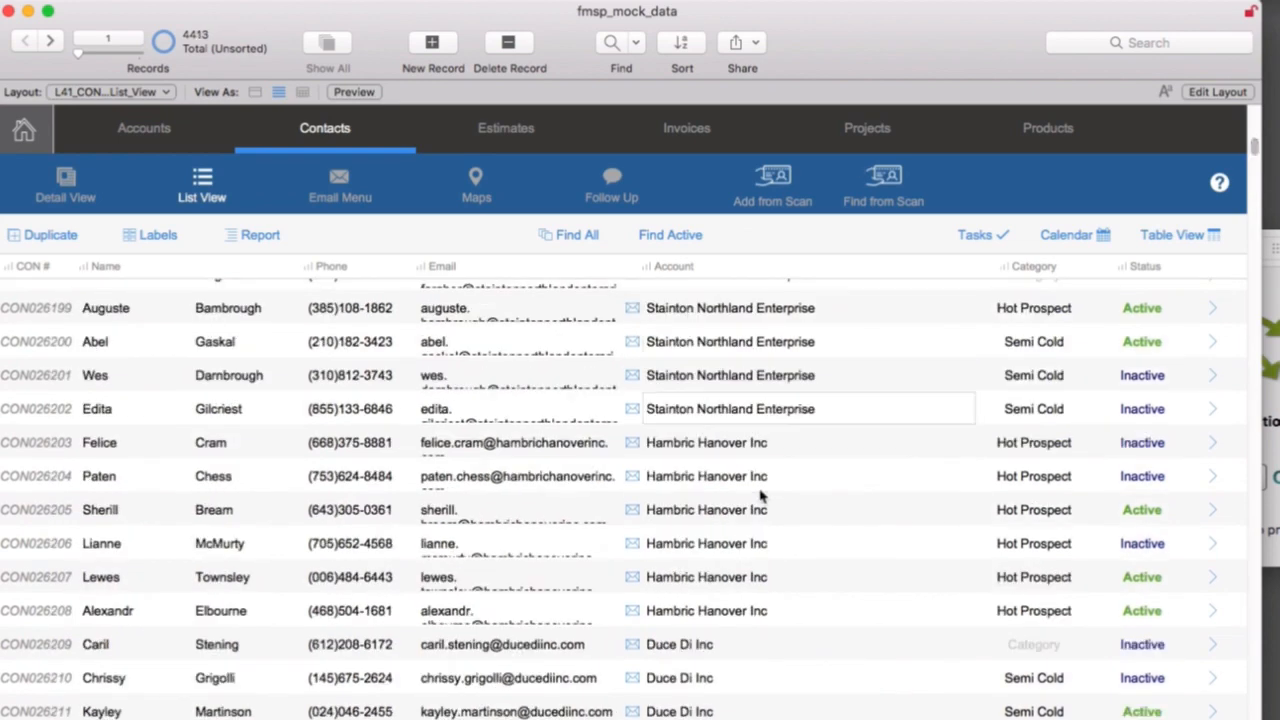
scroll(800, 520, "down", 8)
scroll(805, 527, "down", 8)
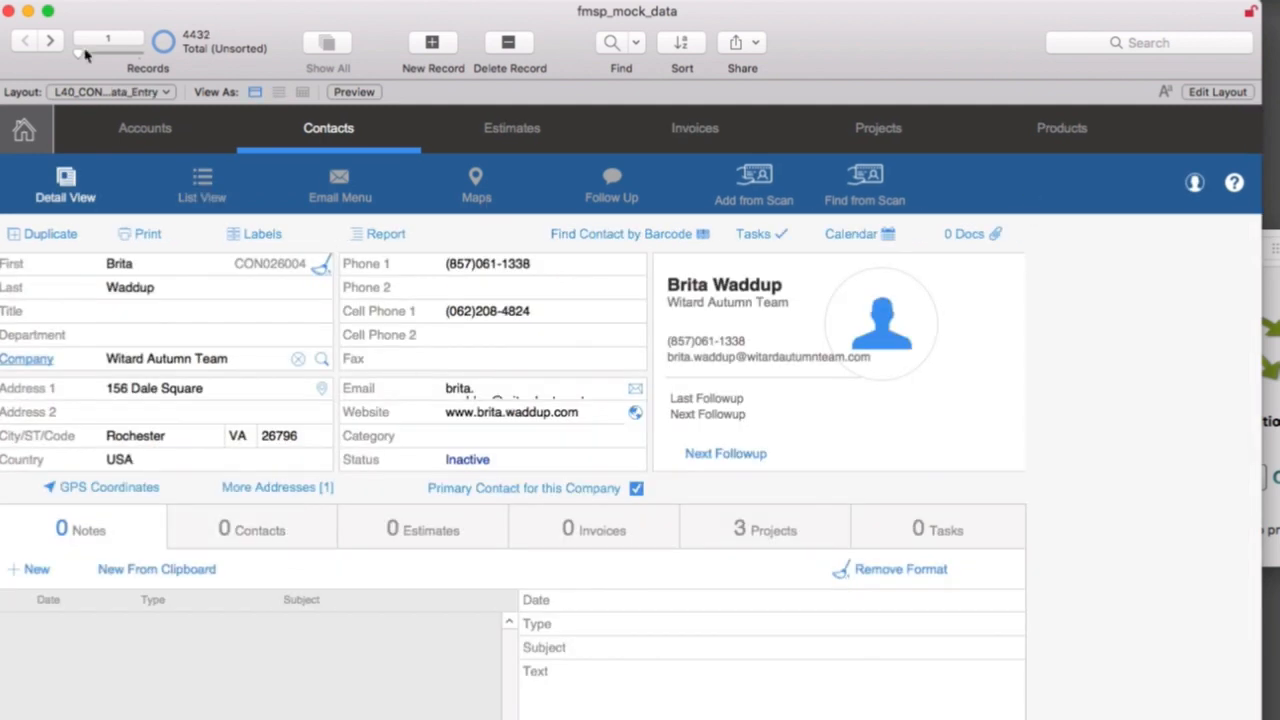
mouse_move(79, 55)
left_mouse_down()
mouse_move(124, 59)
mouse_move(91, 61)
left_mouse_up()
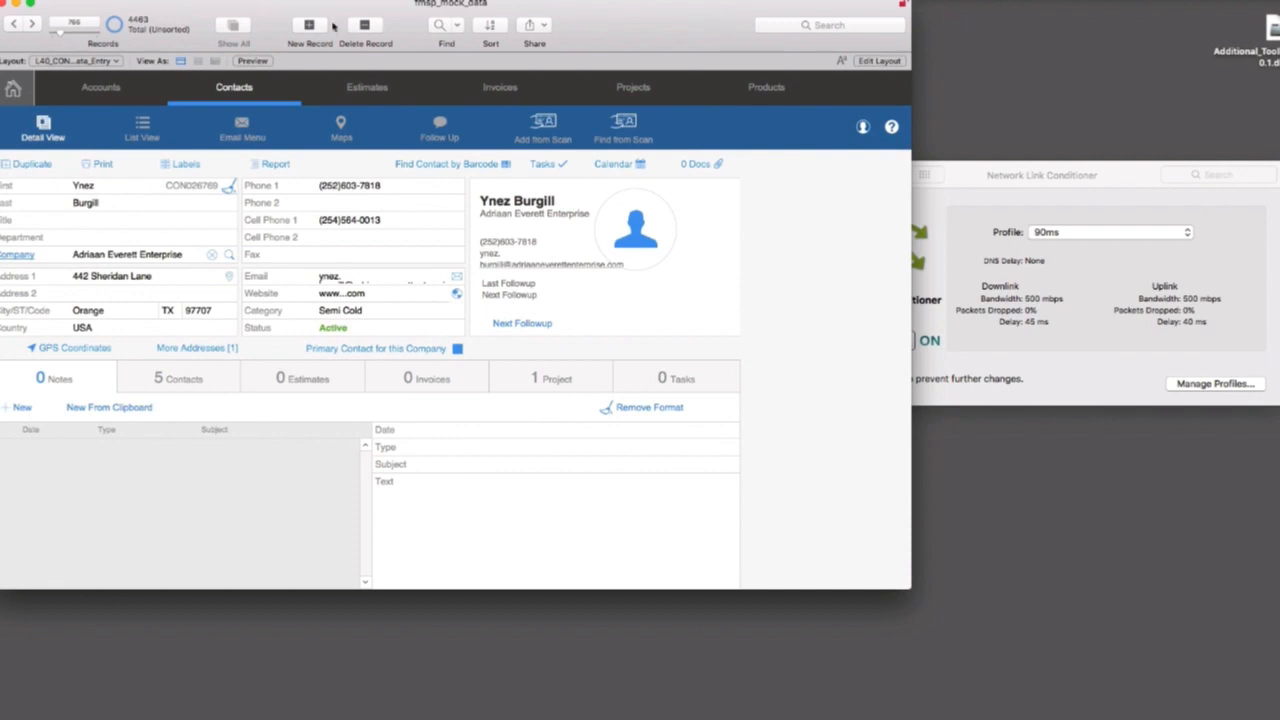
Switch to Network Link Conditioner and turn the conditioning off.
left_click(1156, 350)
left_click(870, 346)
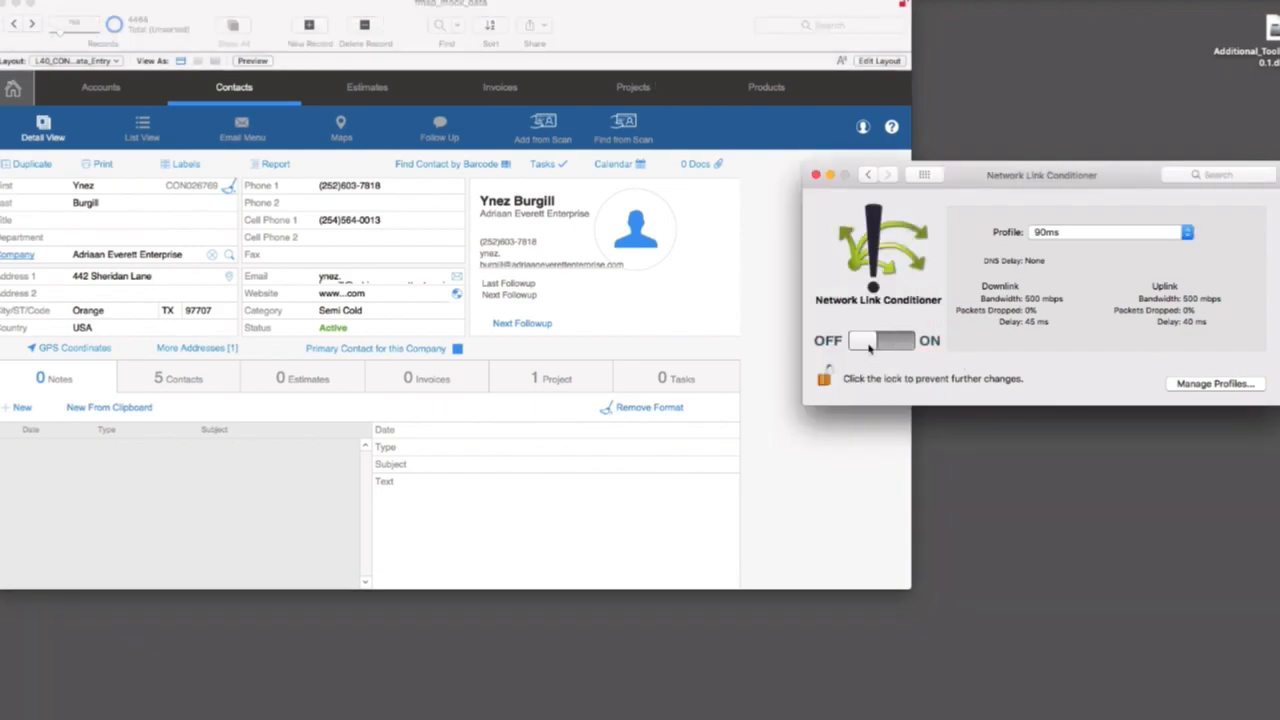